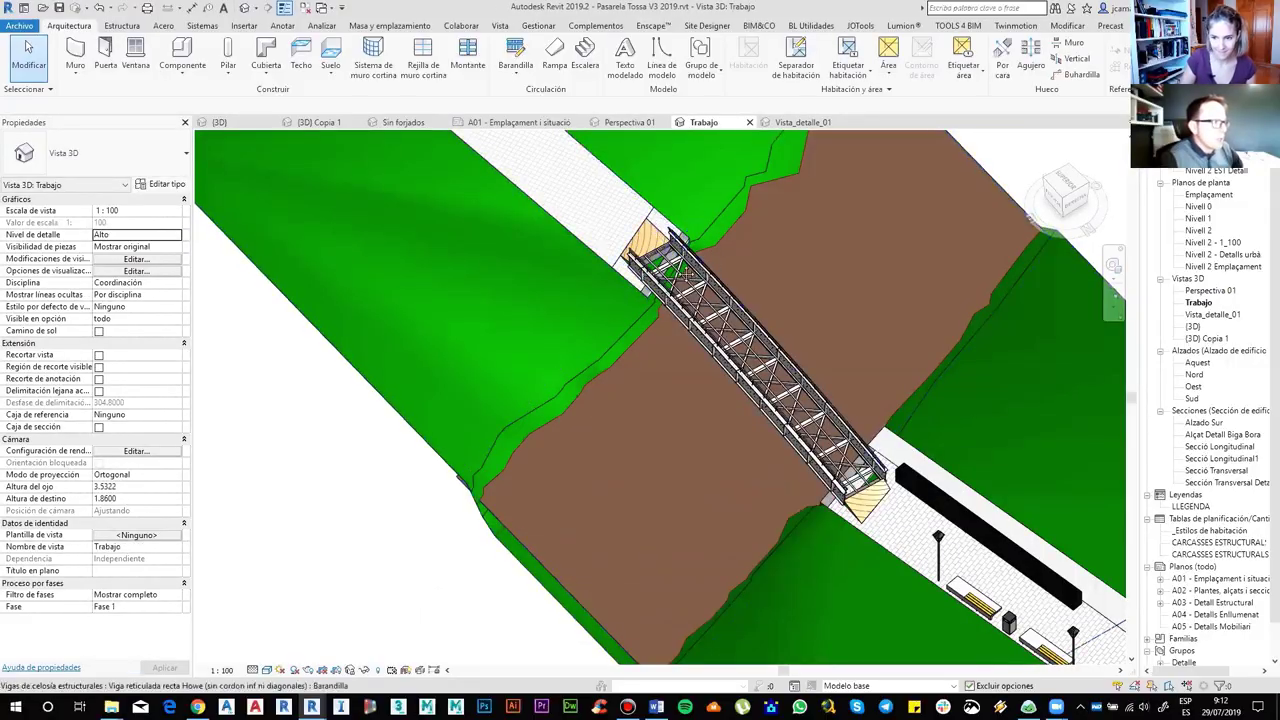
- Zoom and tilt the bridge in the Trabajo view, then review it in Perspectiva 01
scroll(681, 268, down, 2)
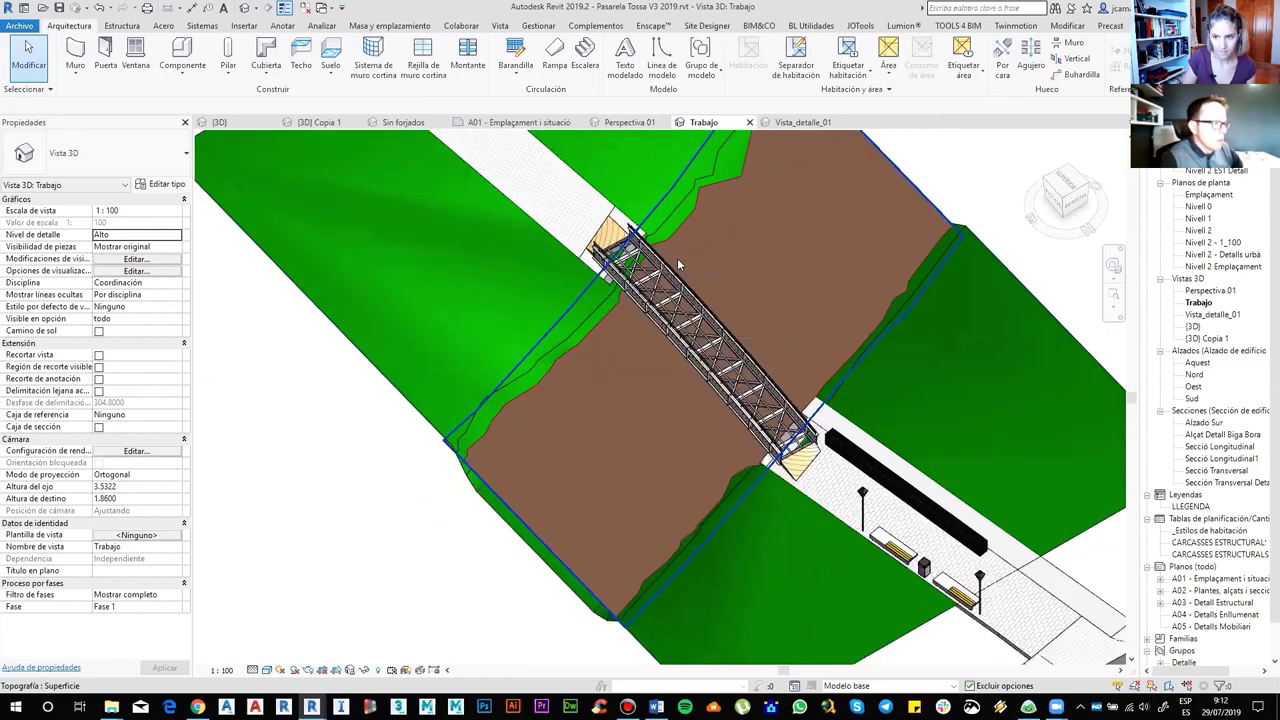
shift+middle_drag(678, 264, 663, 283)
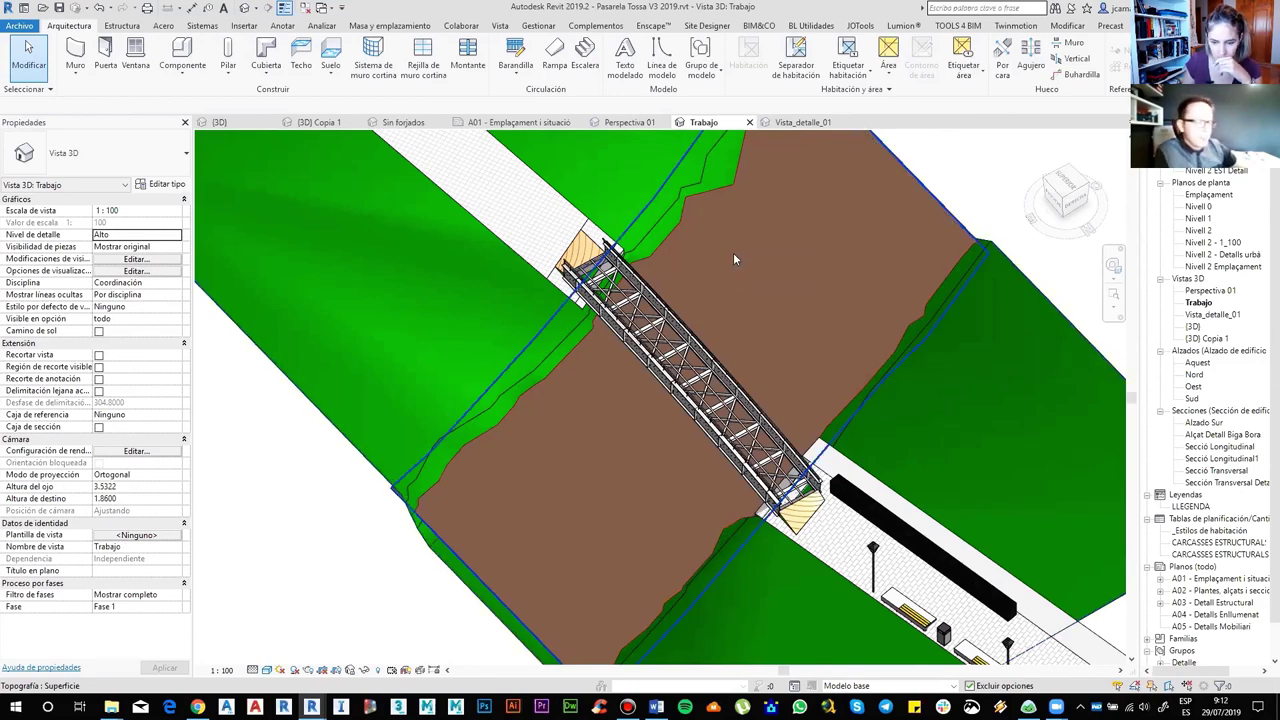
shift+middle_drag(676, 310, 679, 306)
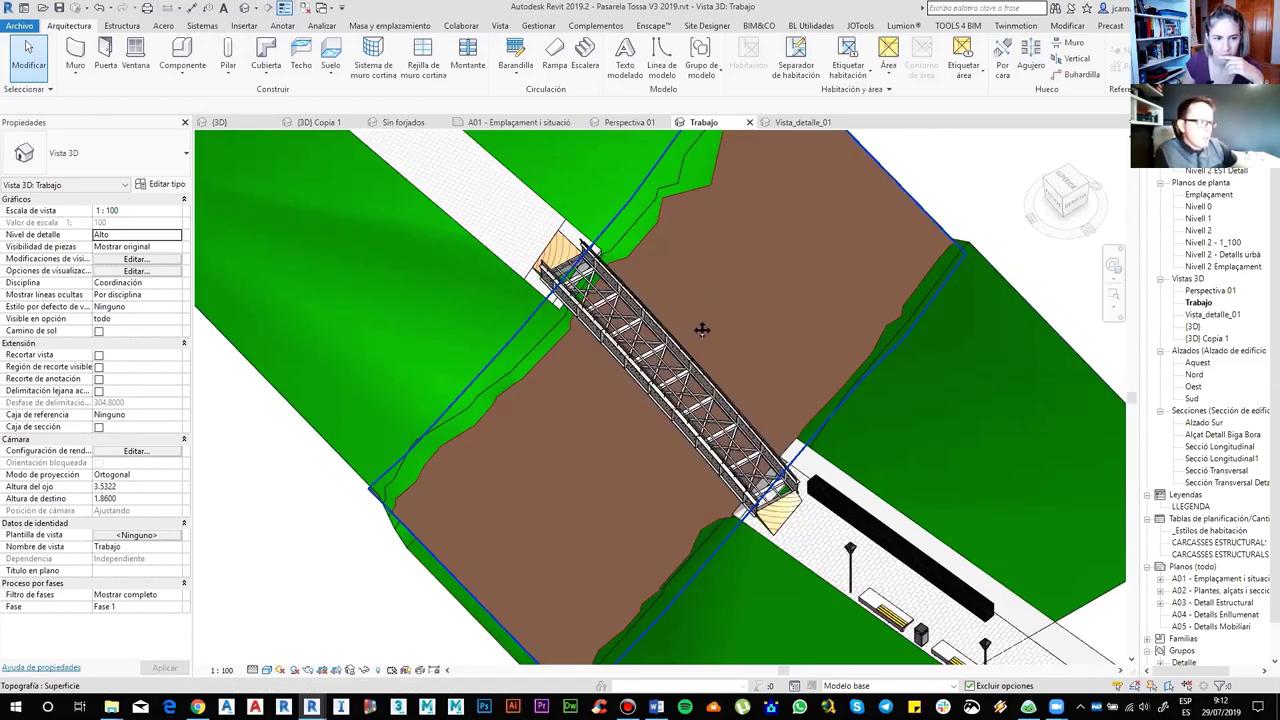
click(628, 123)
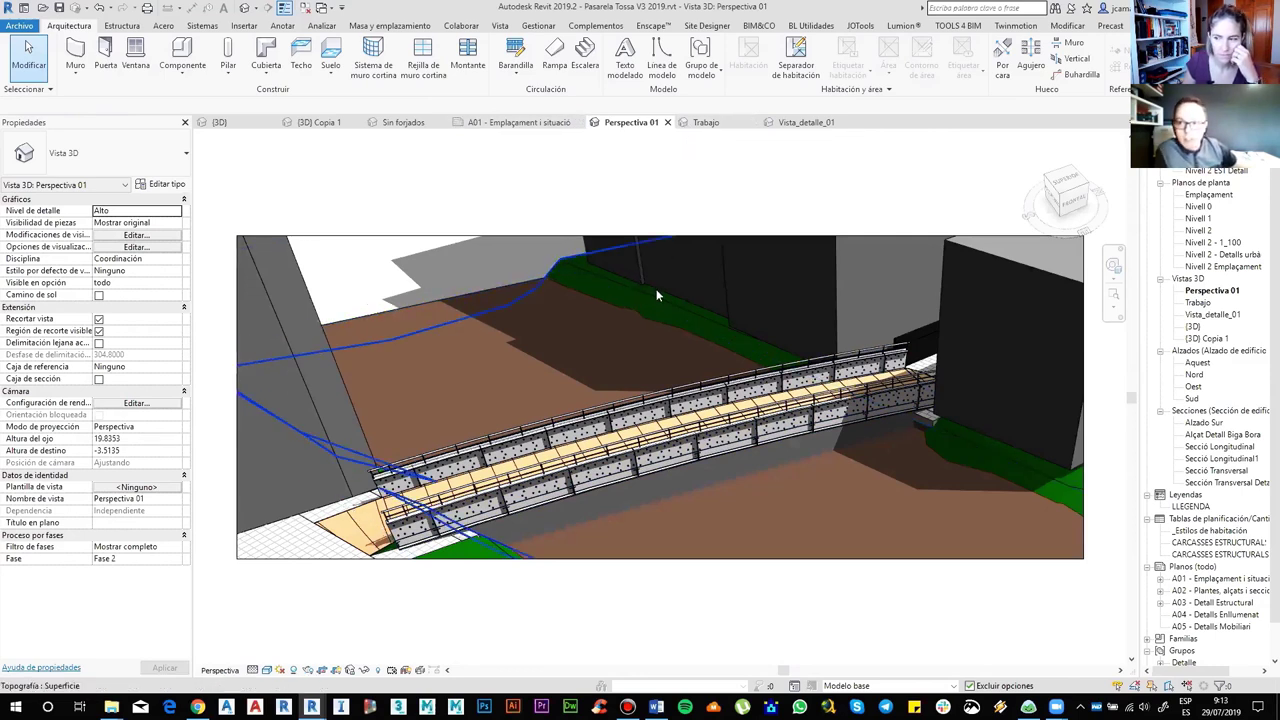
scroll(600, 355, up, 2)
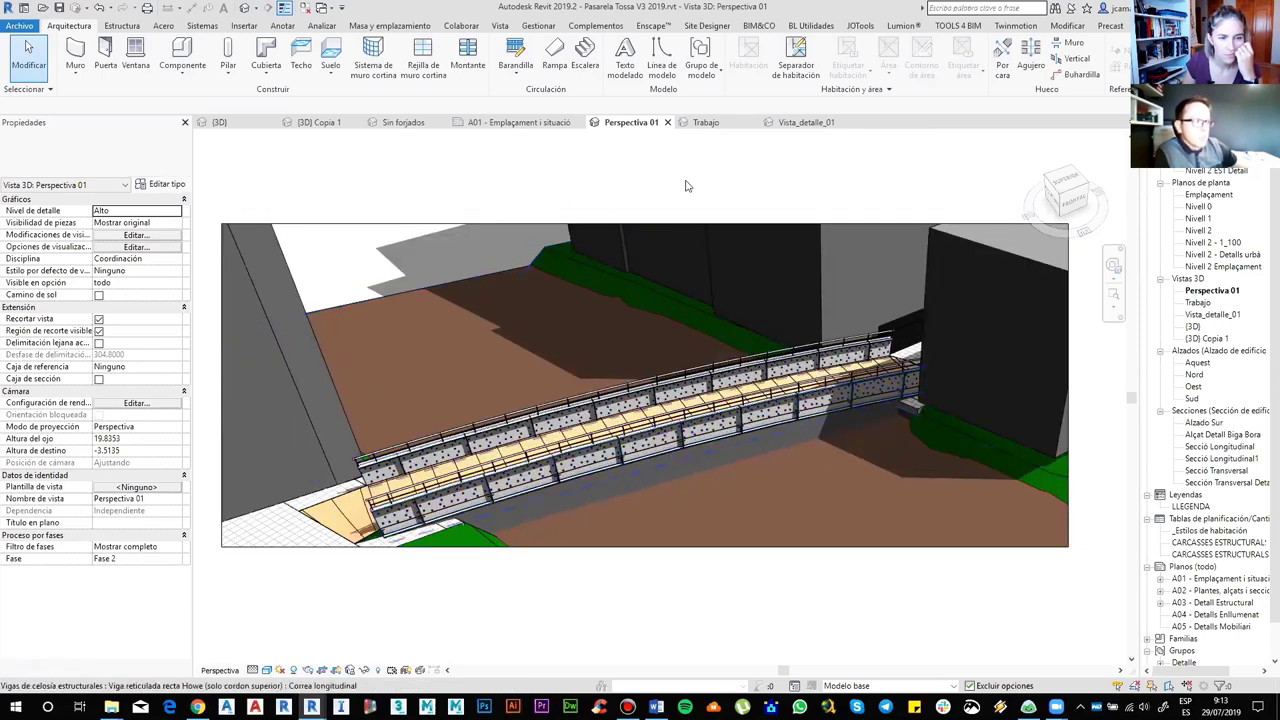
- Go back to the Trabajo view, then bring up the Vista_detalle_01 abutment detail
click(704, 122)
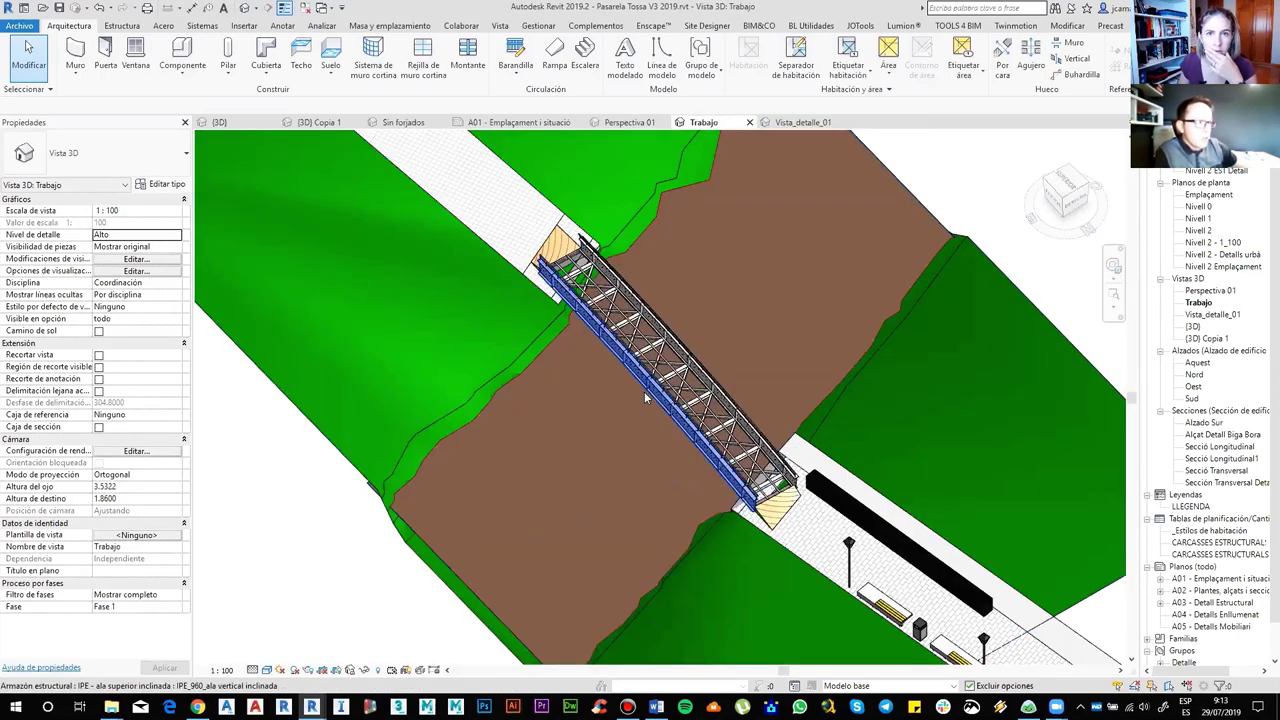
scroll(644, 391, up, 3)
scroll(721, 374, down, 2)
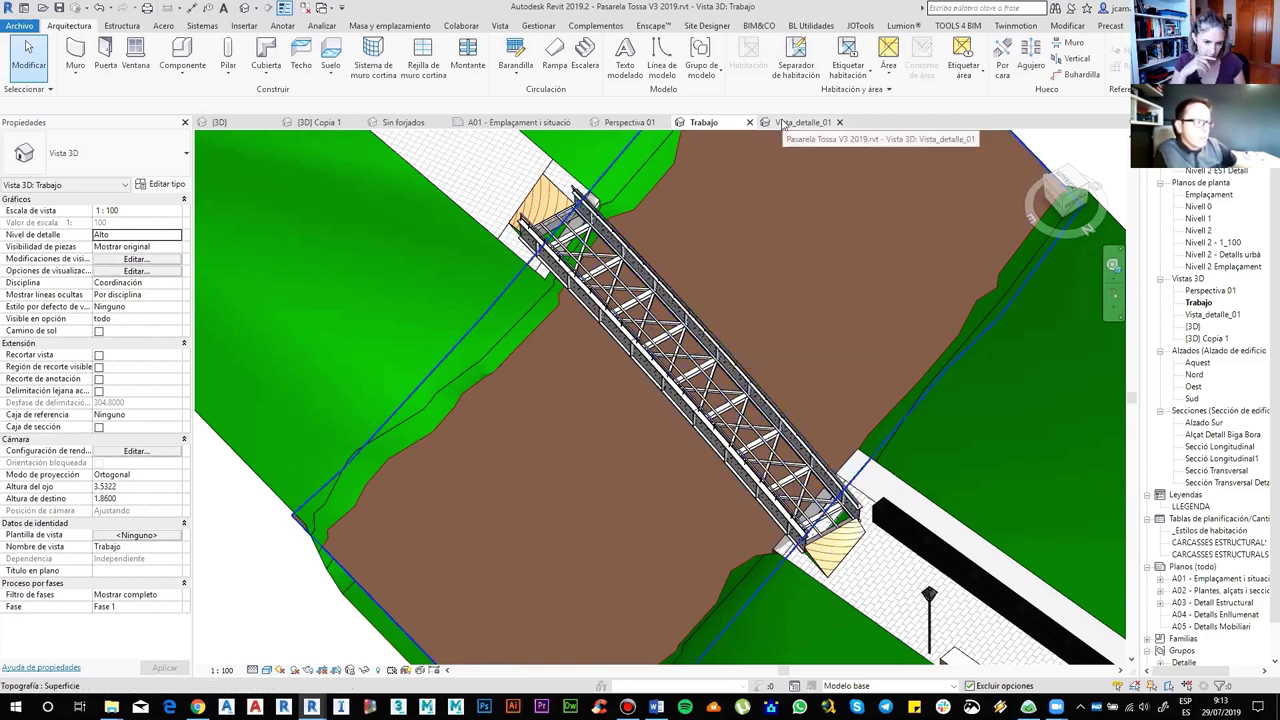
click(785, 122)
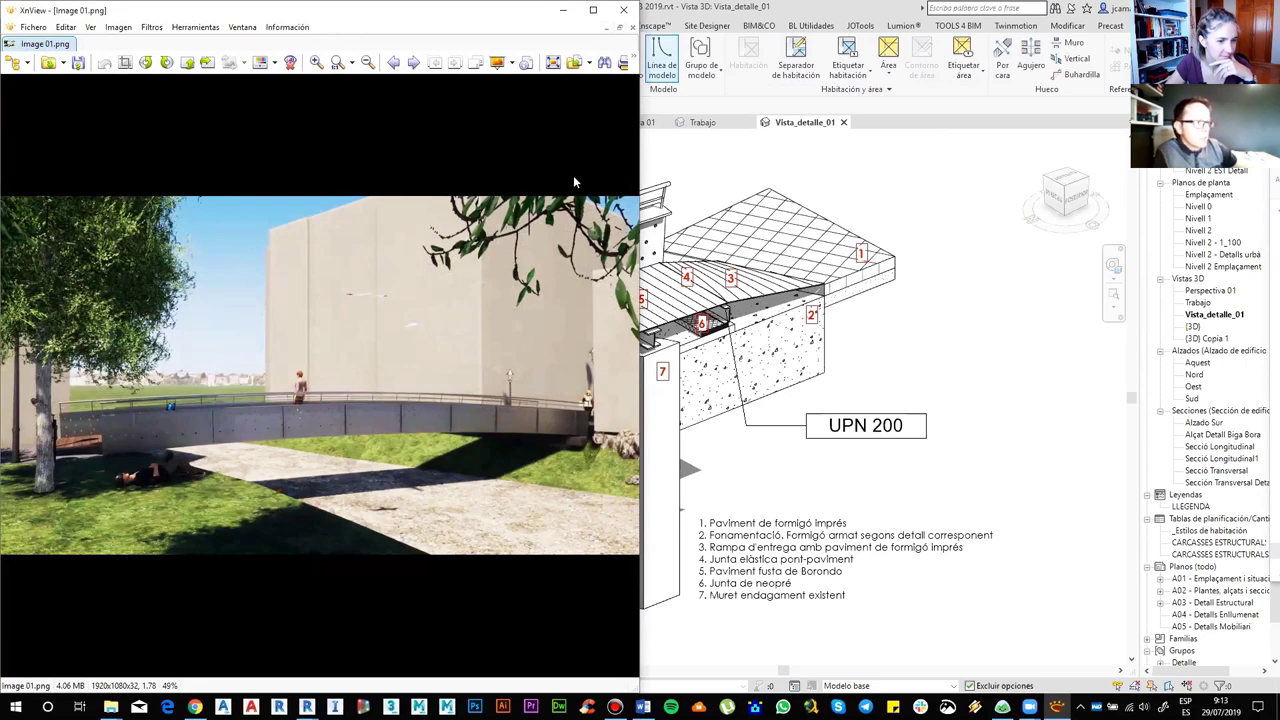
- Maximize XnView, browse the bridge renders and night video, then return to Revit
key(super+Up)
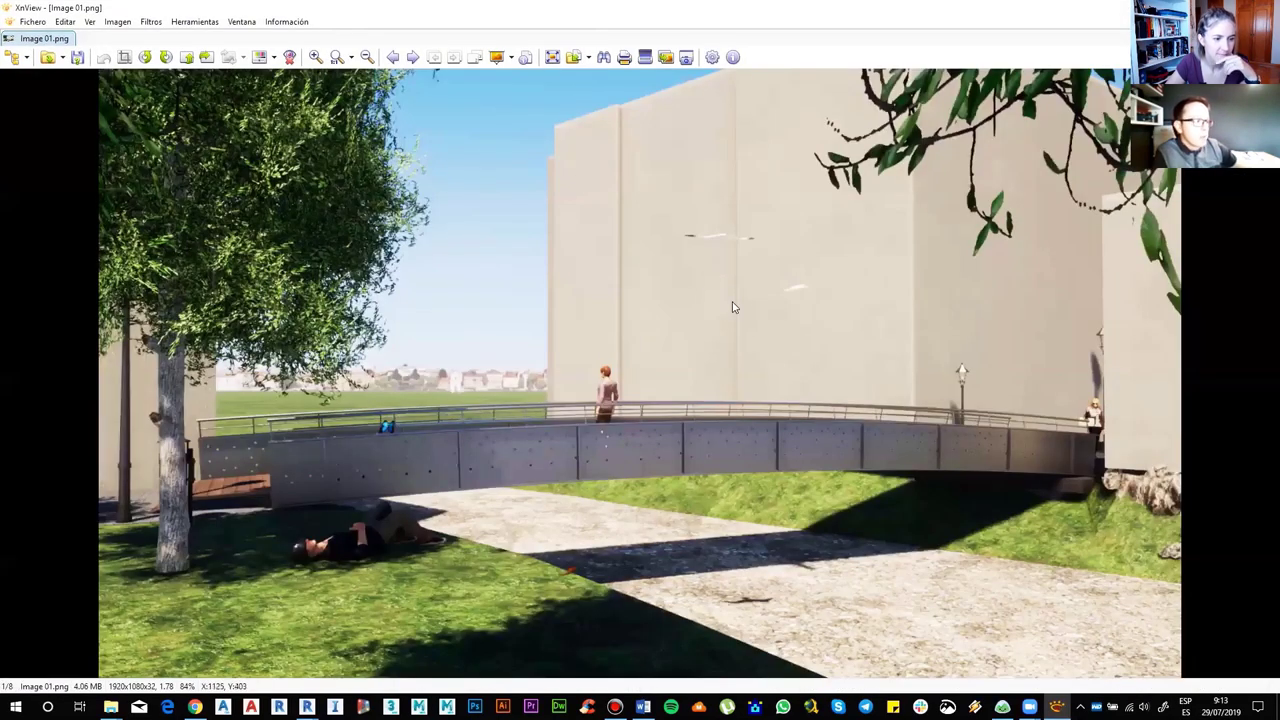
scroll(765, 327, down, 1)
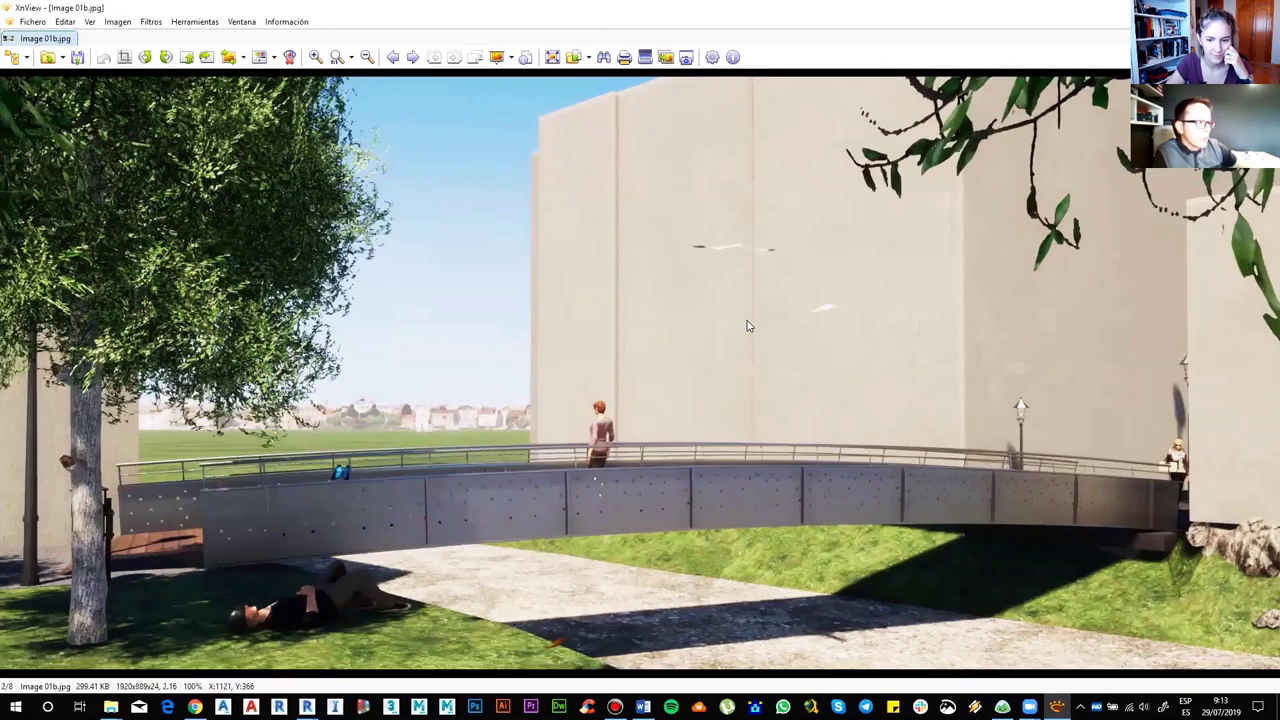
scroll(748, 326, down, 1)
scroll(748, 326, down, 1)
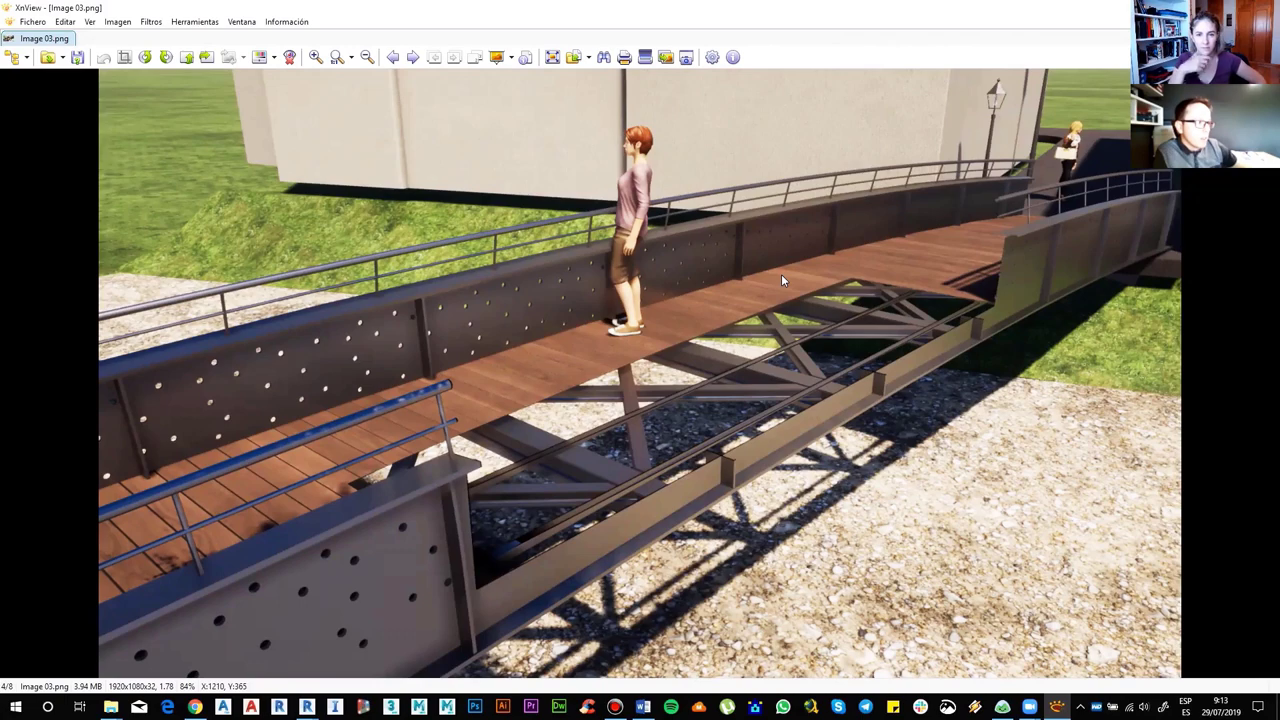
scroll(782, 280, down, 1)
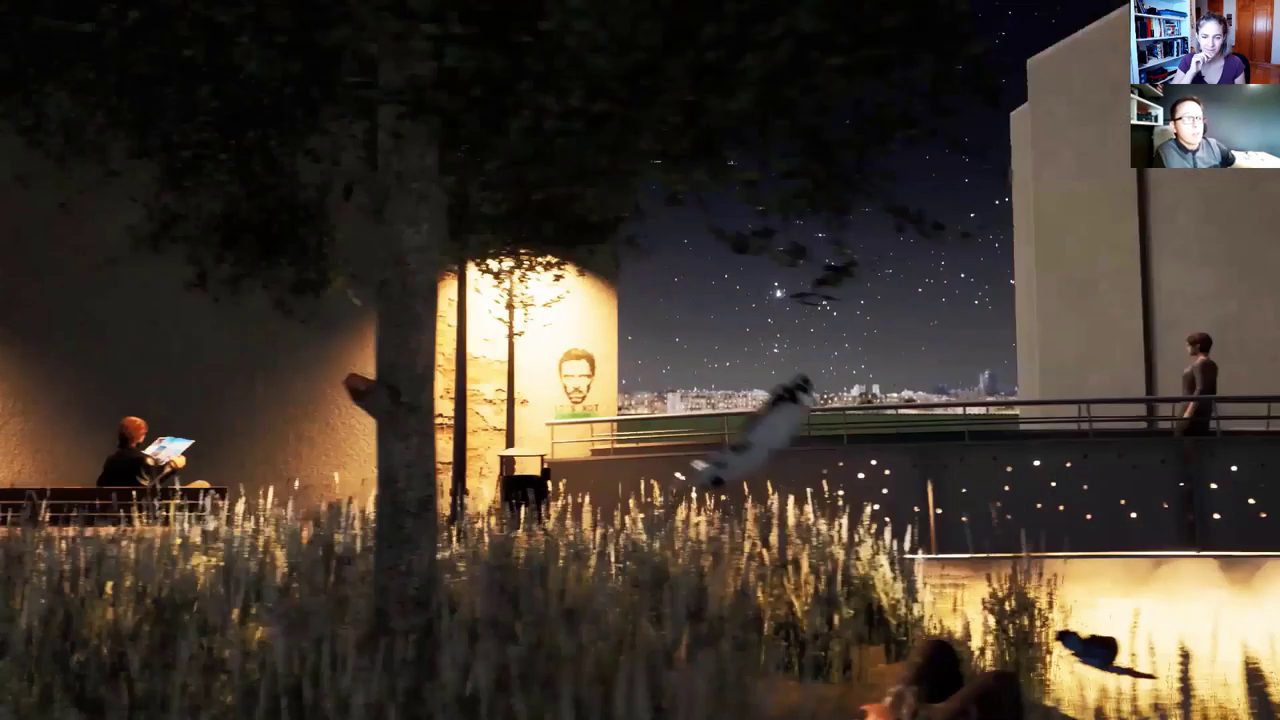
double_click(790, 335)
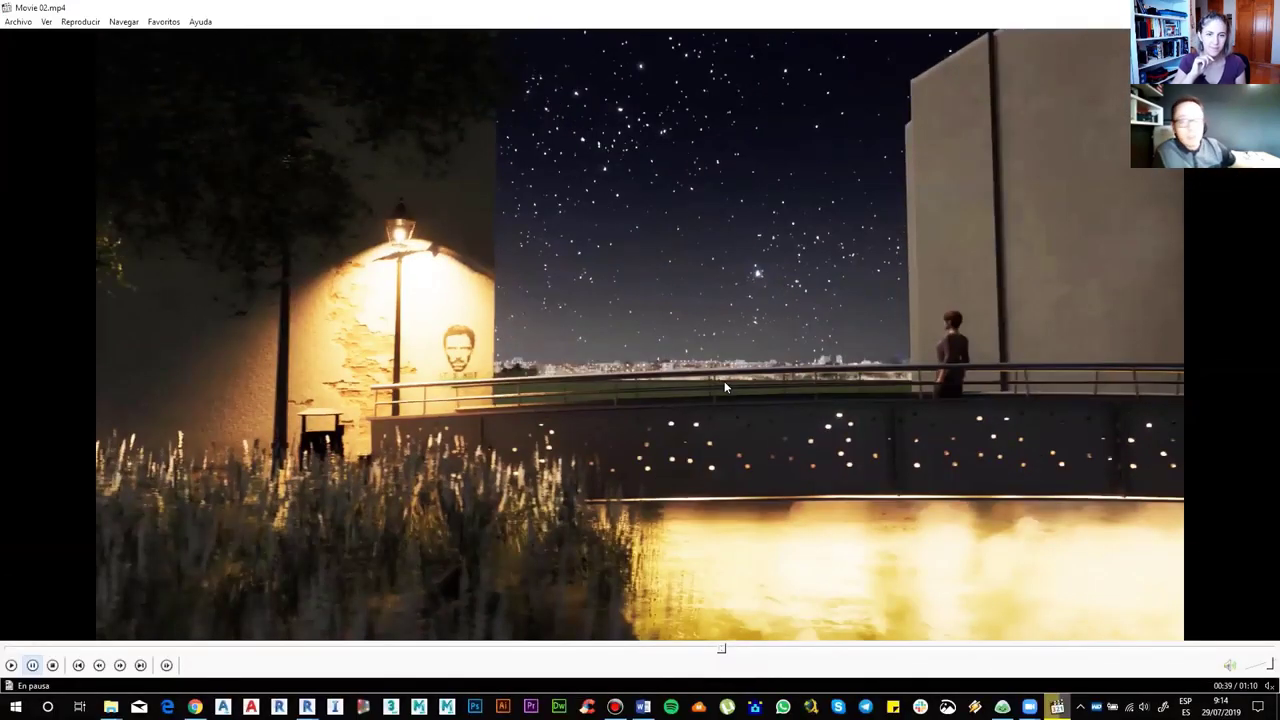
key(alt+Tab)
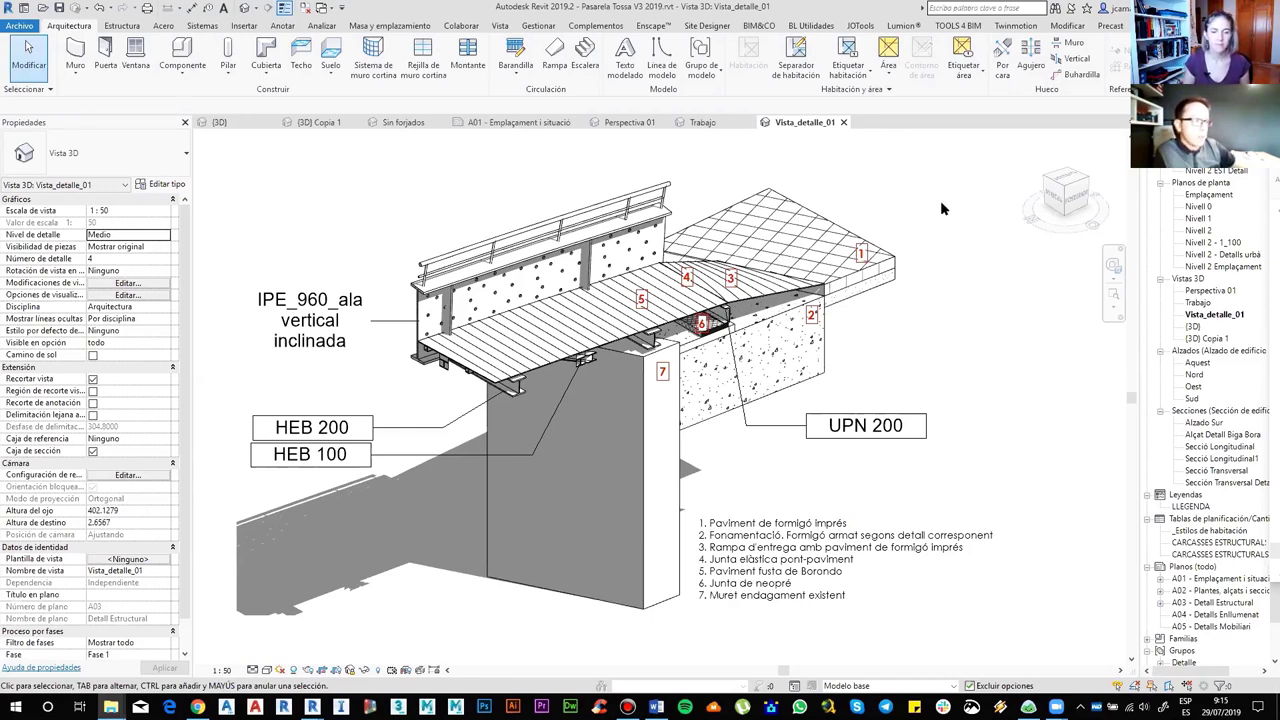
- Pass the A01 sheet and switch to the INST project's Sin forjados 3D view
click(520, 122)
click(404, 122)
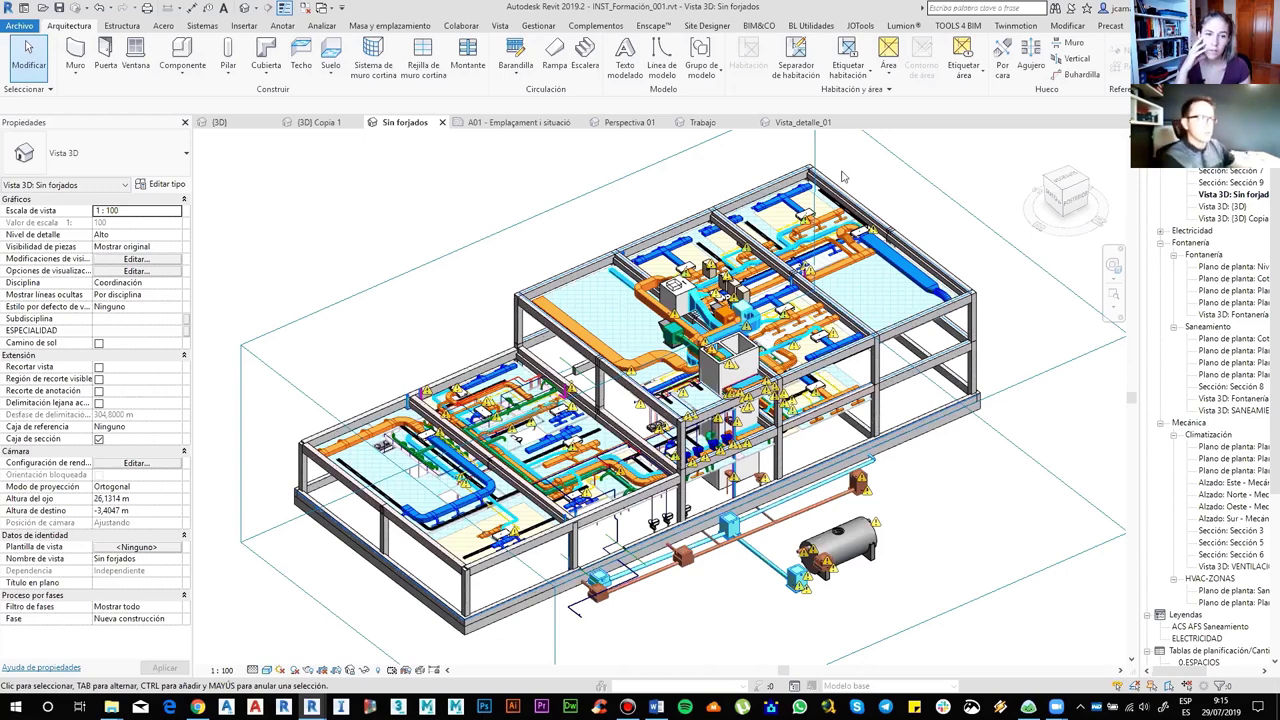
- Orbit the installations model, close Sin forjados with Ctrl+F4, and pan the ARQ {3D} view
mouse_move(602, 246)
shift+middle_down()
mouse_move(789, 335)
mouse_move(666, 455)
shift+middle_up()
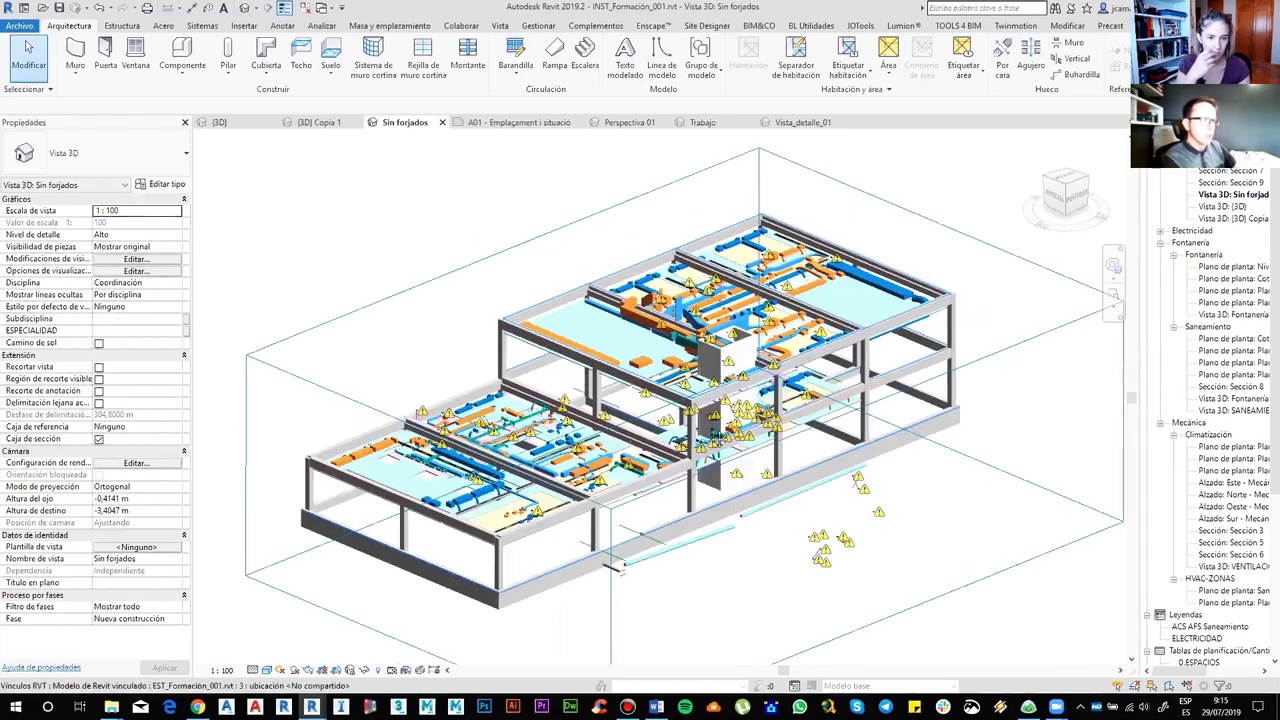
shift+middle_drag(666, 455, 694, 424)
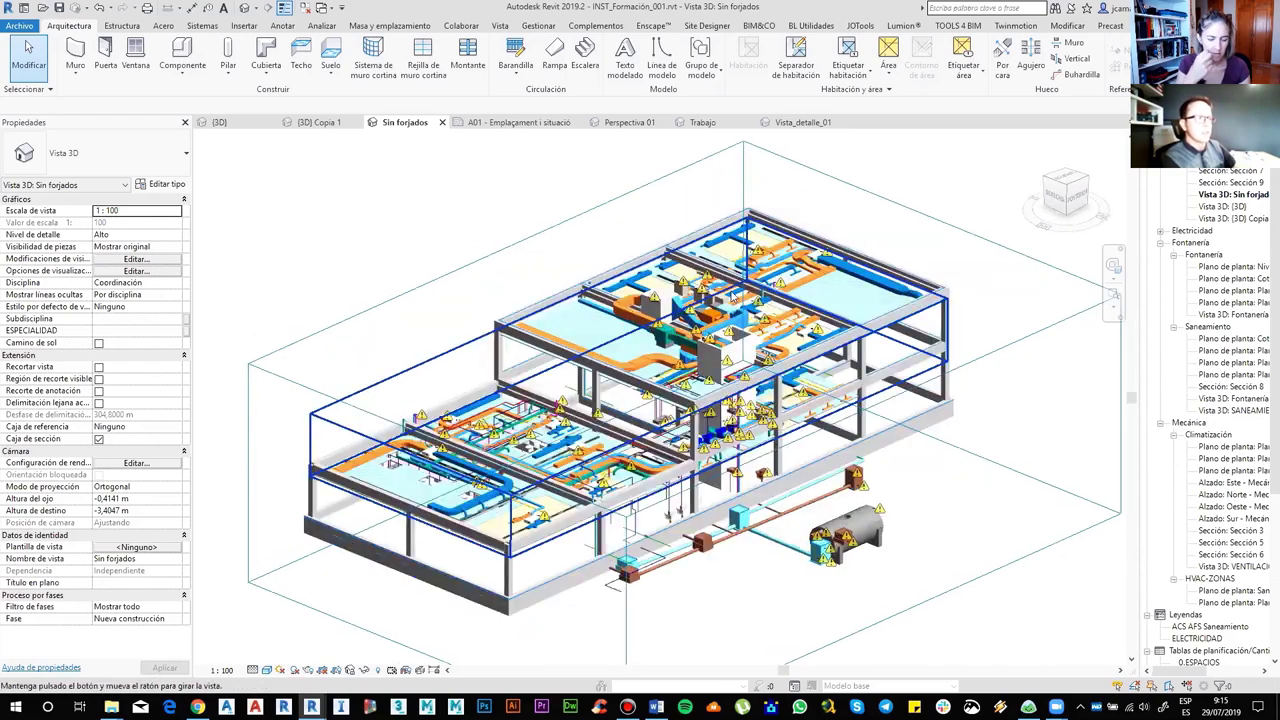
key(ctrl+F4)
middle_drag(760, 225, 706, 221)
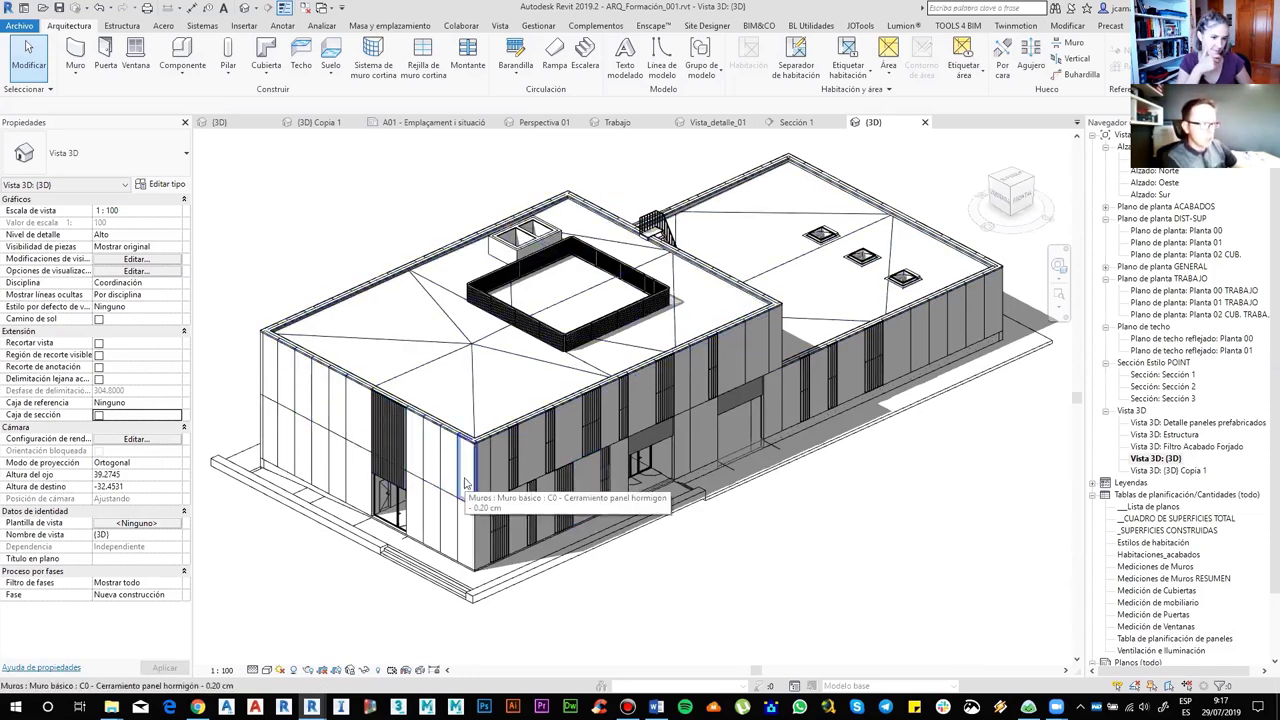
- Enable the section box and drag it to cut the building open, exposing interior floors
scroll(455, 478, up, 1)
scroll(470, 470, up, 1)
scroll(500, 460, up, 1)
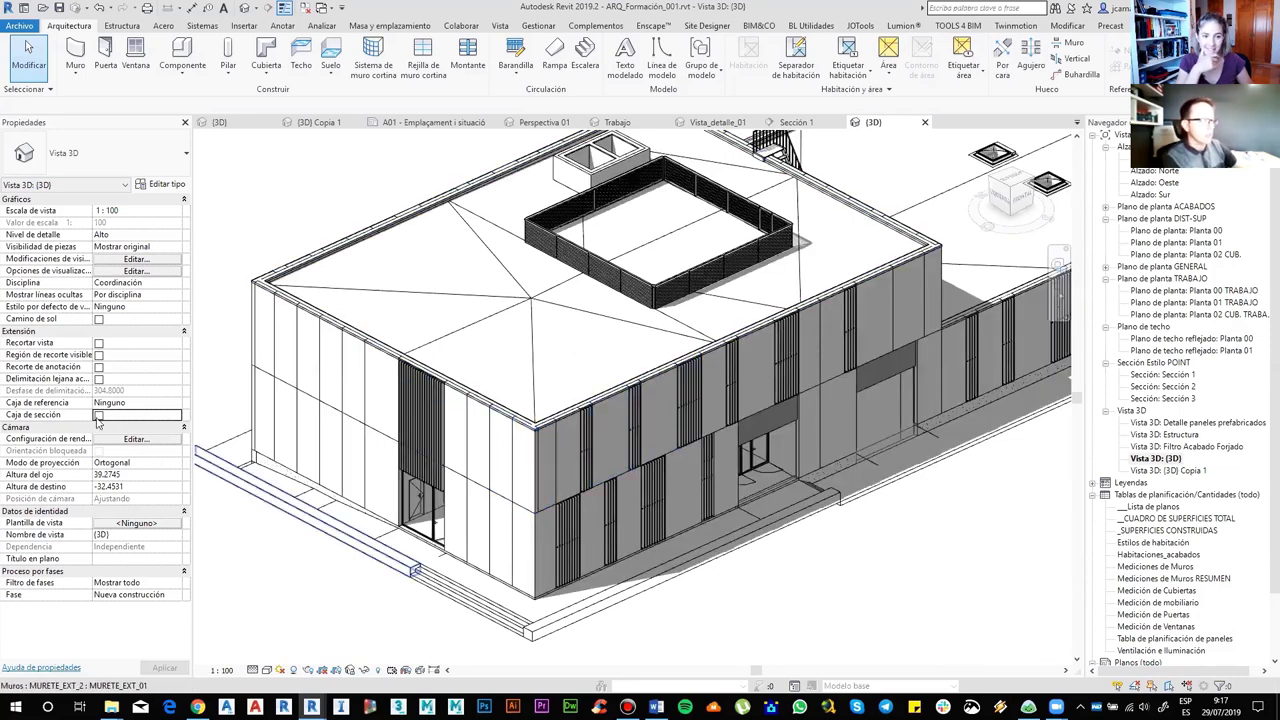
click(99, 415)
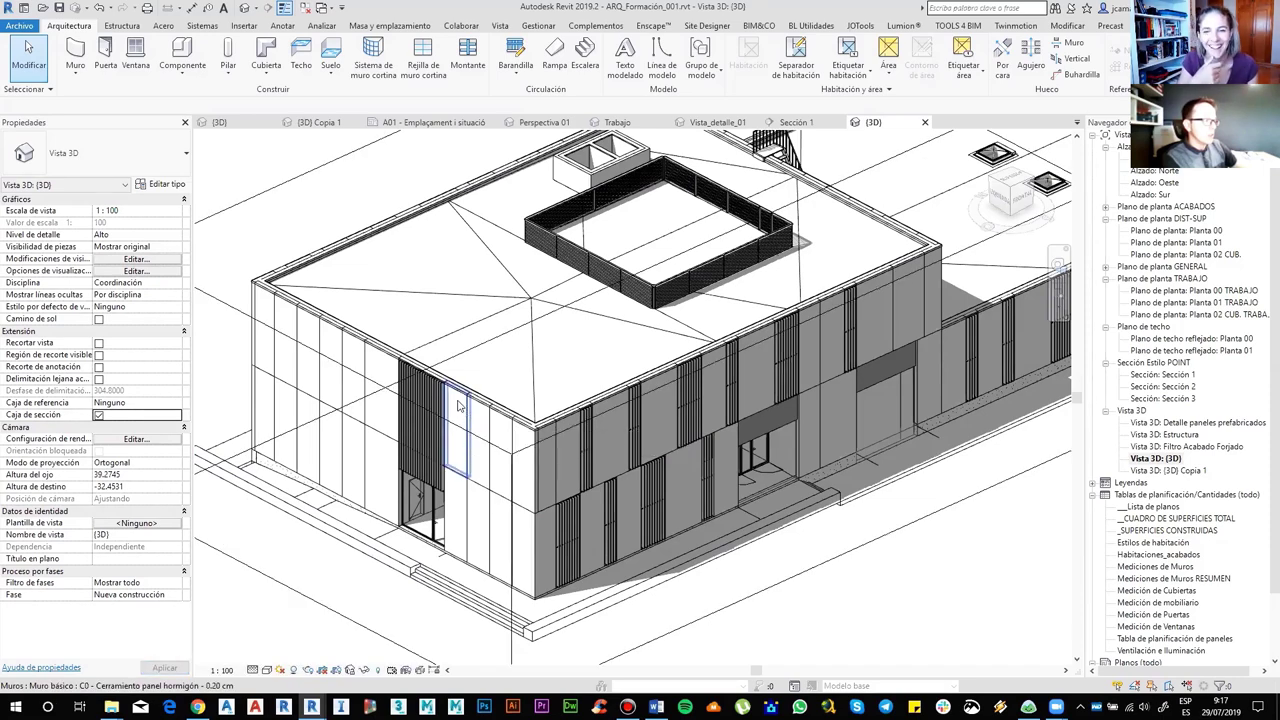
click(283, 338)
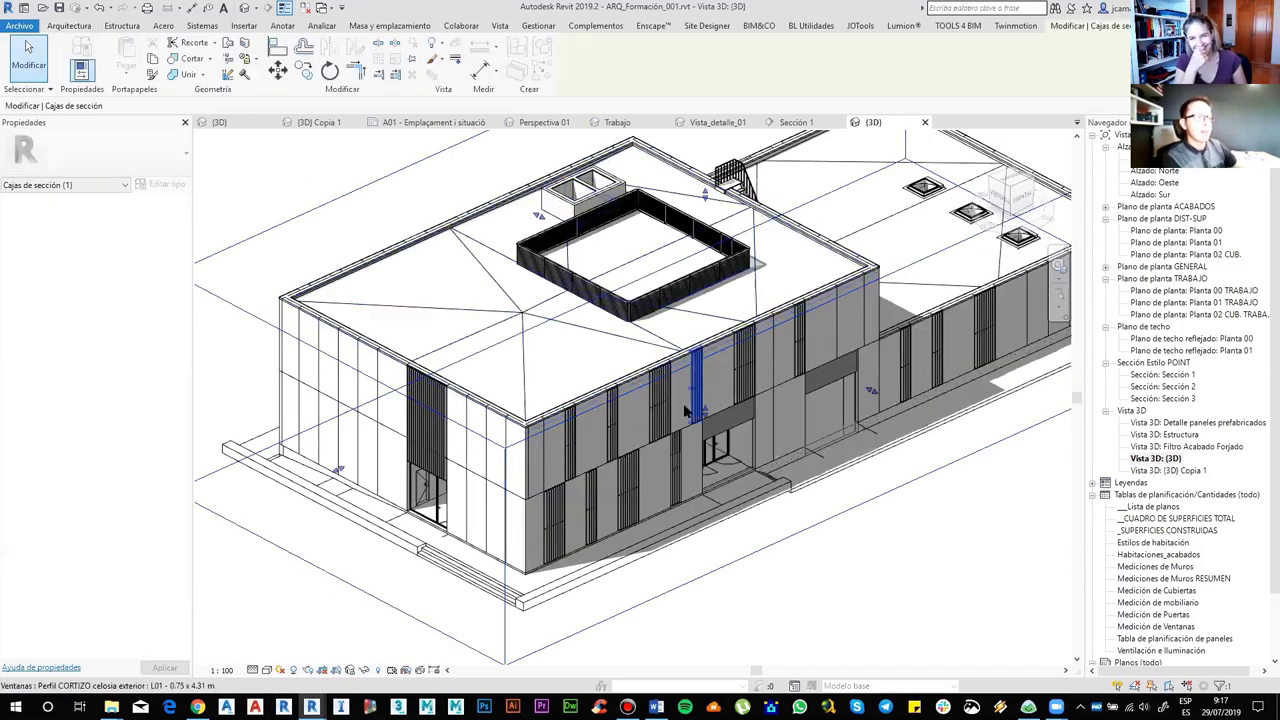
shift+middle_drag(283, 338, 854, 430)
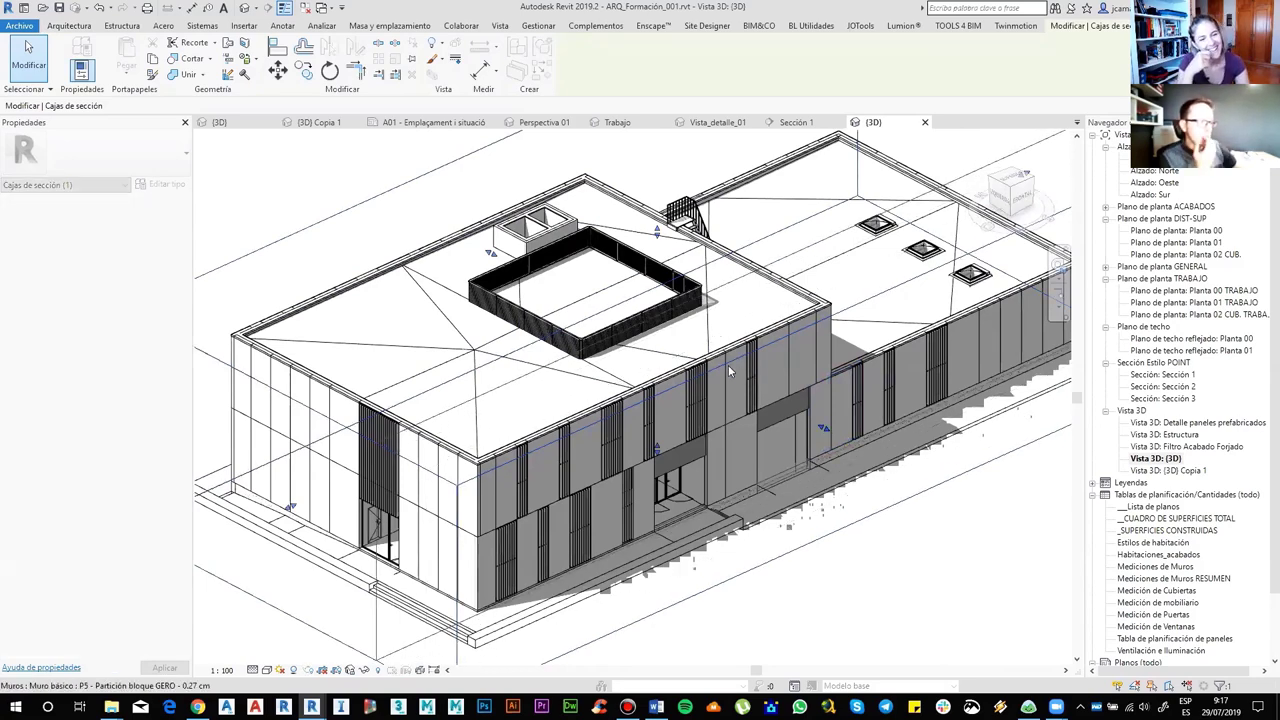
drag(743, 381, 690, 455)
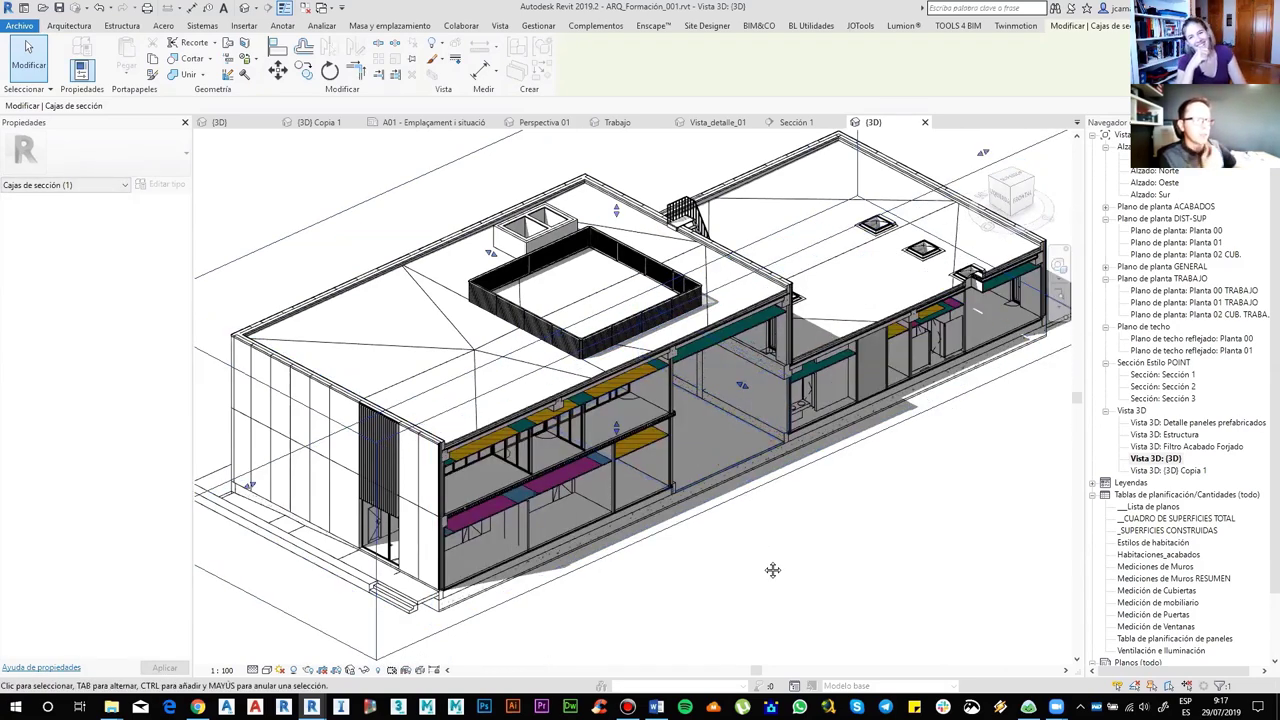
middle_drag(762, 534, 819, 535)
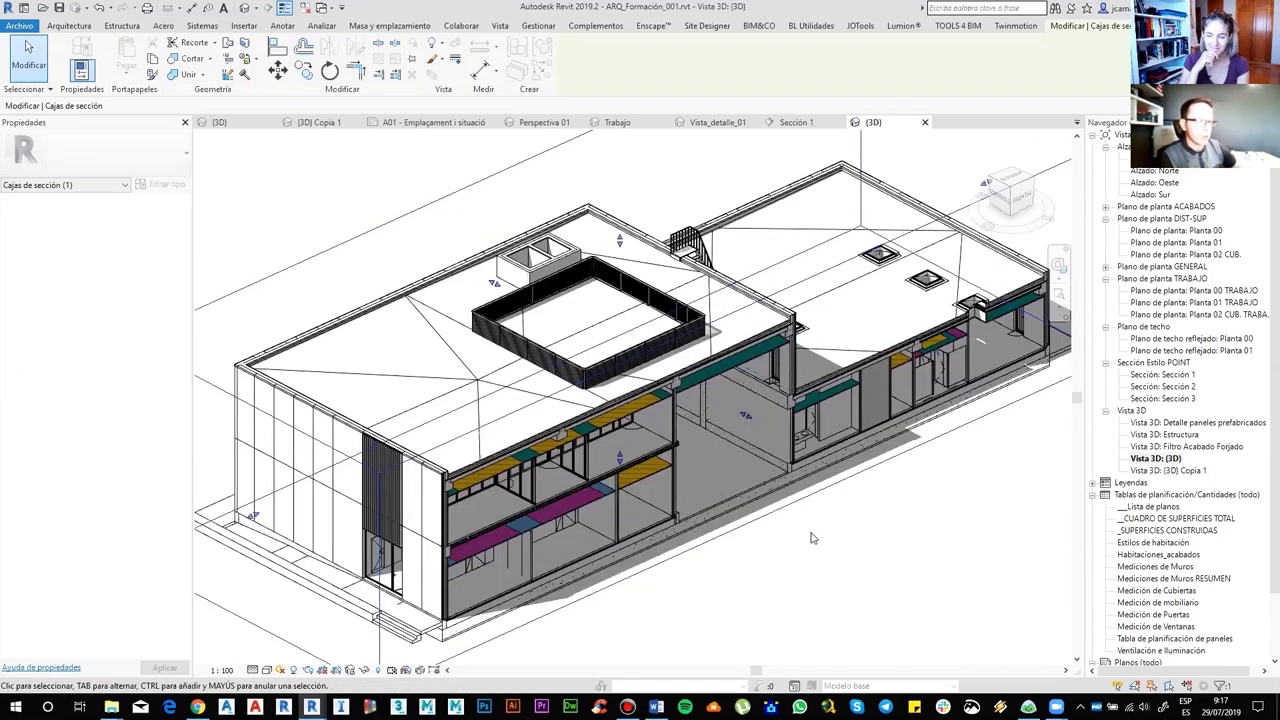
shift+middle_drag(811, 540, 451, 216)
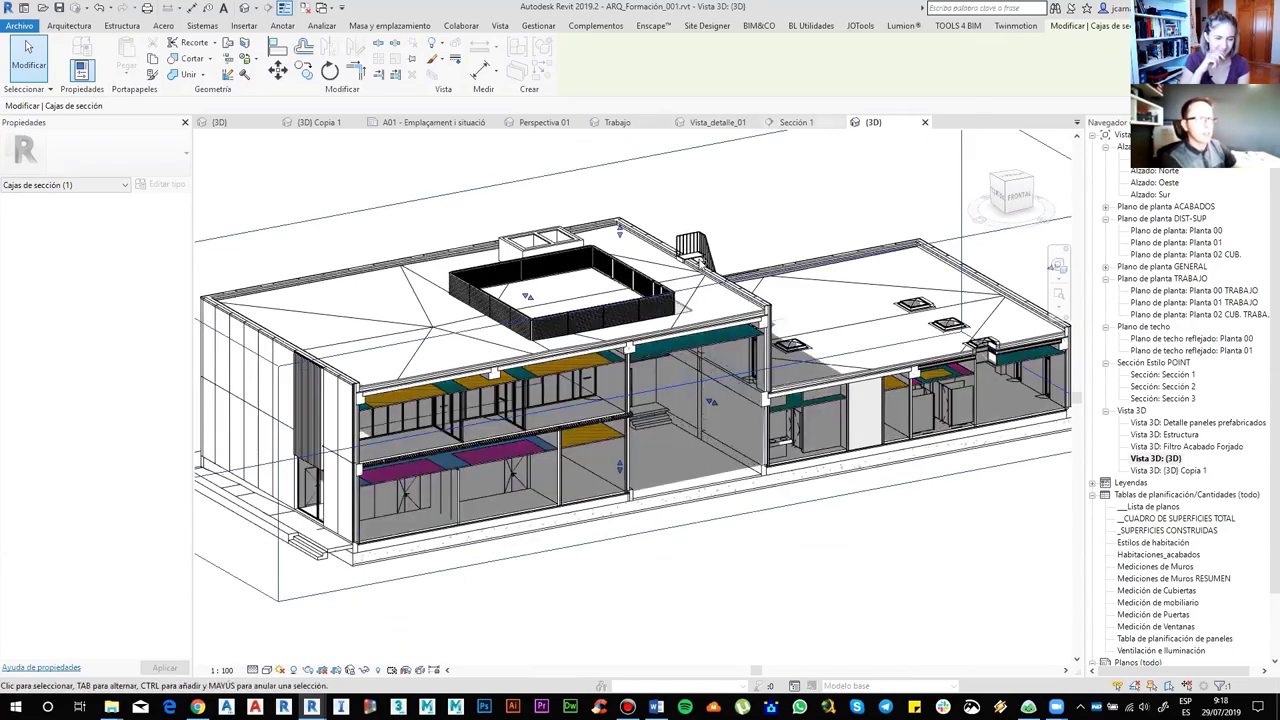
mouse_move(703, 266)
middle_down()
mouse_move(703, 304)
mouse_move(690, 295)
middle_up()
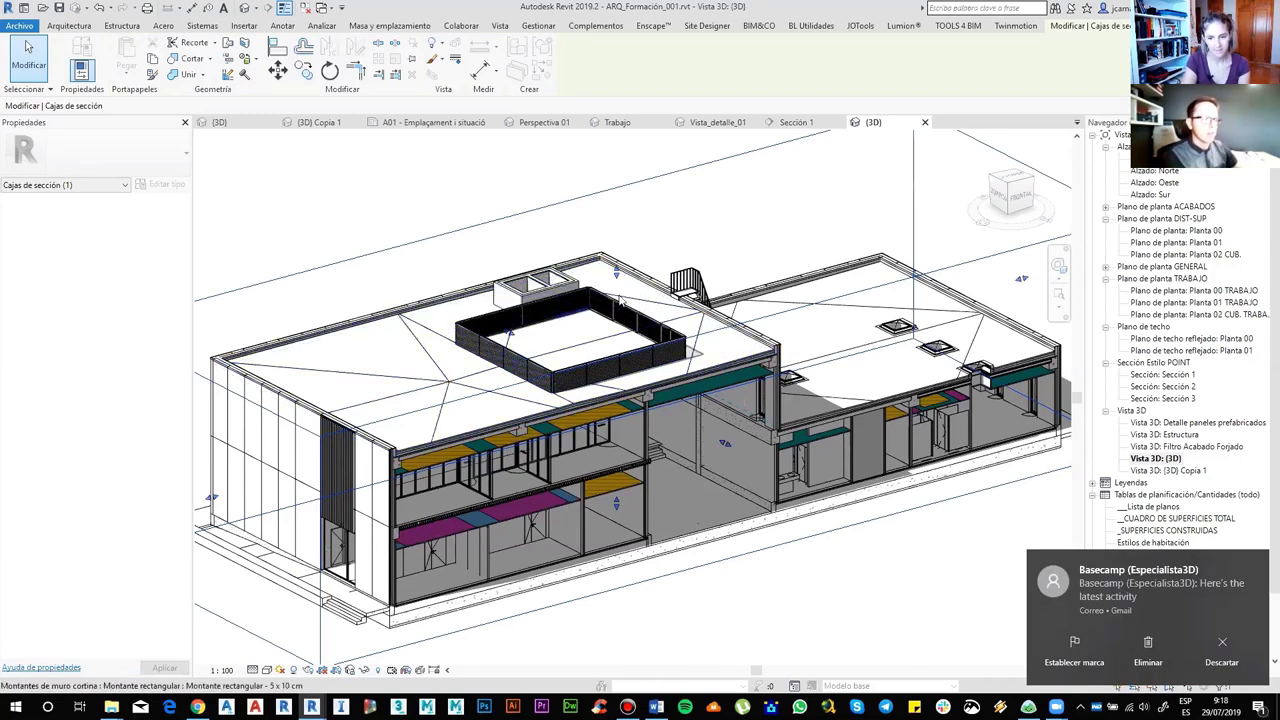
- Orbit, zoom and pan toward the right wing's coloured suspended ceilings
middle_drag(665, 252, 655, 247)
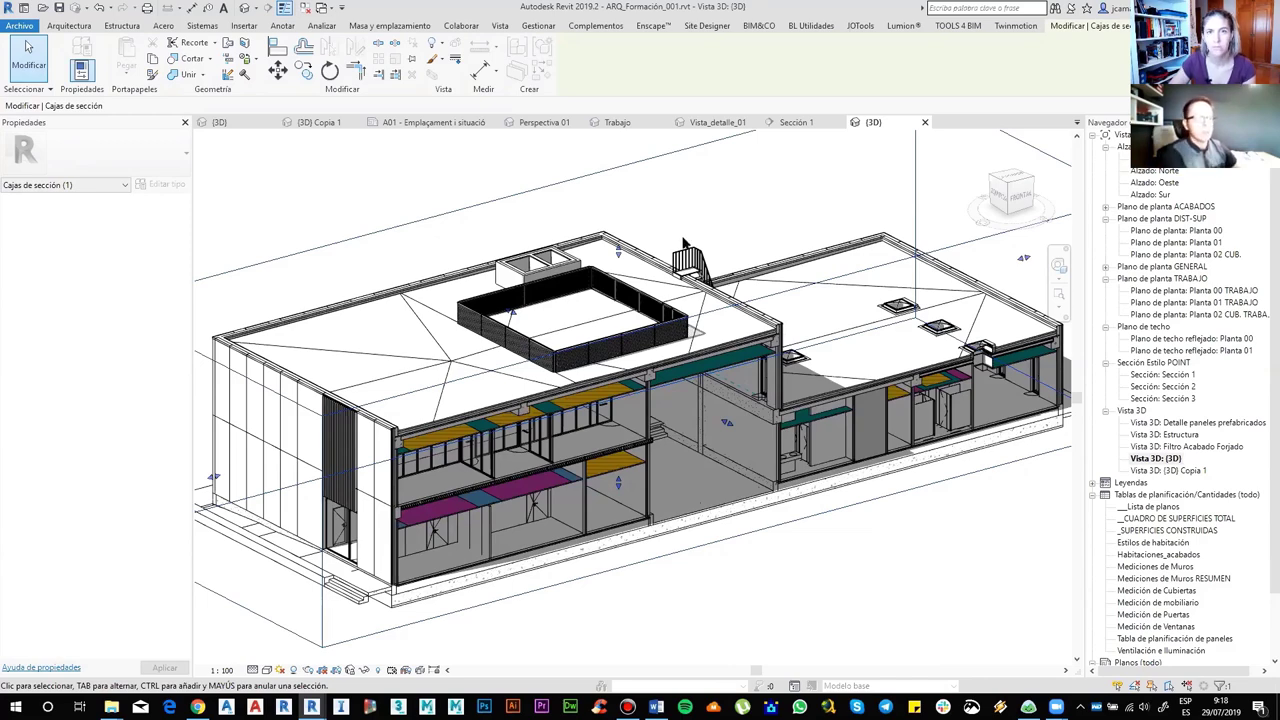
shift+middle_drag(658, 190, 676, 425)
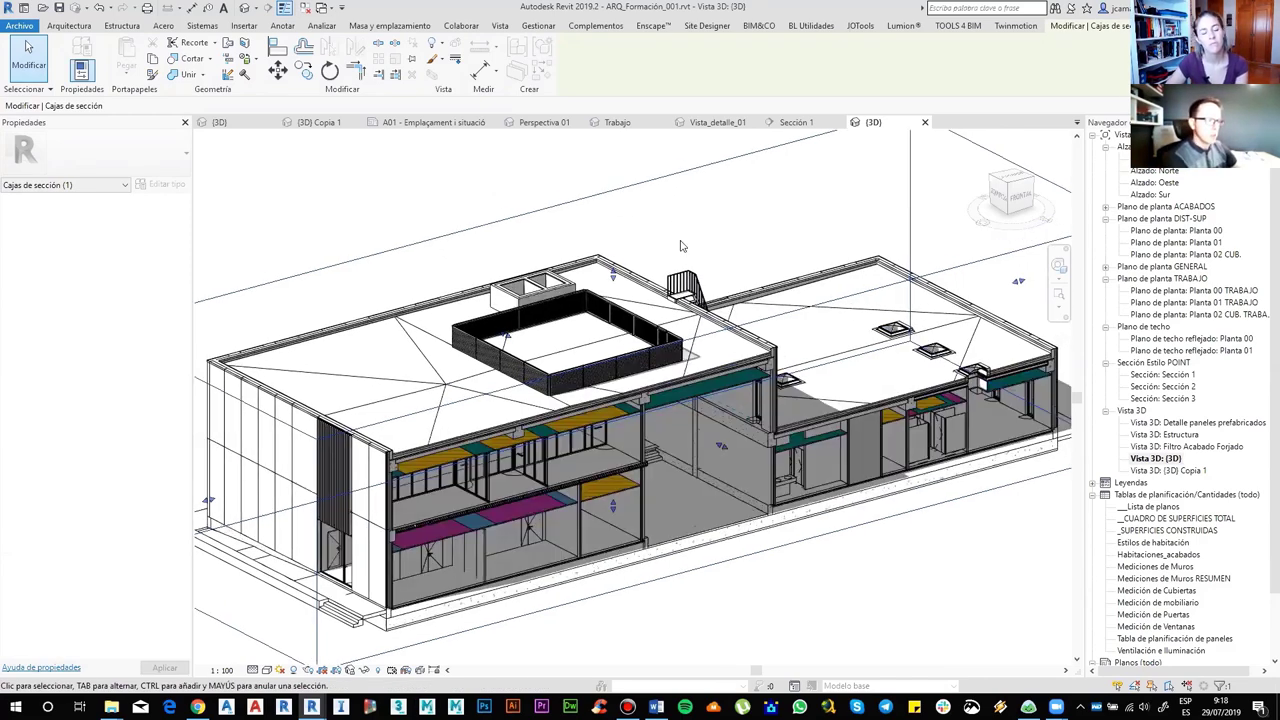
scroll(712, 410, up, 2)
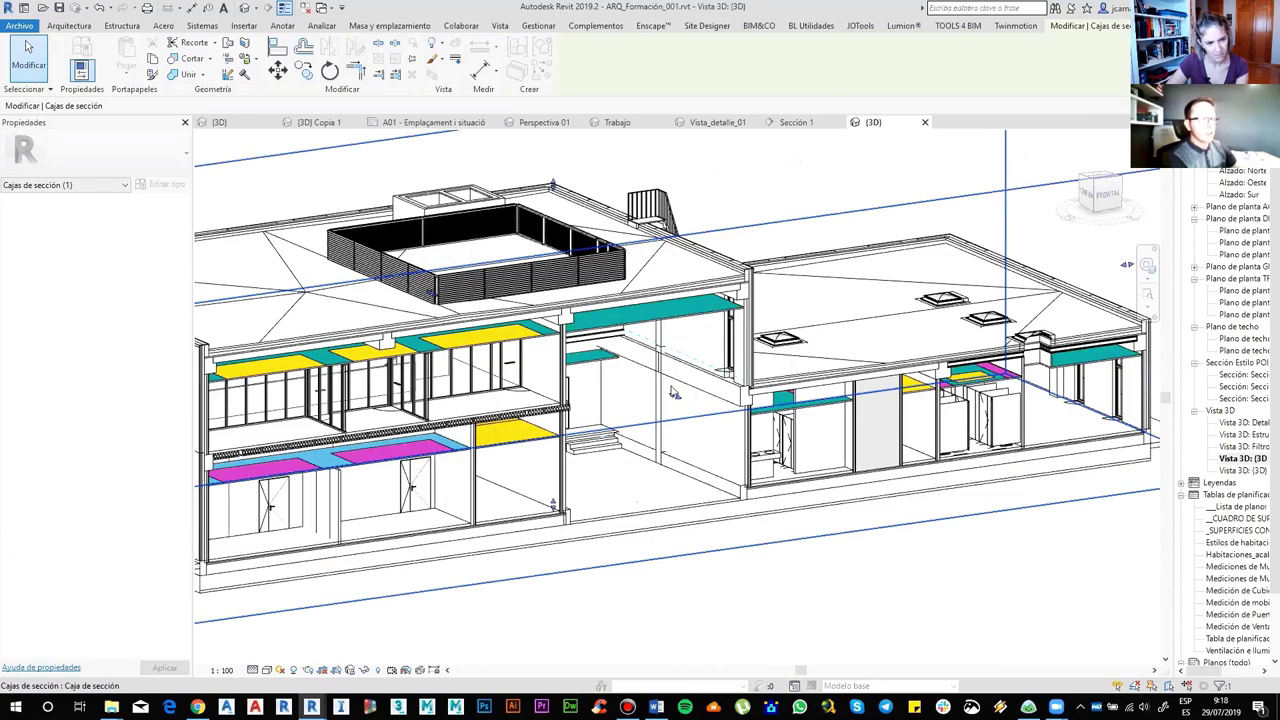
scroll(672, 392, up, 2)
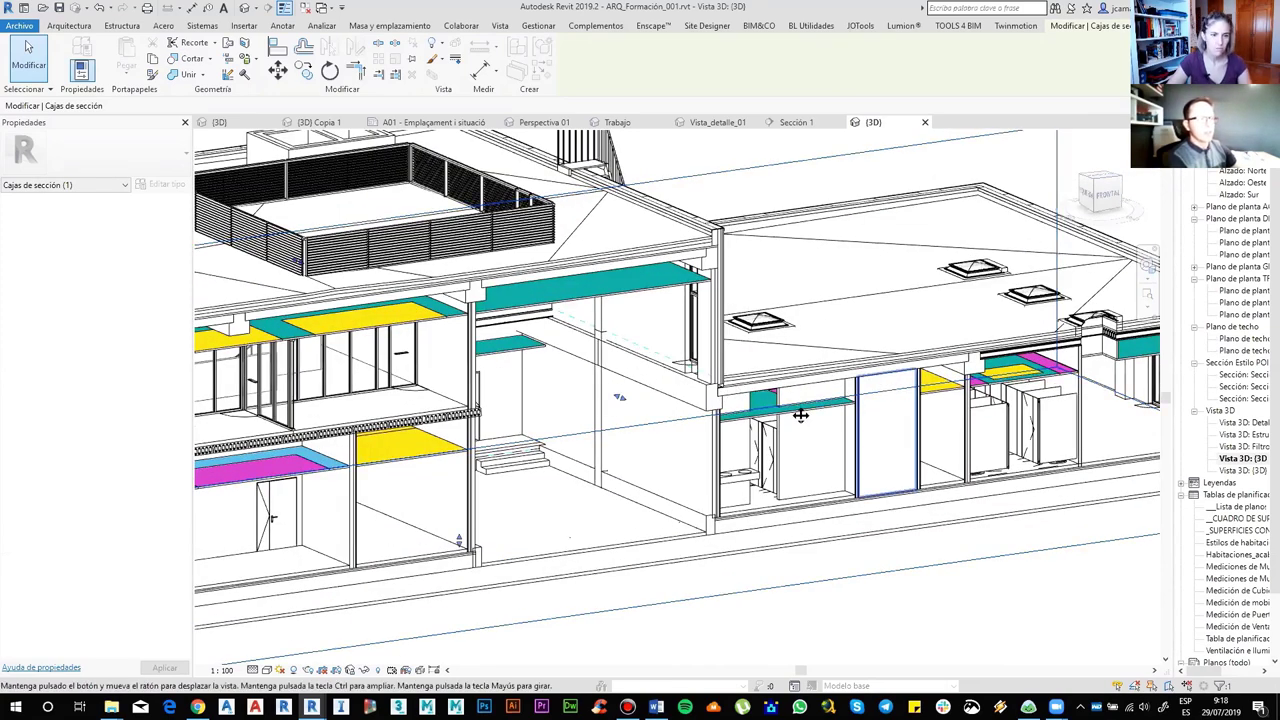
middle_drag(800, 415, 778, 472)
middle_drag(793, 390, 799, 394)
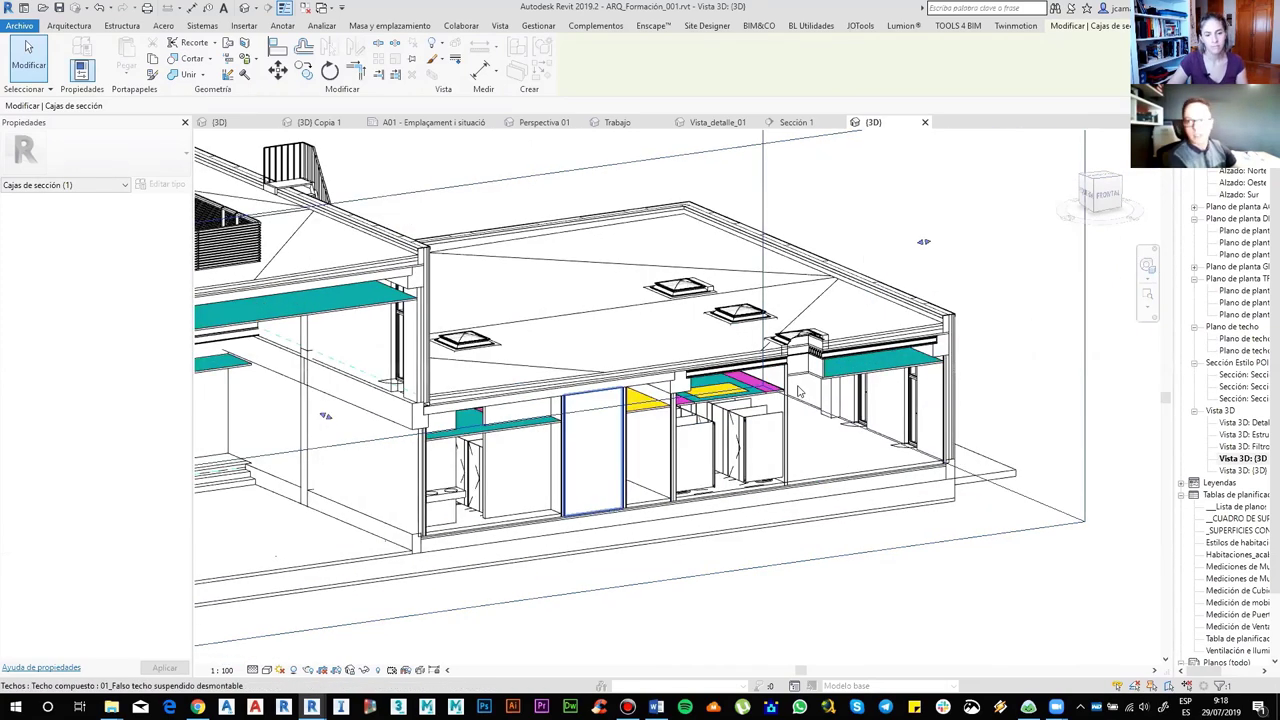
scroll(799, 392, up, 1)
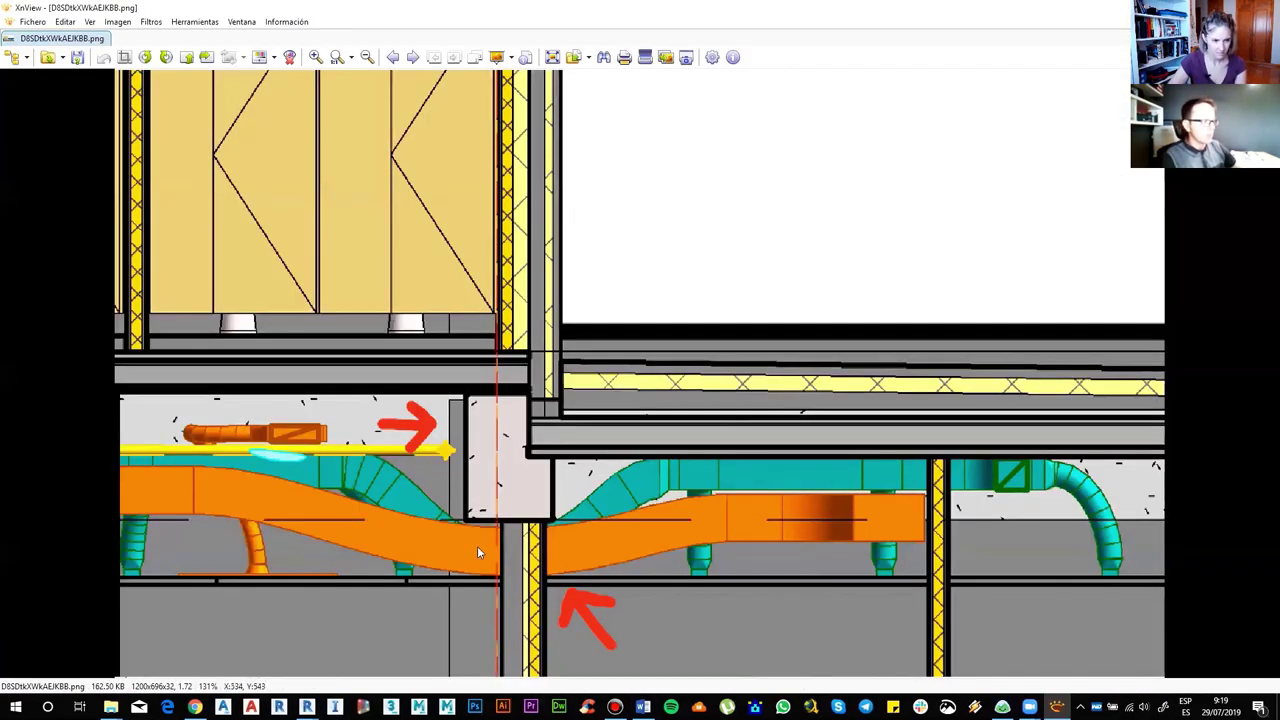
- Mark the duct clash on the section capture, then browse back to Axonometrica.jpg (1/7)
drag(536, 502, 604, 550)
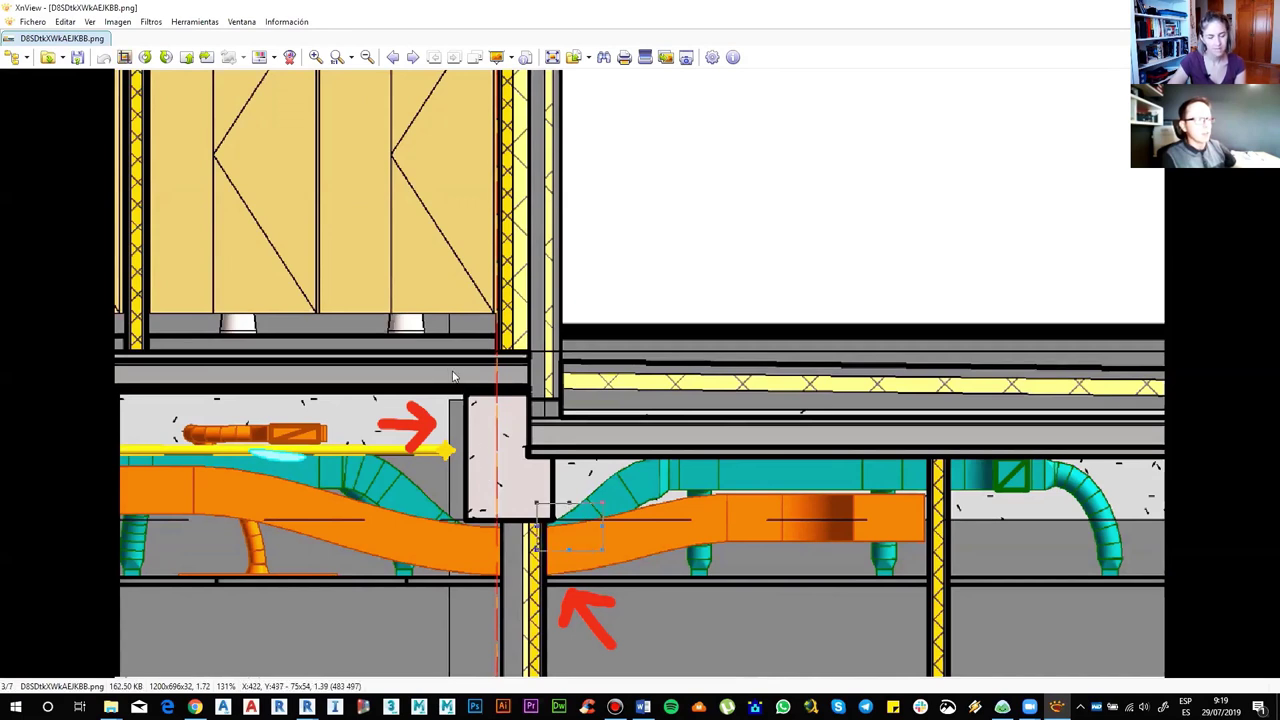
click(580, 590)
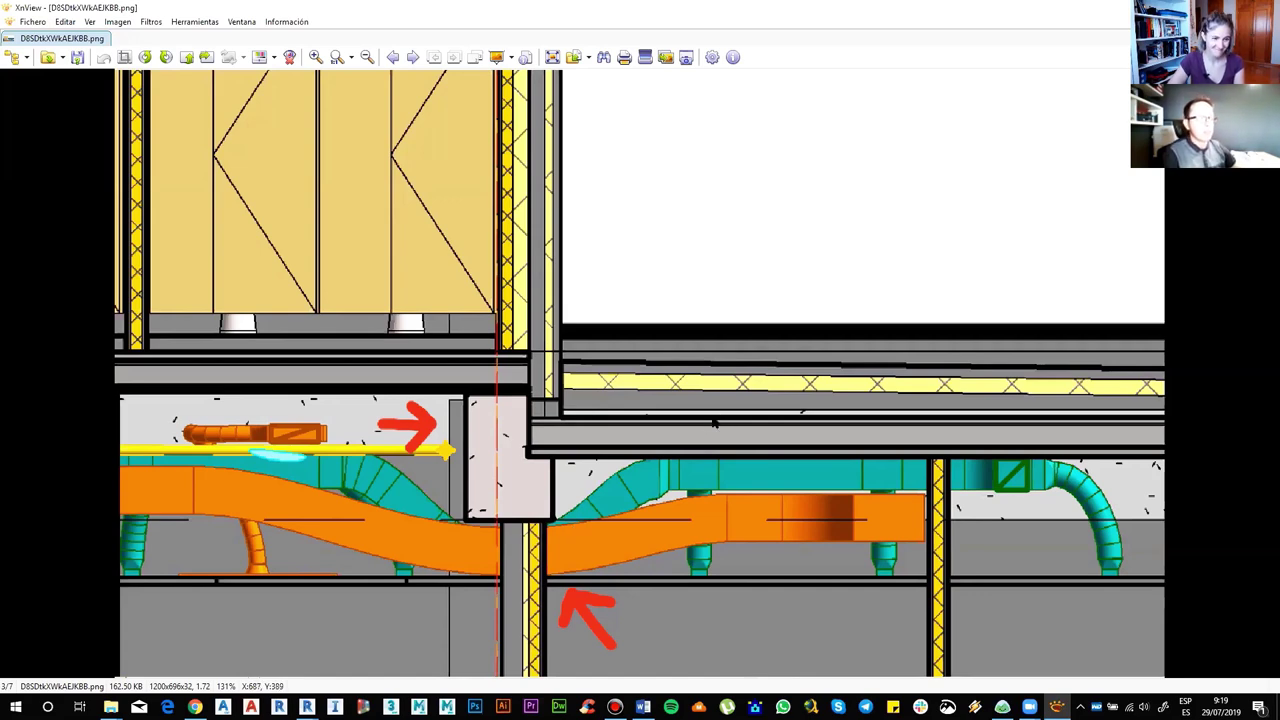
scroll(714, 423, down, 1)
scroll(714, 432, up, 1)
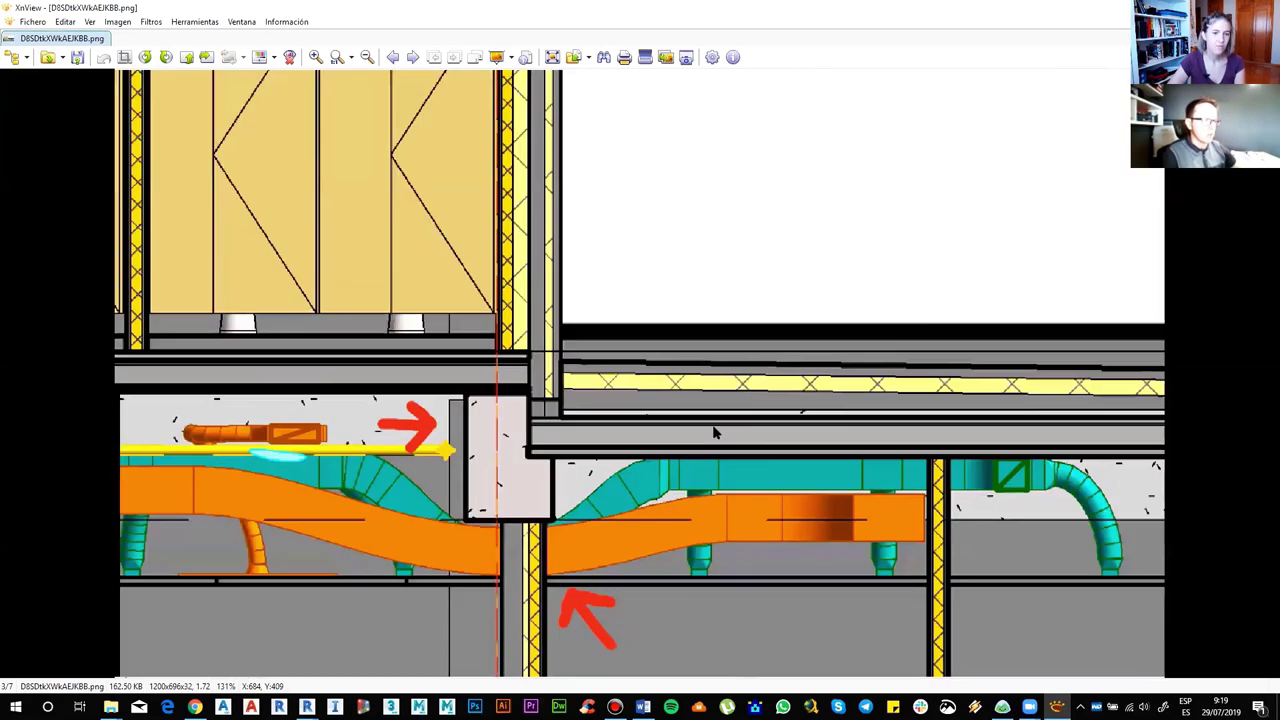
scroll(940, 400, up, 1)
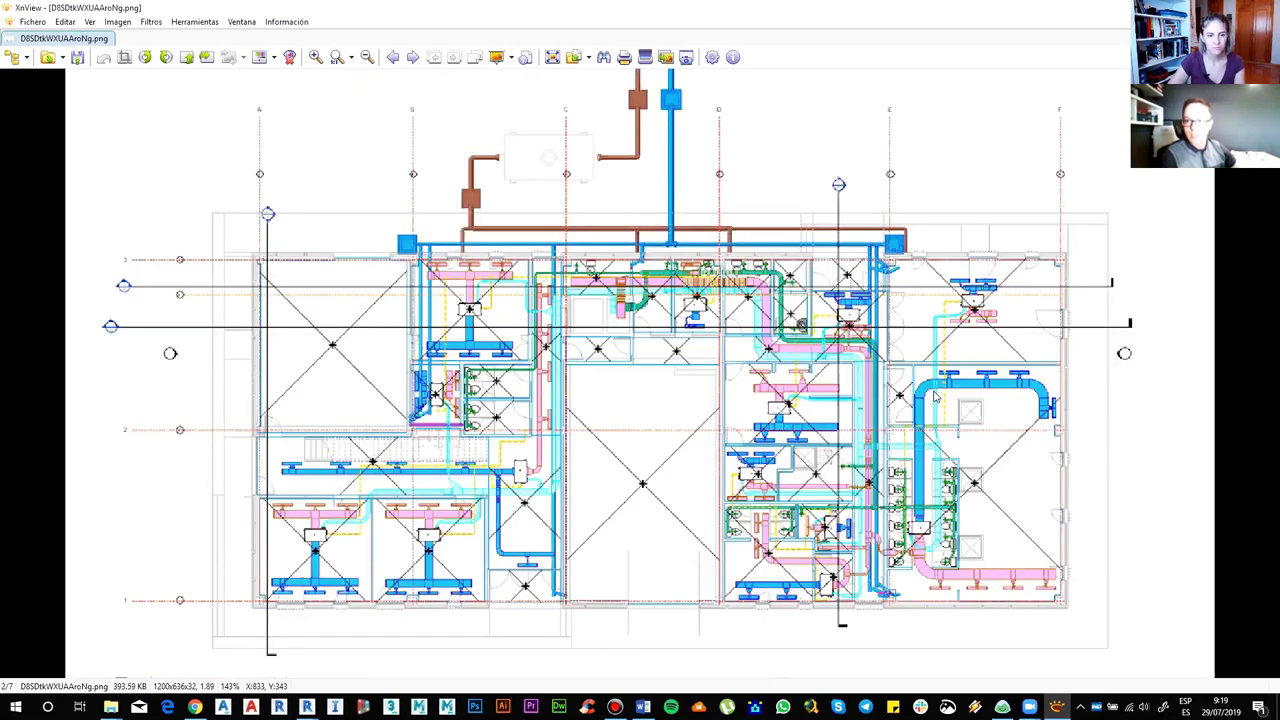
scroll(935, 397, up, 1)
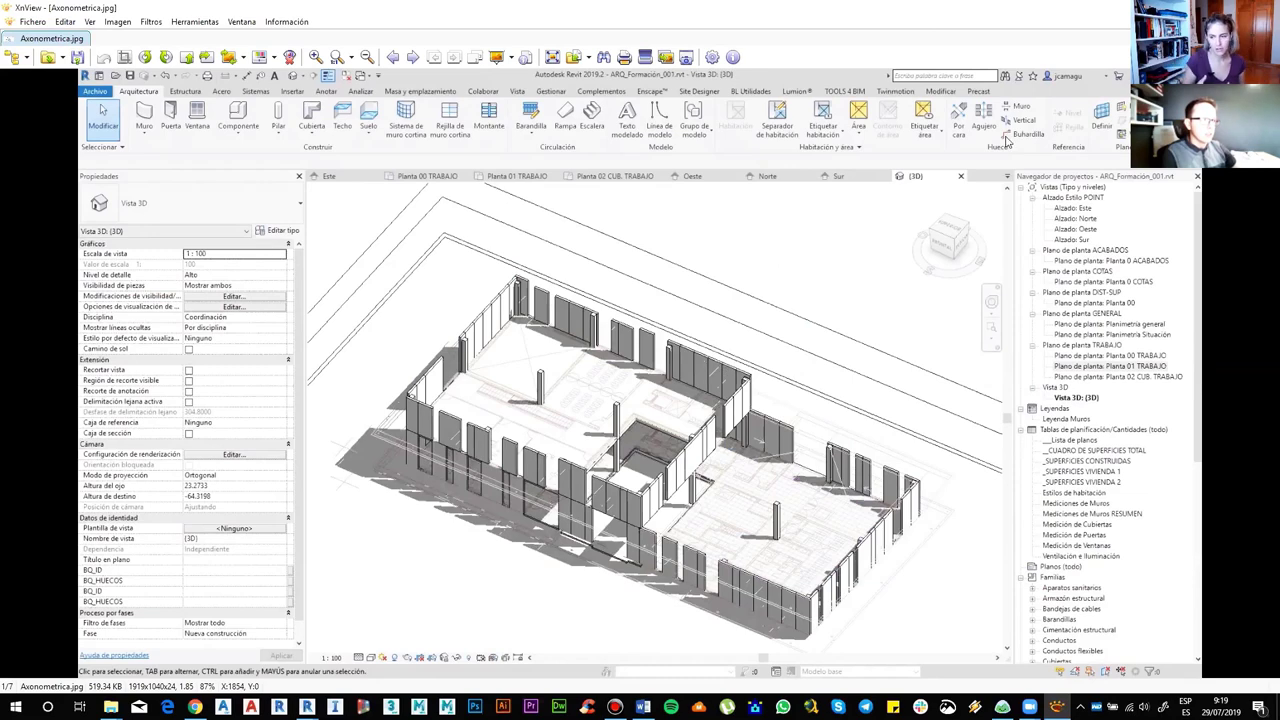
- Close XnView with Esc and minimize the captures folder window
key(Escape)
click(1034, 132)
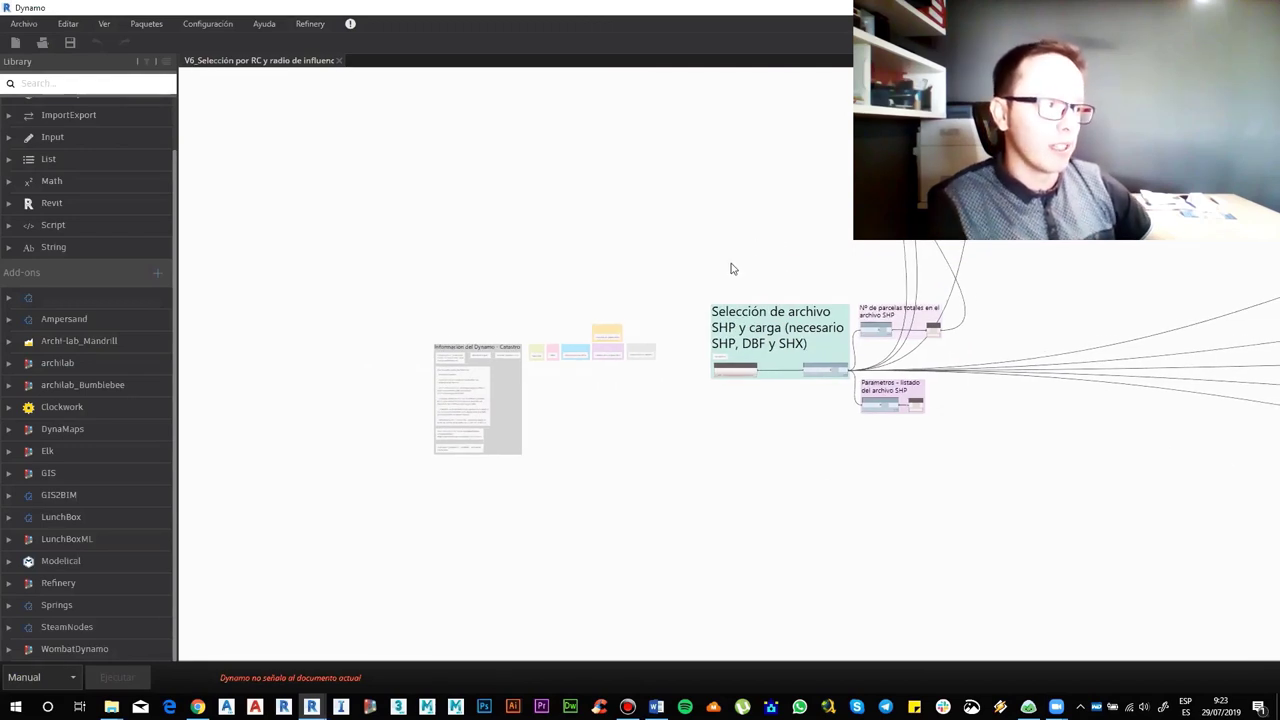
- Zoom and pan across the Dynamo cadastre graph's node groups
scroll(486, 460, up, 5)
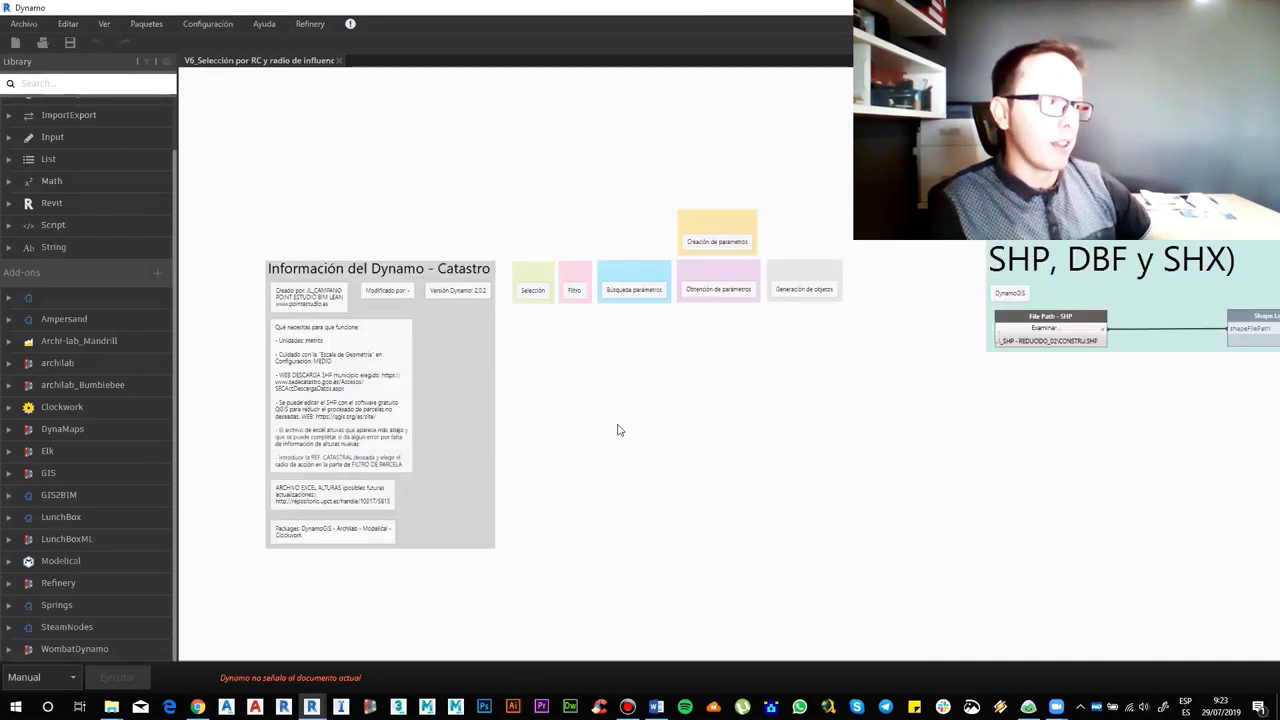
scroll(703, 426, down, 5)
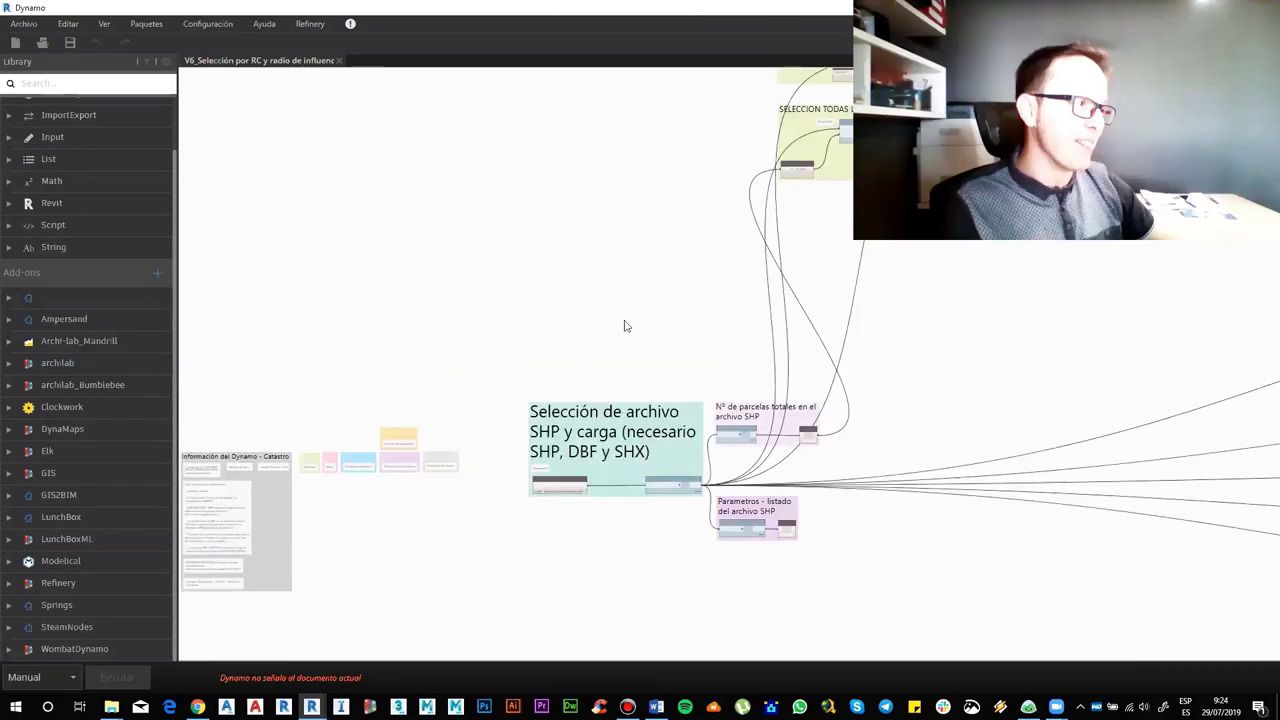
scroll(755, 405, down, 3)
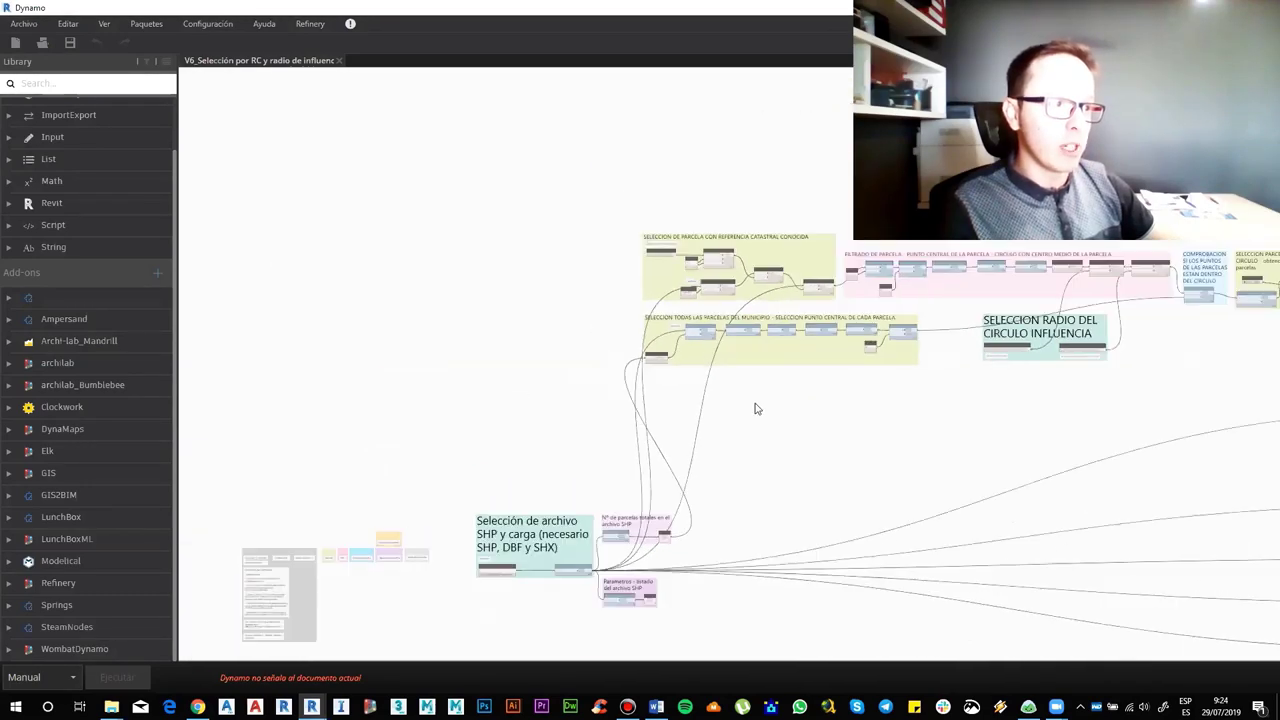
scroll(750, 390, up, 2)
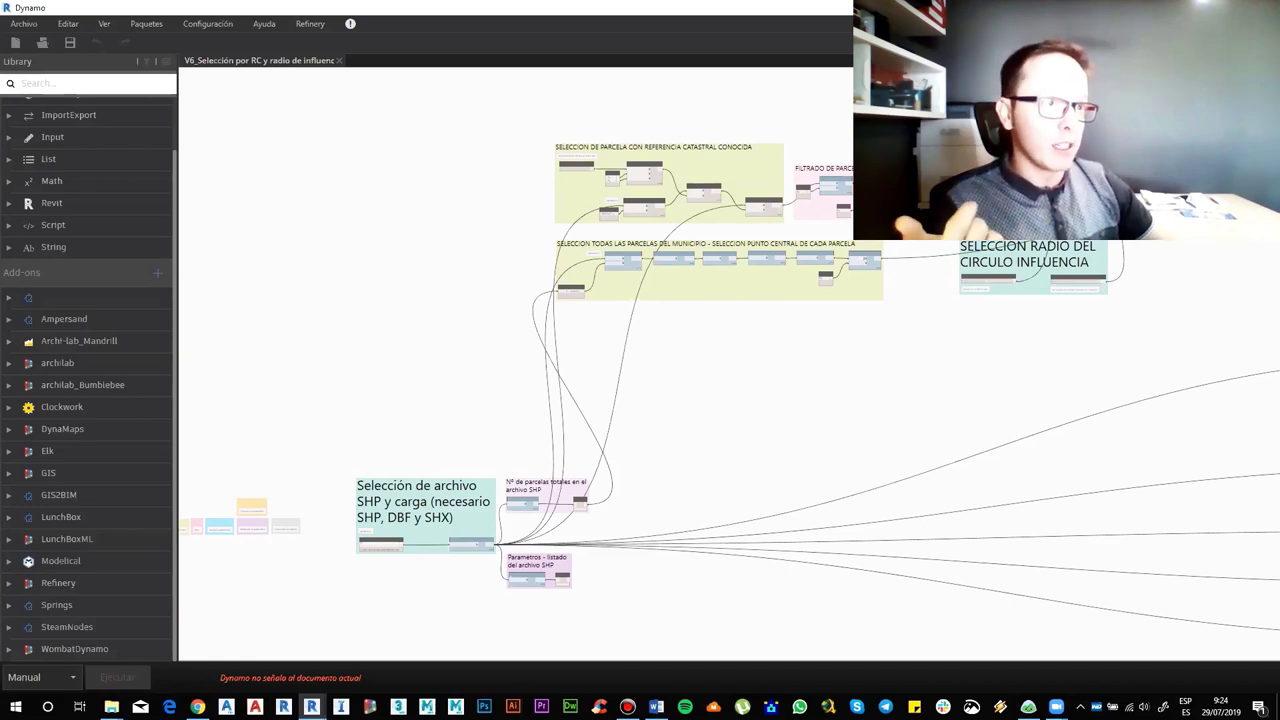
scroll(825, 303, down, 5)
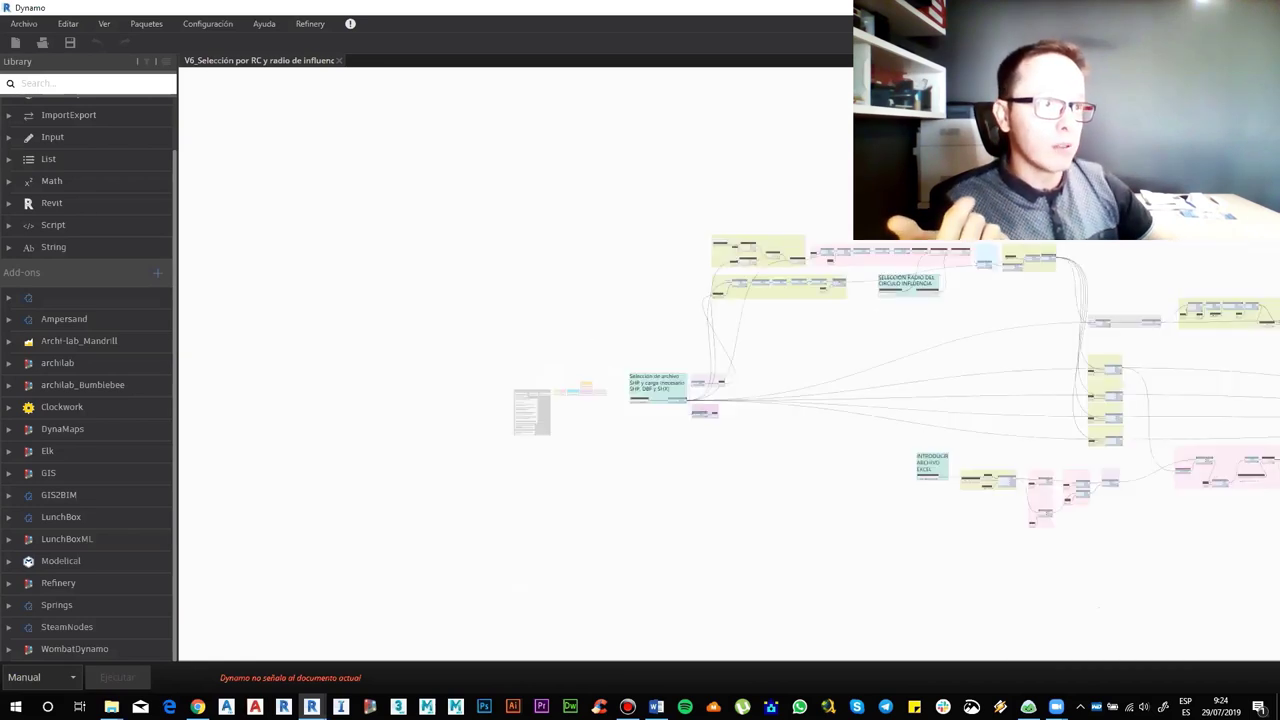
scroll(729, 393, up, 2)
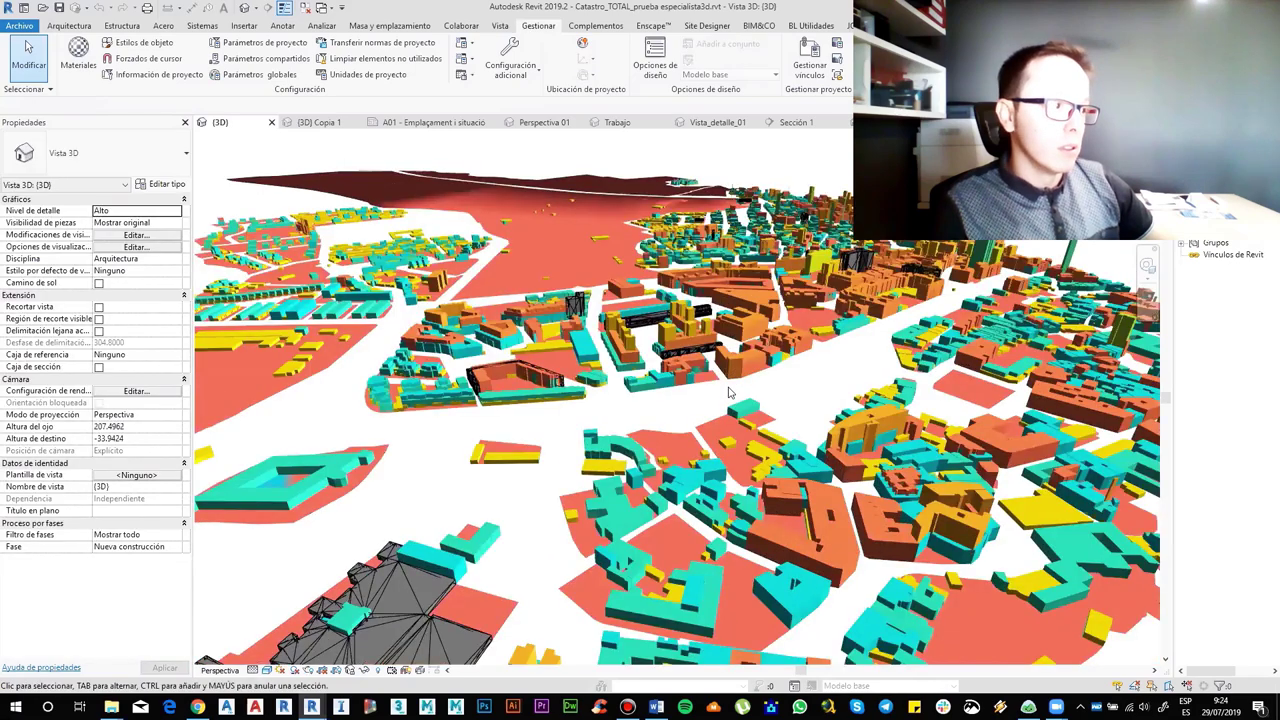
- Zoom and orbit around the shaded city of coloured building masses and parcels
scroll(729, 393, up, 1)
scroll(652, 366, down, 1)
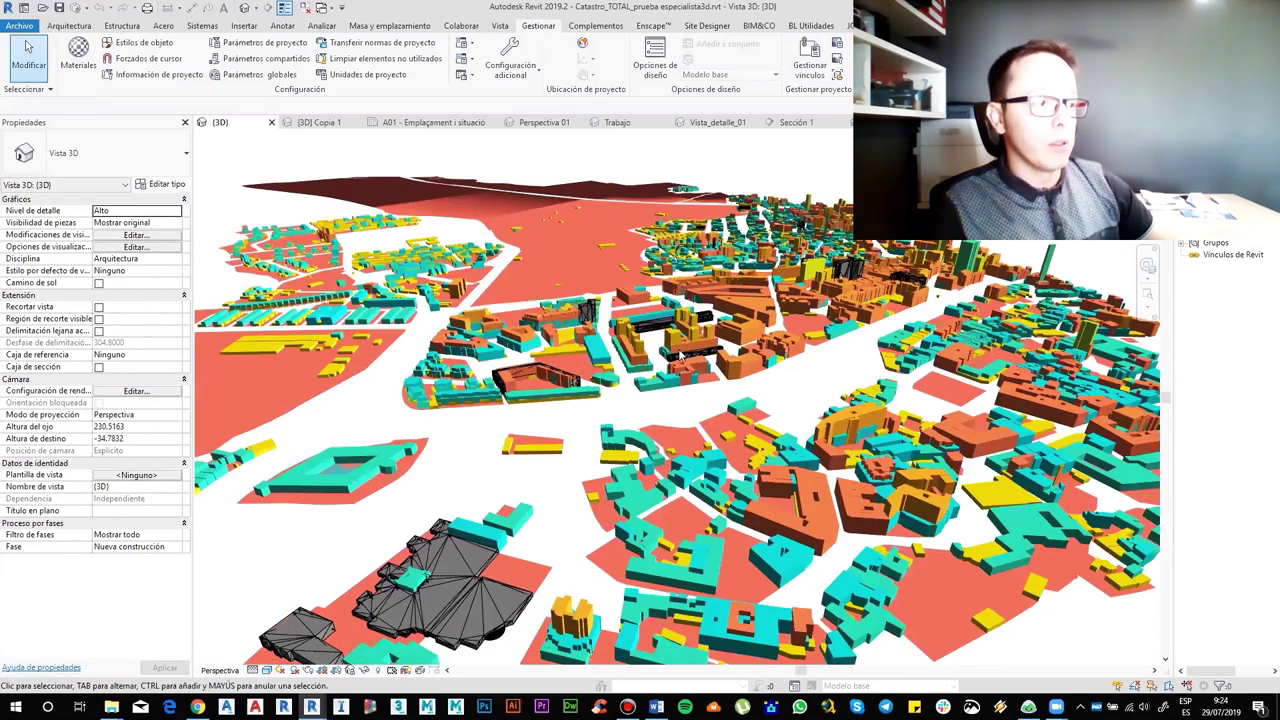
scroll(709, 378, up, 1)
scroll(757, 520, down, 1)
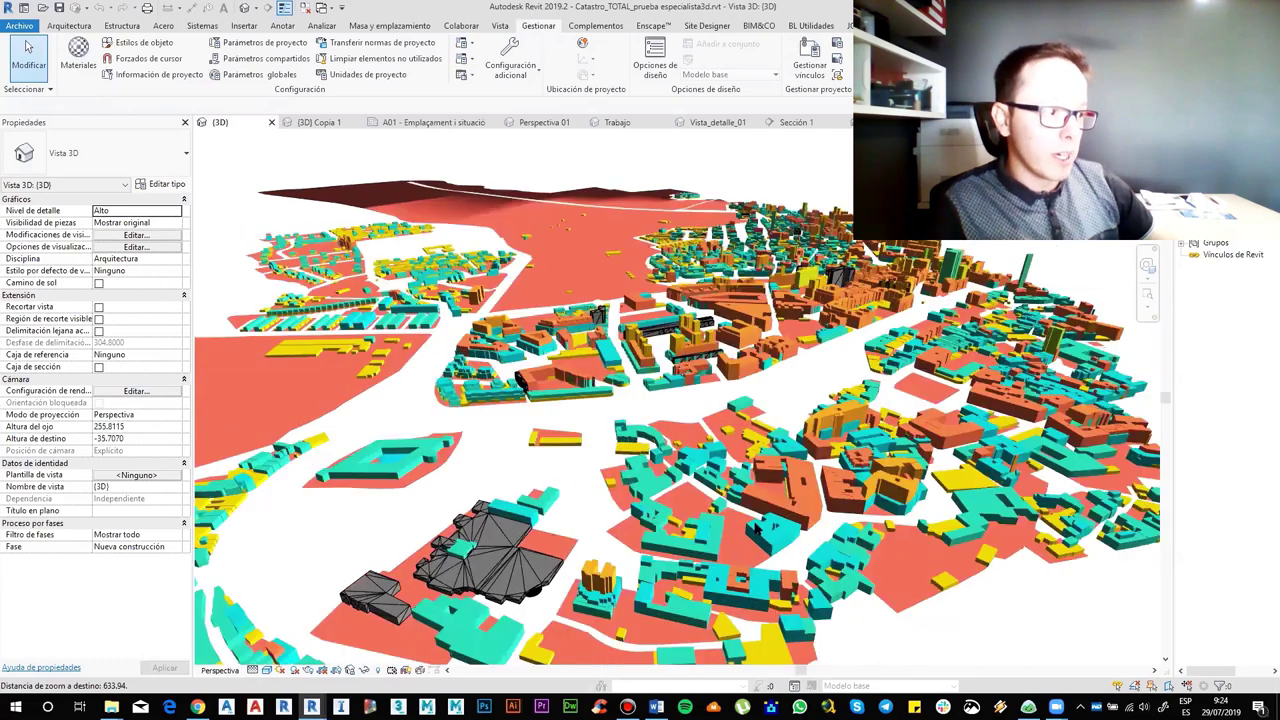
middle_click(678, 482)
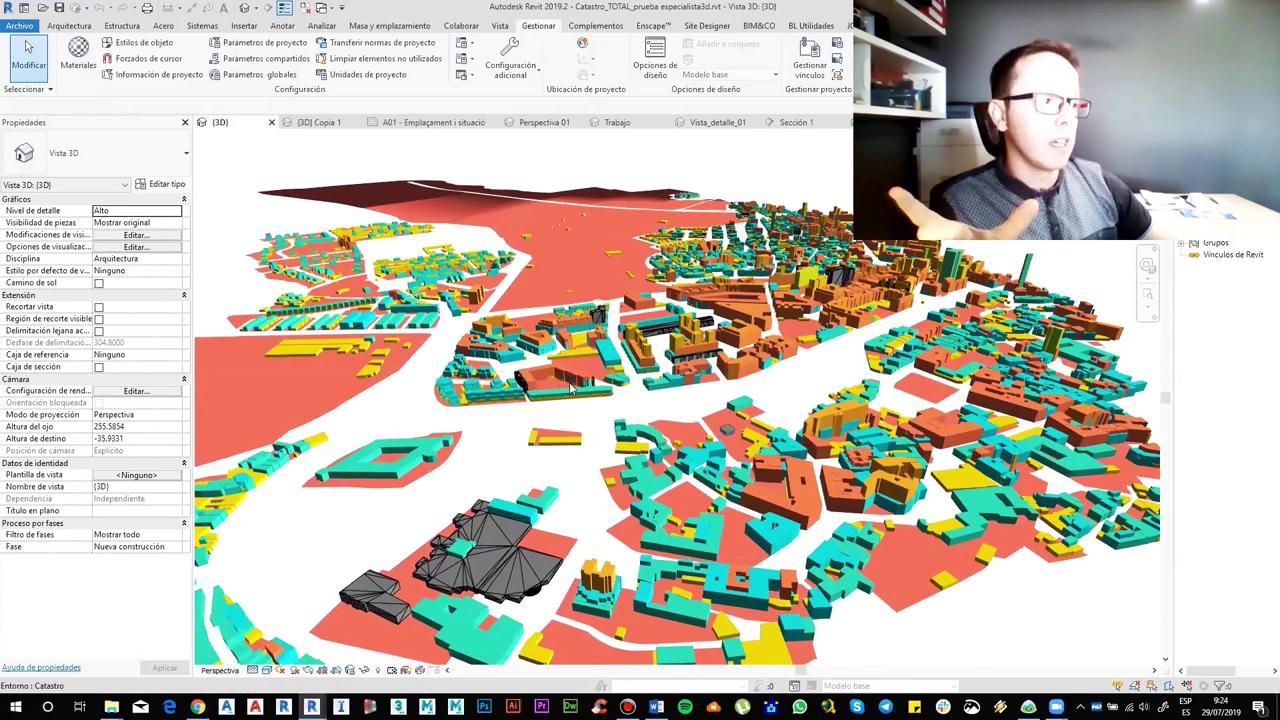
scroll(655, 460, up, 2)
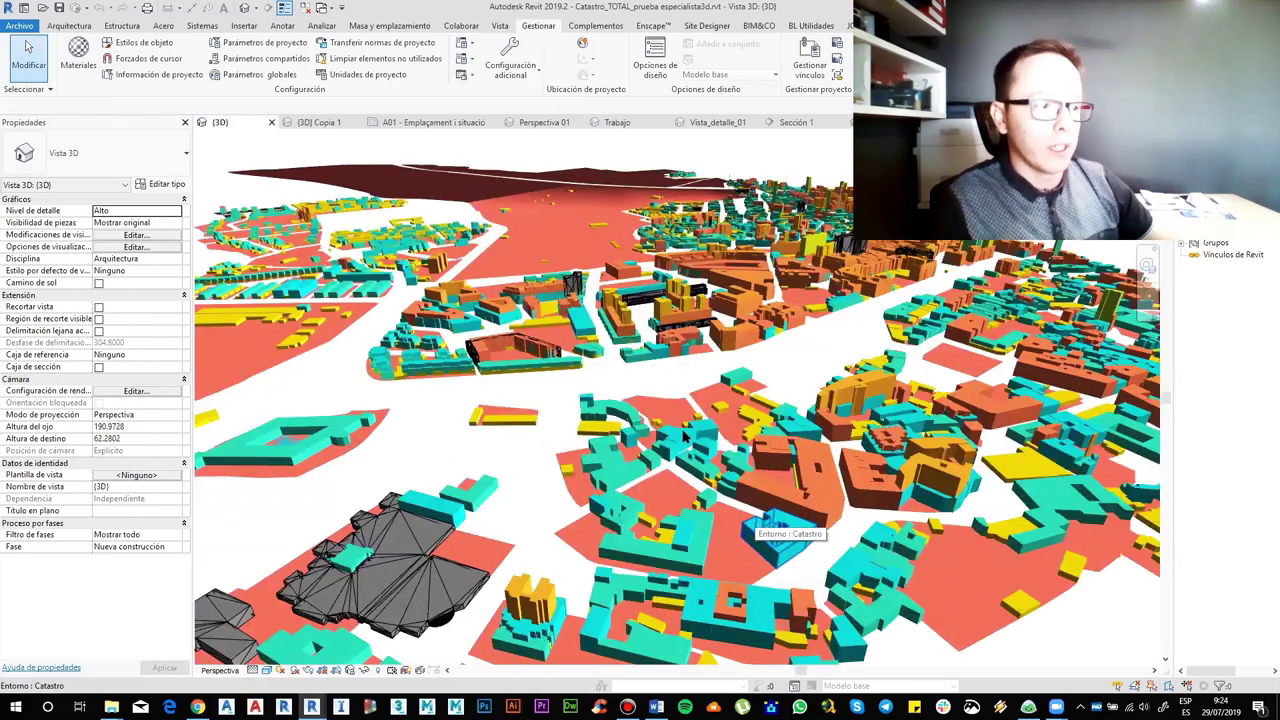
middle_drag(604, 470, 630, 455)
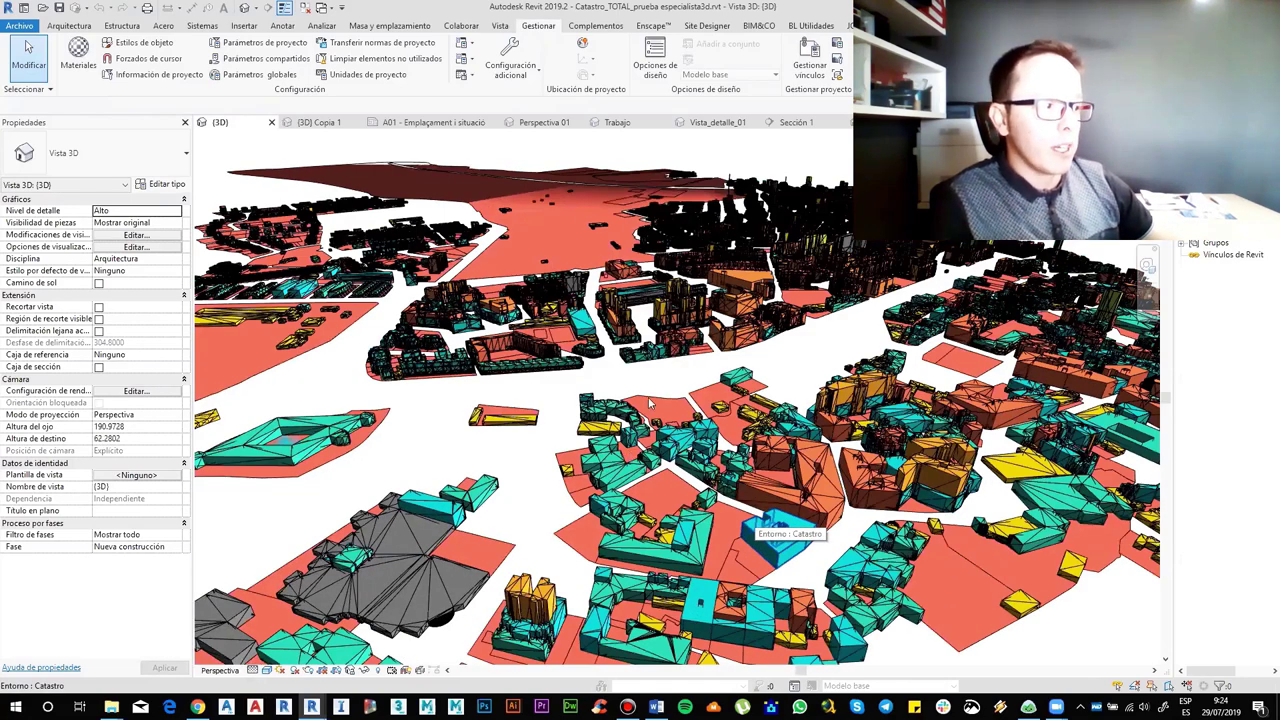
scroll(756, 530, up, 1)
scroll(645, 475, up, 1)
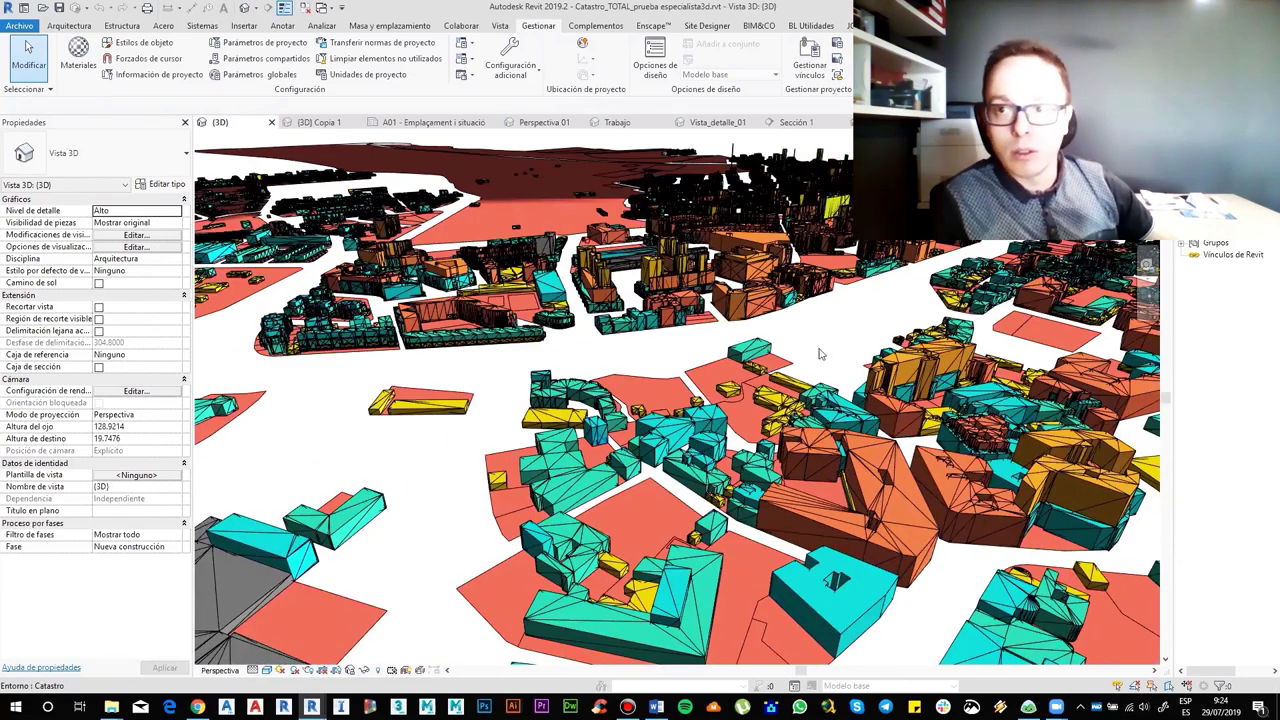
- Select several building masses to inspect their cadastral data in Properties
click(752, 358)
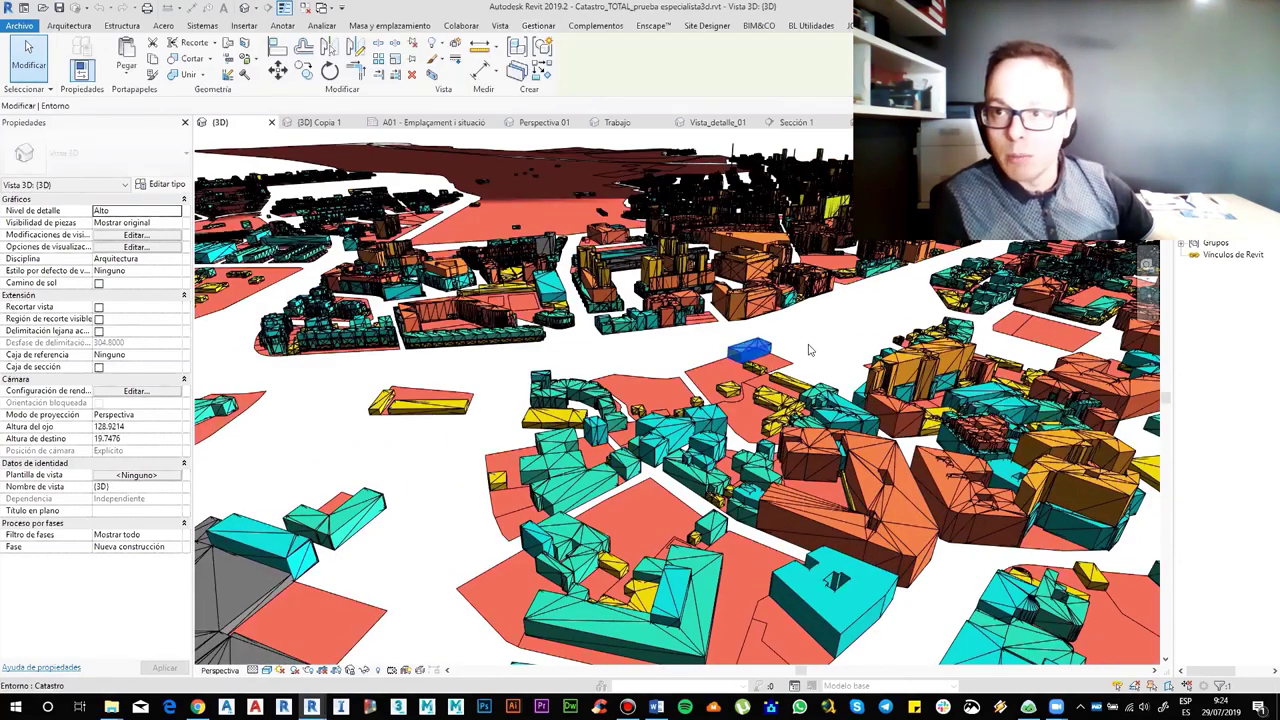
click(686, 480)
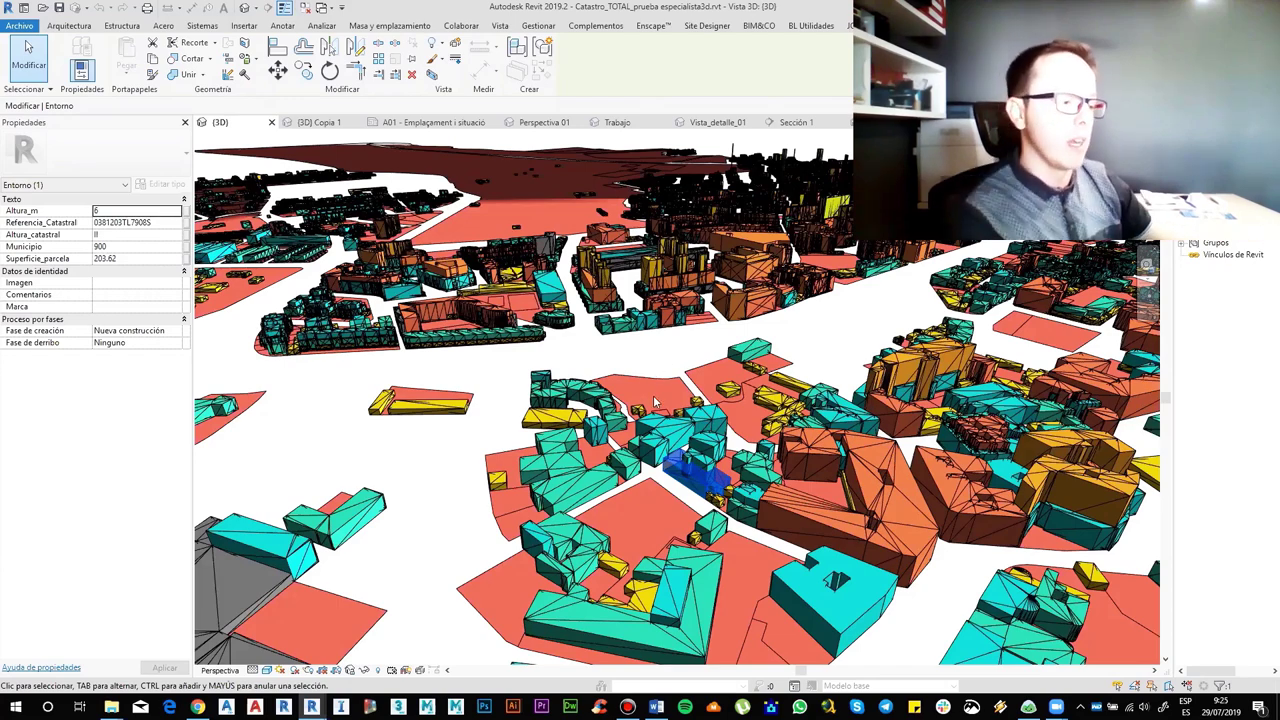
mouse_move(654, 450)
shift+middle_down()
mouse_move(886, 466)
mouse_move(617, 487)
mouse_move(700, 464)
shift+middle_up()
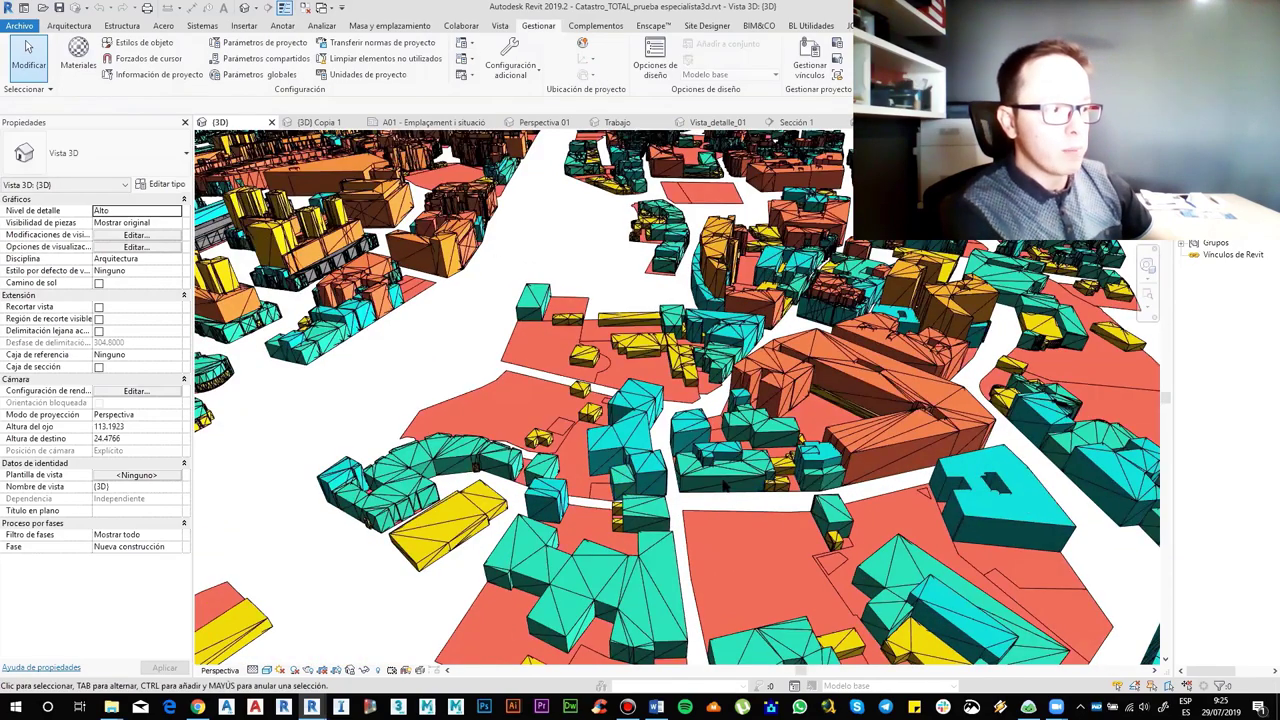
click(726, 486)
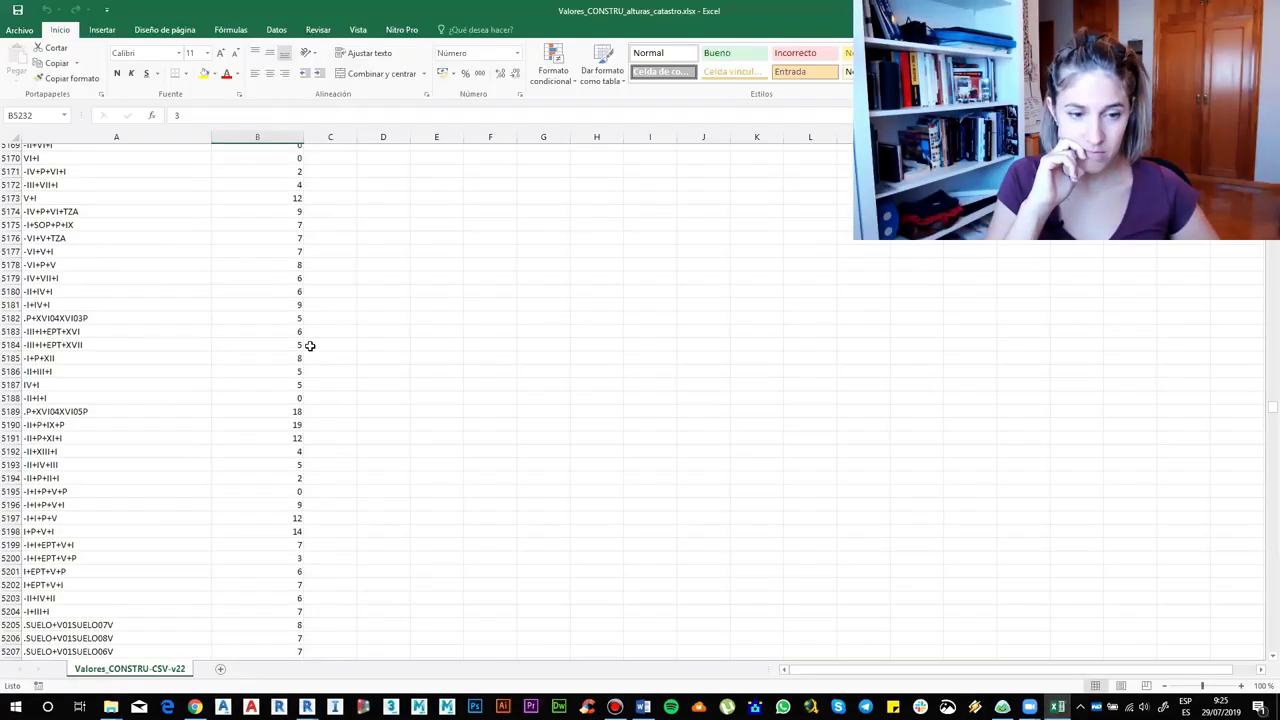
- Scroll the Valores_CONSTRU sheet to row 5809, select floor code SS+P+I+P, then return to Dynamo
scroll(260, 380, down, 10)
scroll(257, 391, down, 17)
scroll(251, 394, down, 17)
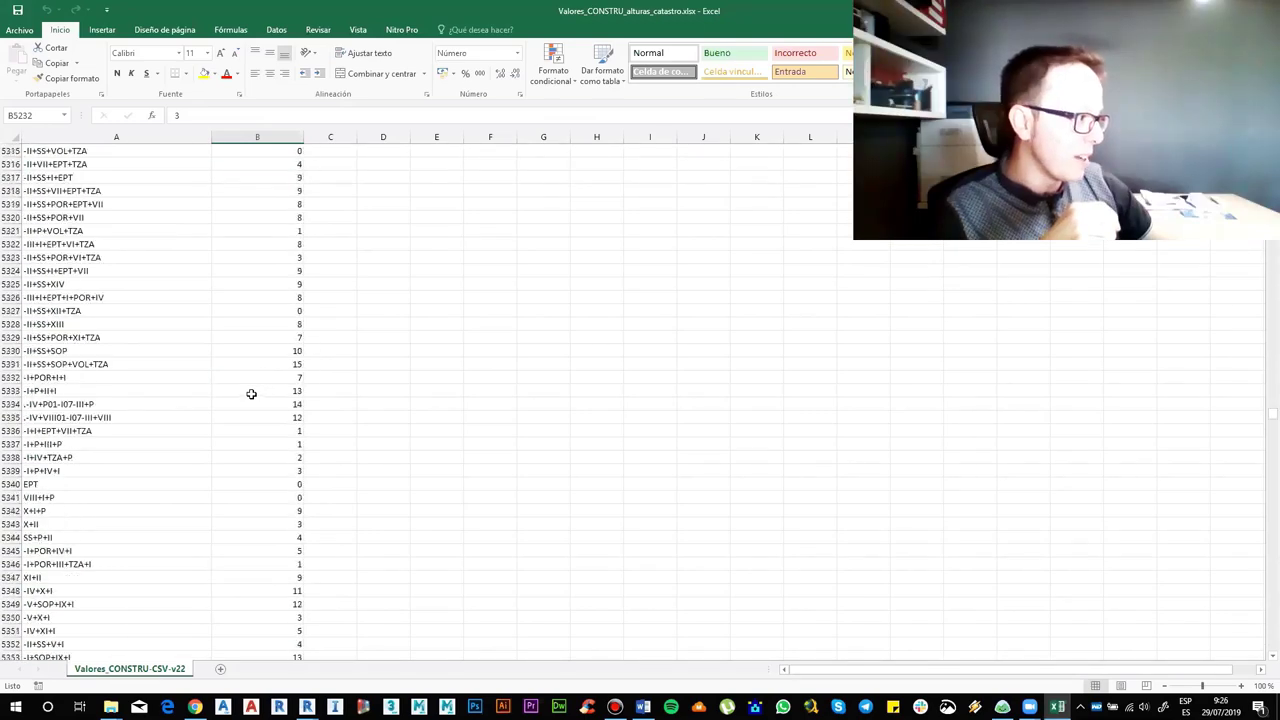
scroll(250, 391, down, 17)
scroll(250, 391, down, 20)
scroll(250, 389, down, 20)
scroll(250, 387, down, 20)
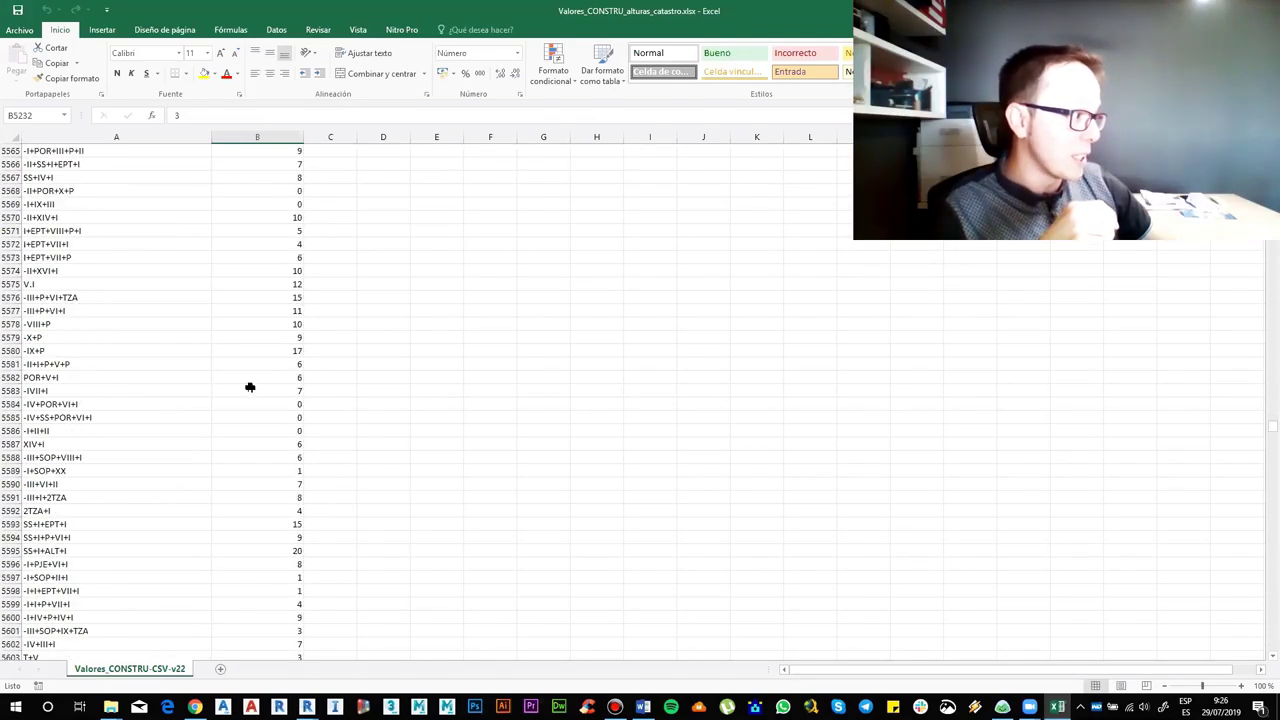
scroll(250, 387, down, 20)
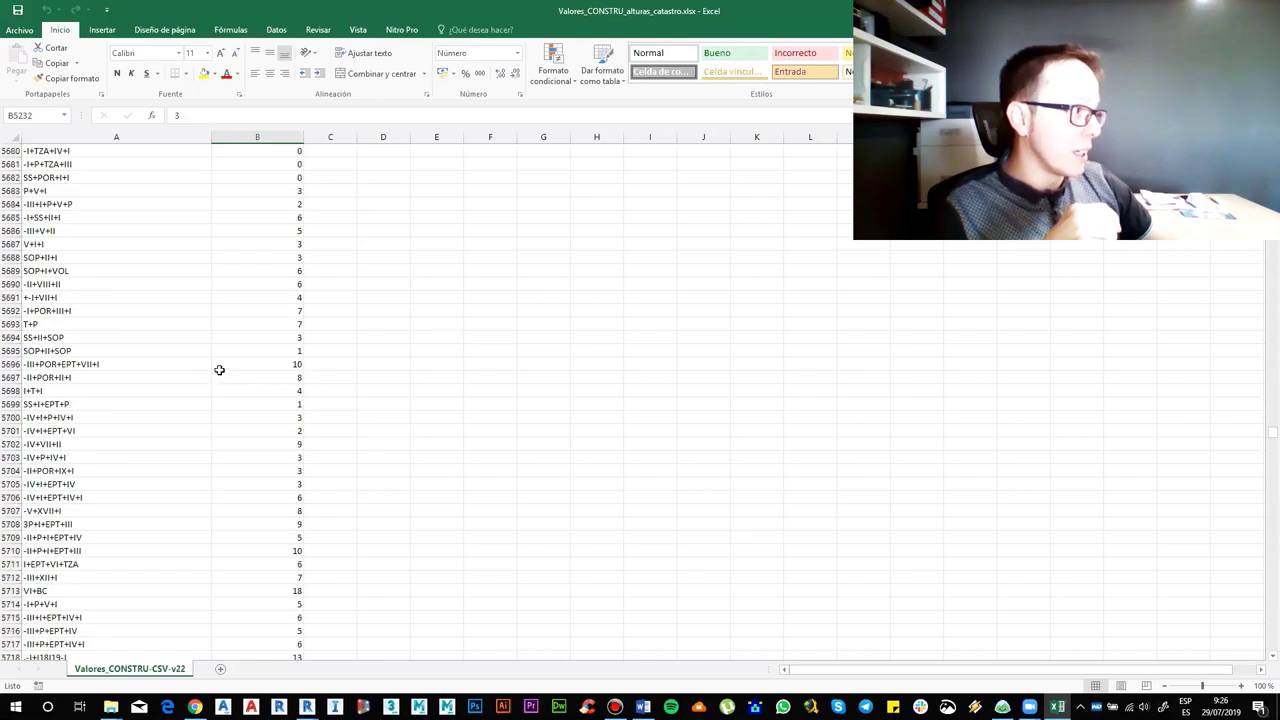
scroll(219, 370, down, 13)
scroll(206, 380, down, 10)
scroll(206, 380, down, 10)
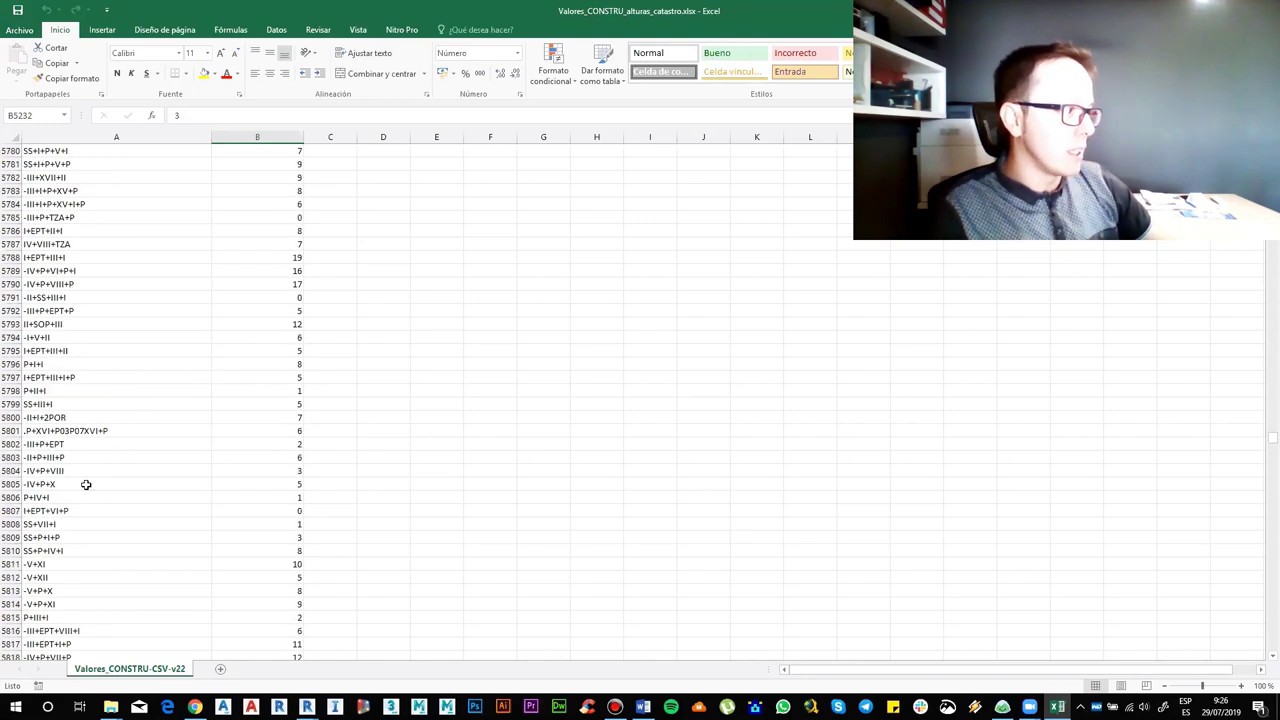
click(52, 537)
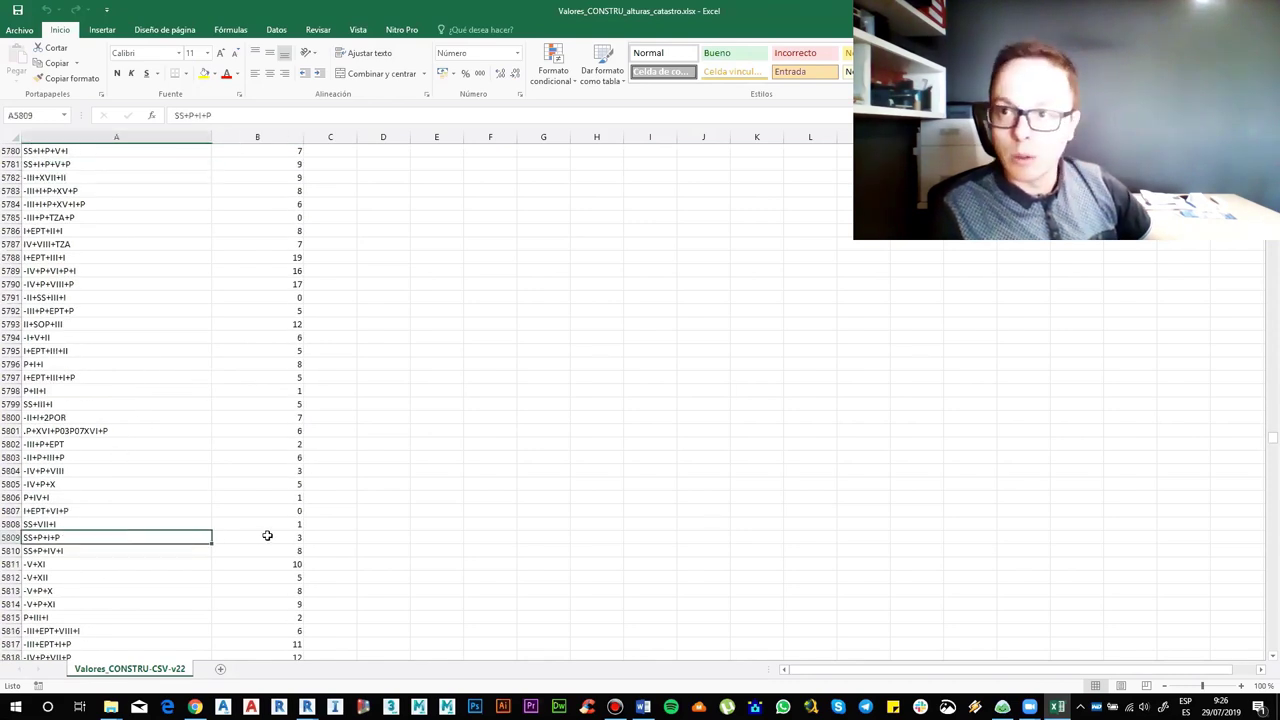
key(alt+Tab)
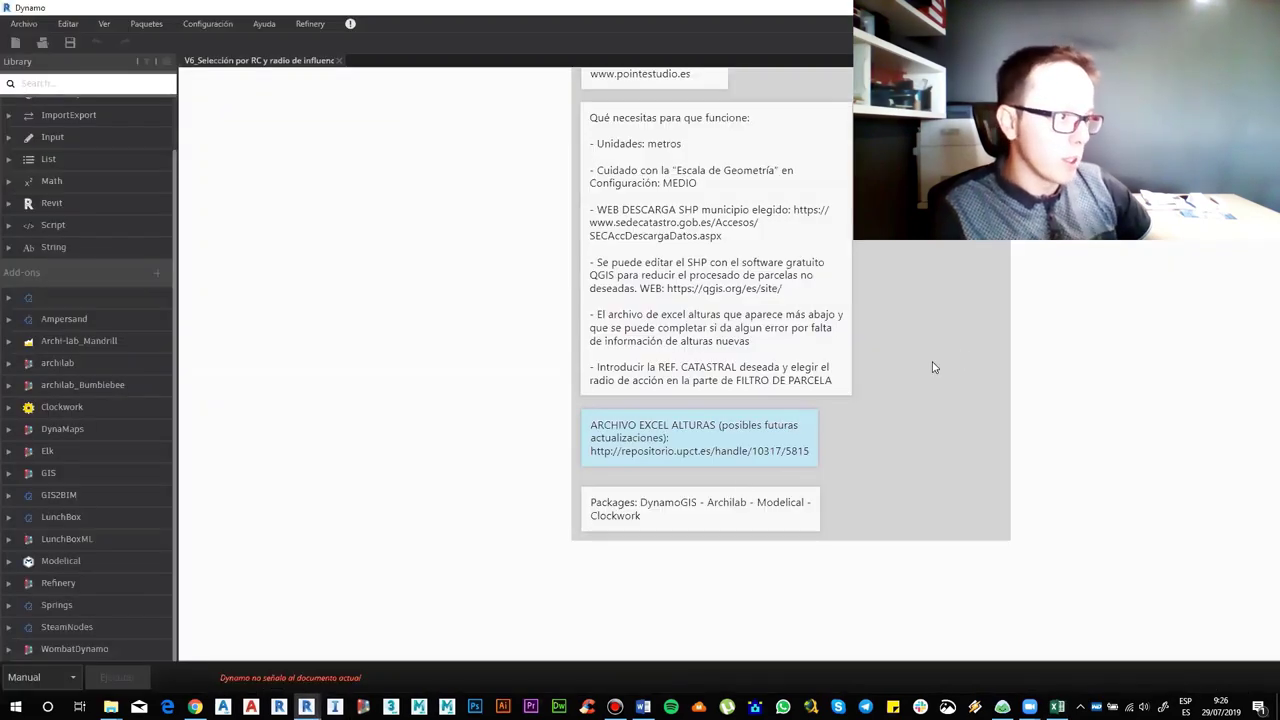
- Zoom and pan across the Dynamo graph from the SHP loading group to the Excel height-import group
scroll(765, 380, up, 3)
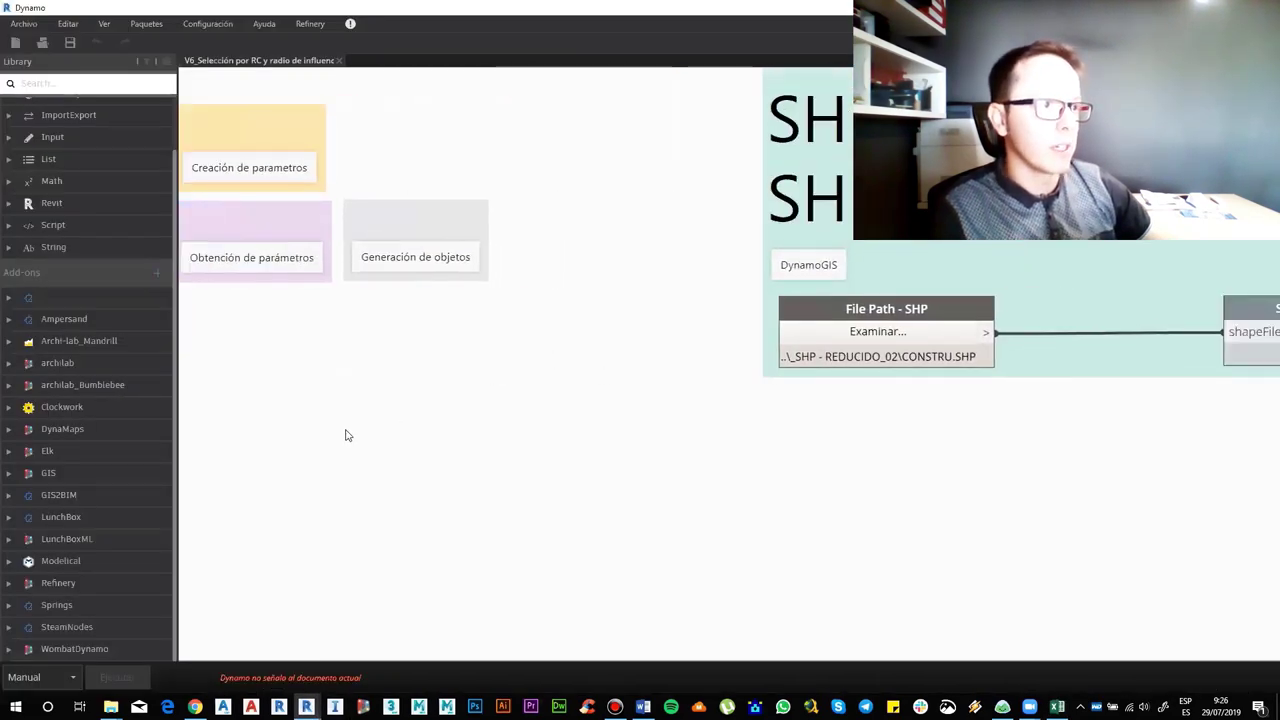
scroll(506, 400, down, 1)
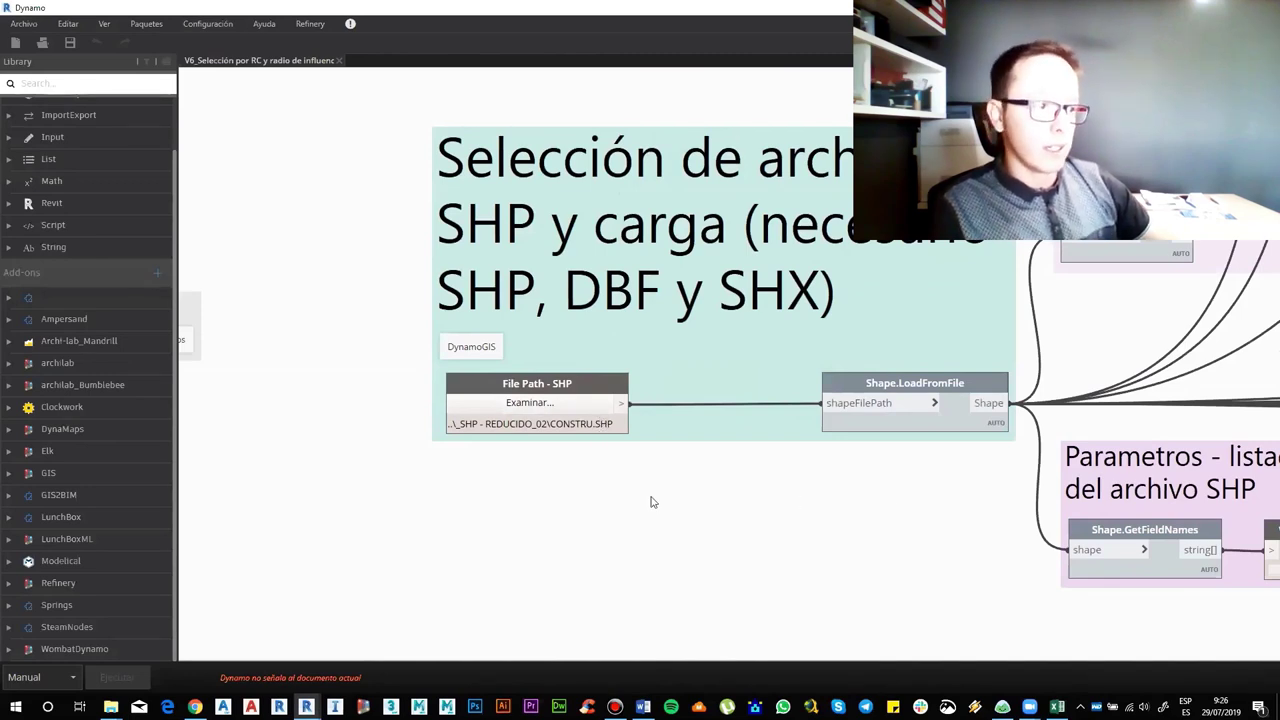
scroll(637, 480, right, 5)
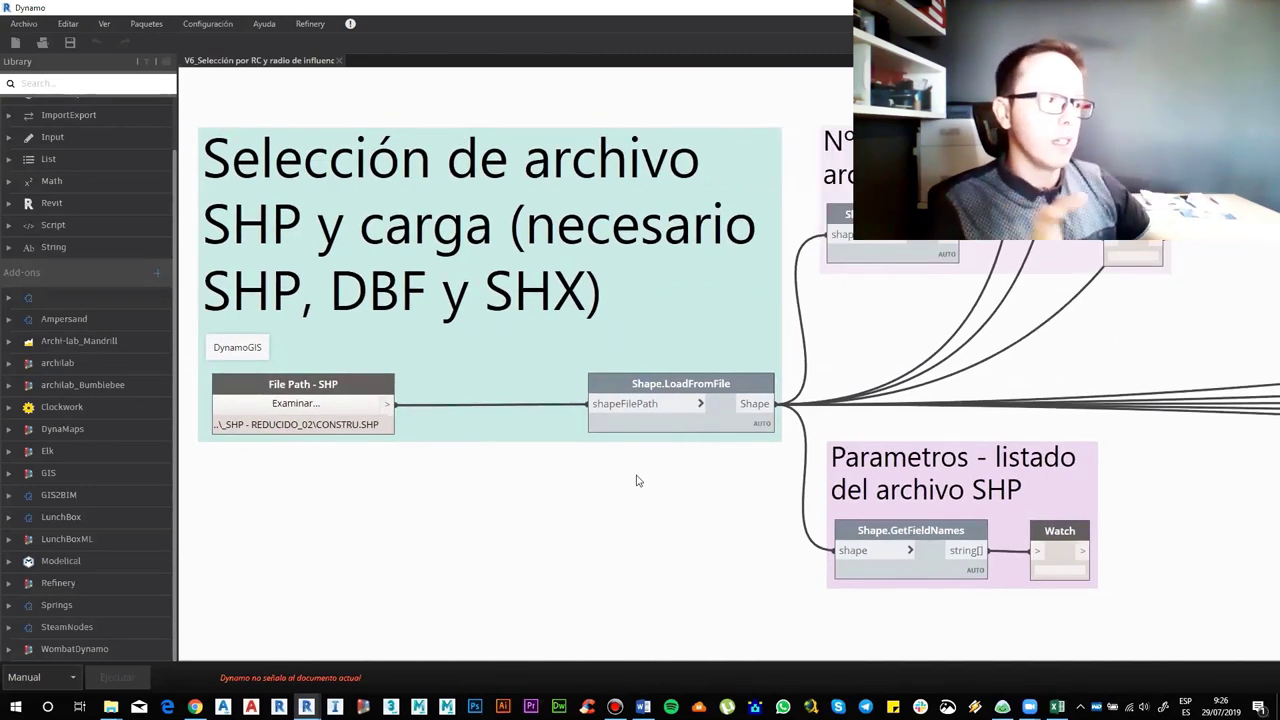
scroll(637, 477, down, 3)
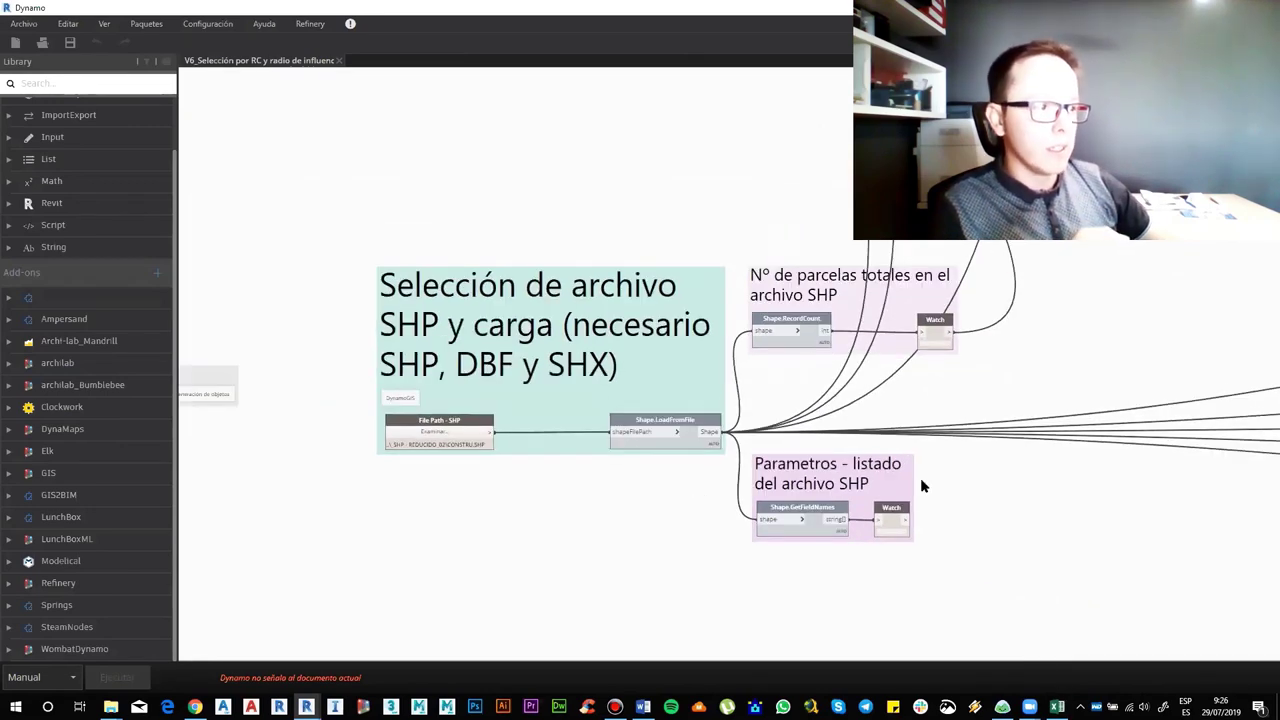
scroll(928, 470, down, 2)
scroll(1100, 460, down, 2)
scroll(1259, 453, right, 5)
scroll(734, 340, right, 1)
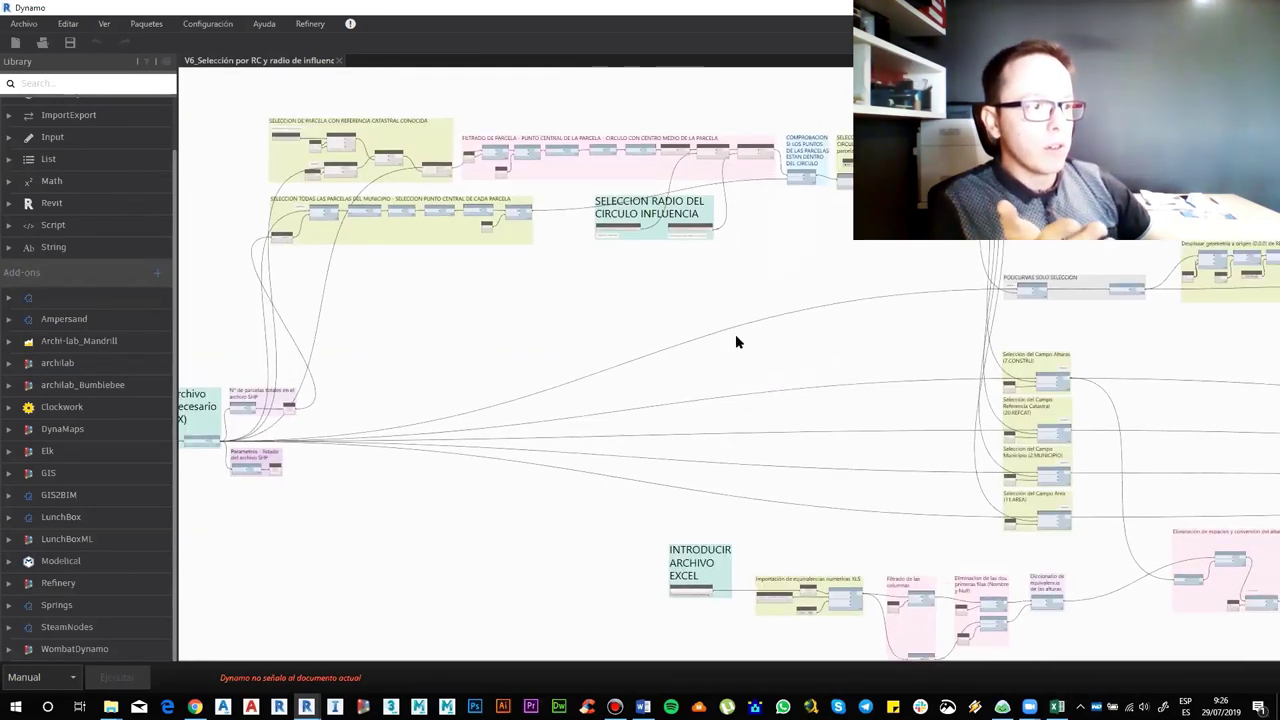
scroll(774, 289, right, 2)
scroll(774, 289, down, 1)
scroll(828, 404, right, 3)
scroll(828, 404, down, 1)
scroll(828, 404, right, 3)
scroll(828, 404, down, 1)
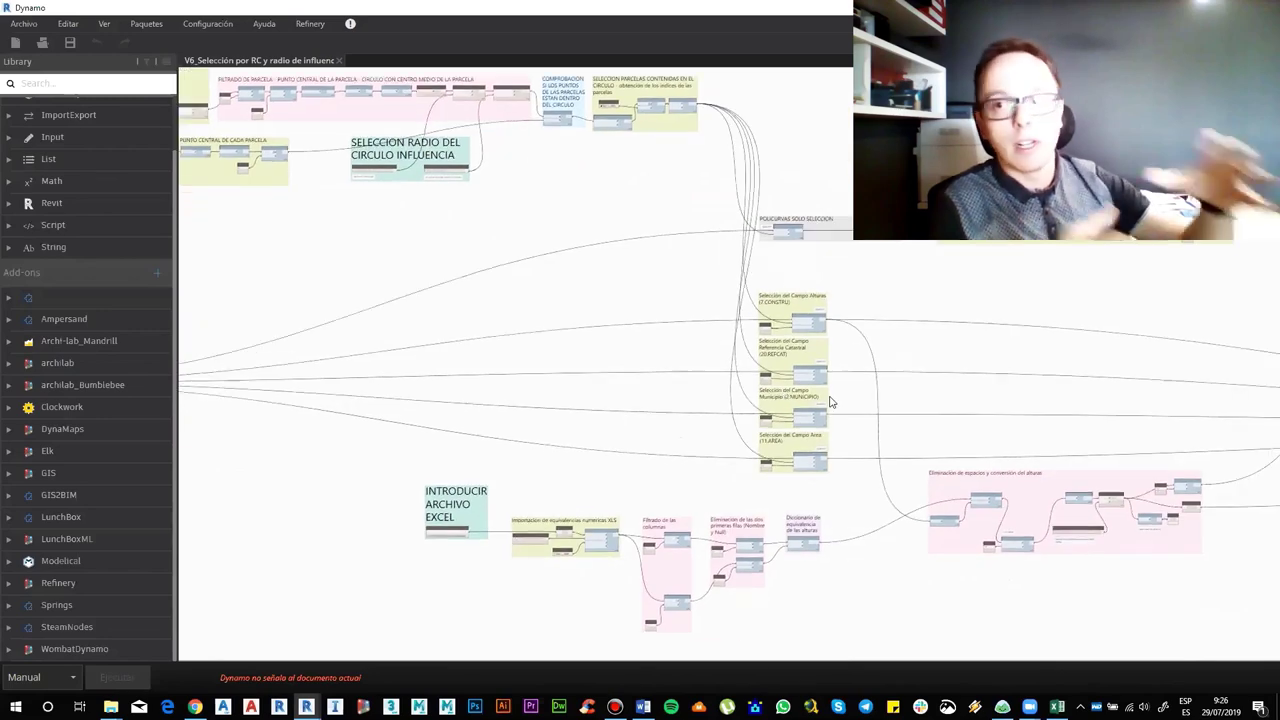
scroll(828, 404, right, 1)
scroll(829, 403, right, 2)
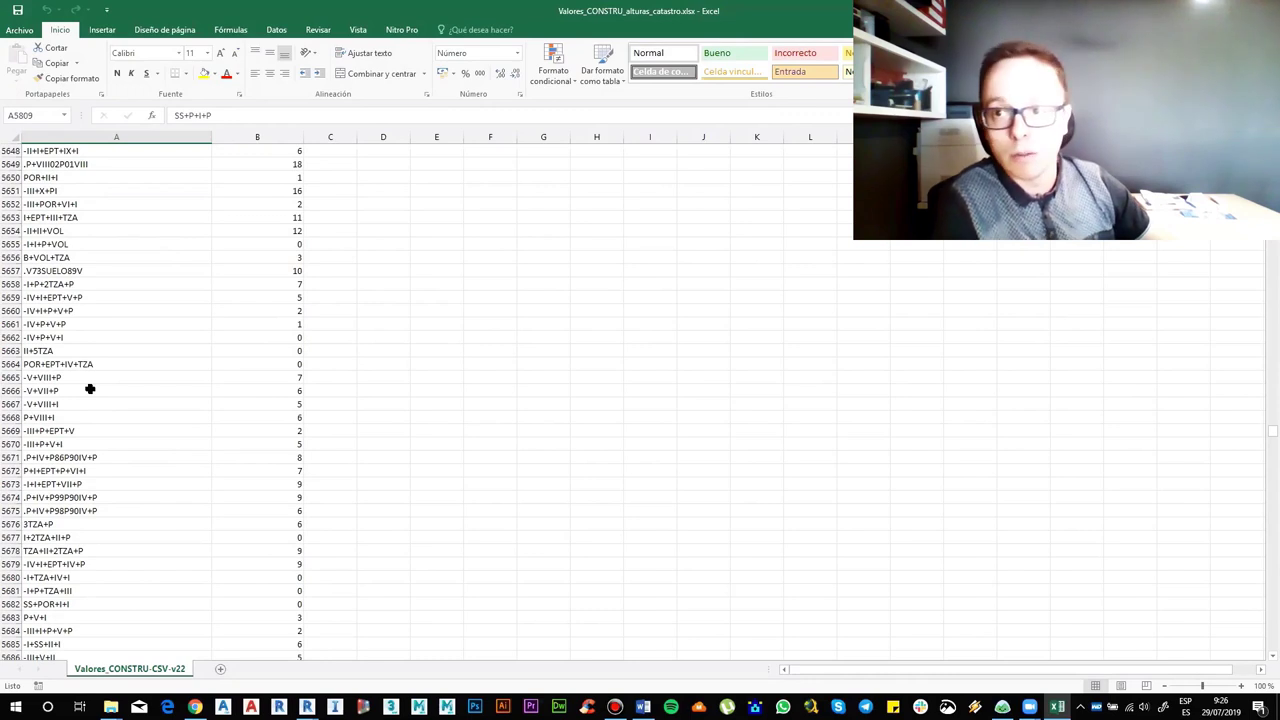
- Scroll down and back up through the Excel height values around rows 5620–5700
scroll(89, 369, down, 5)
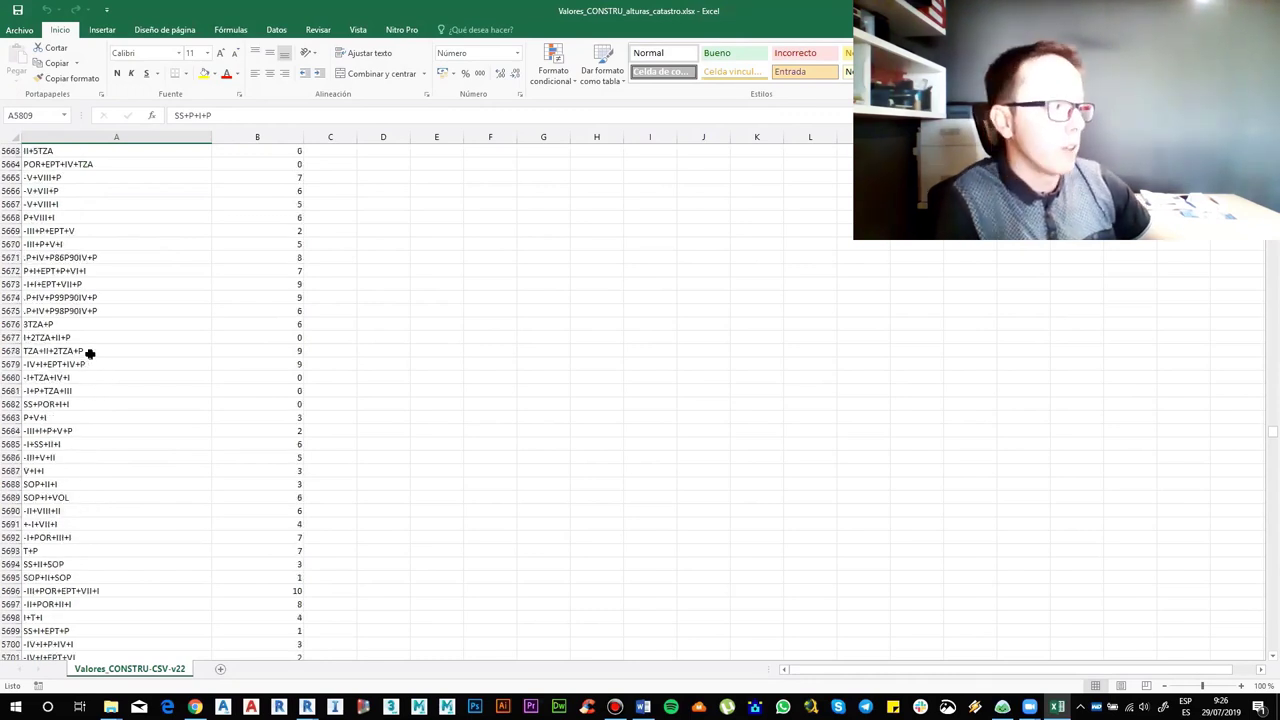
scroll(89, 360, down, 5)
scroll(90, 351, up, 5)
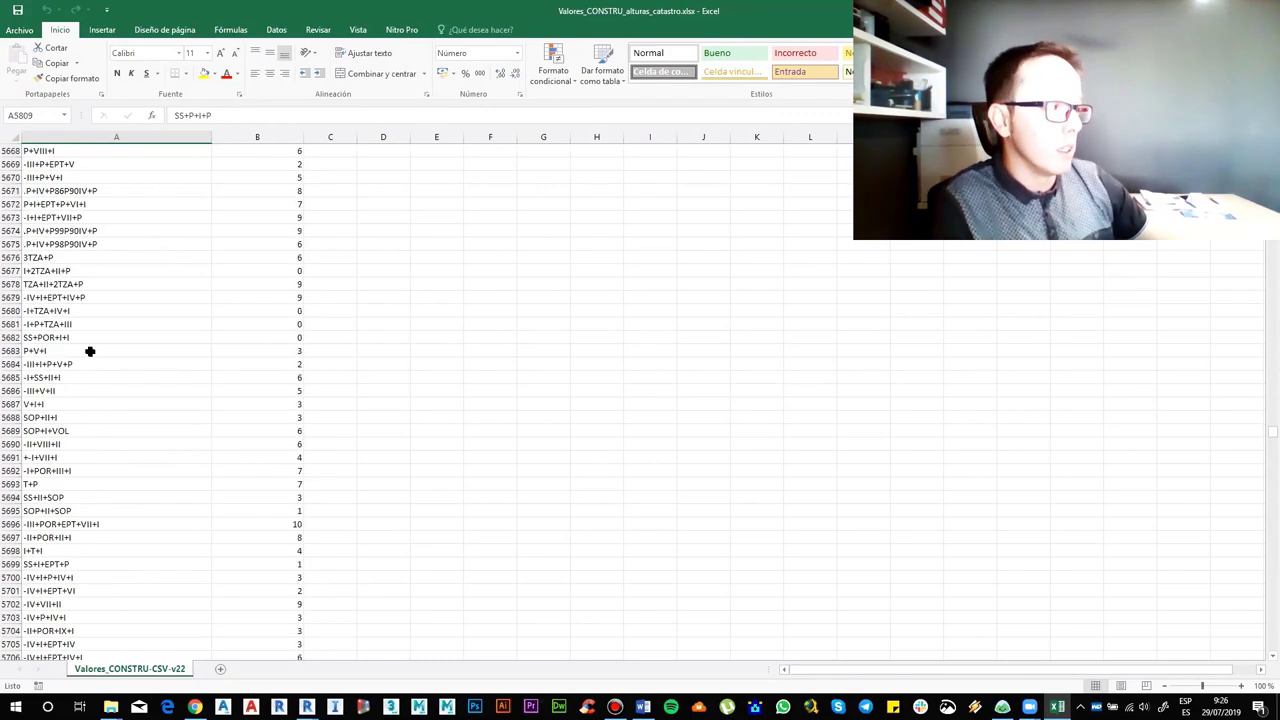
scroll(90, 351, up, 5)
scroll(90, 351, up, 5)
scroll(91, 351, up, 5)
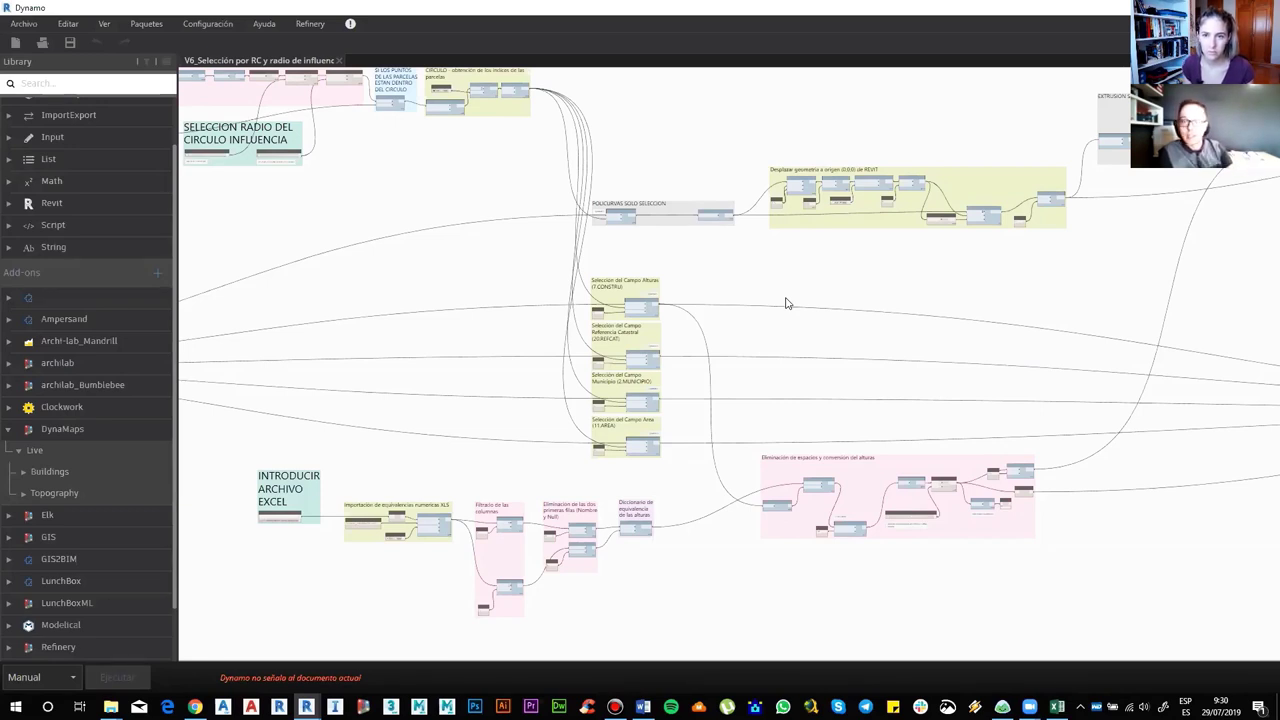
- After glancing at the Revit city model, close the Dynamo graph editor and answer its save prompt
key(alt+Tab)
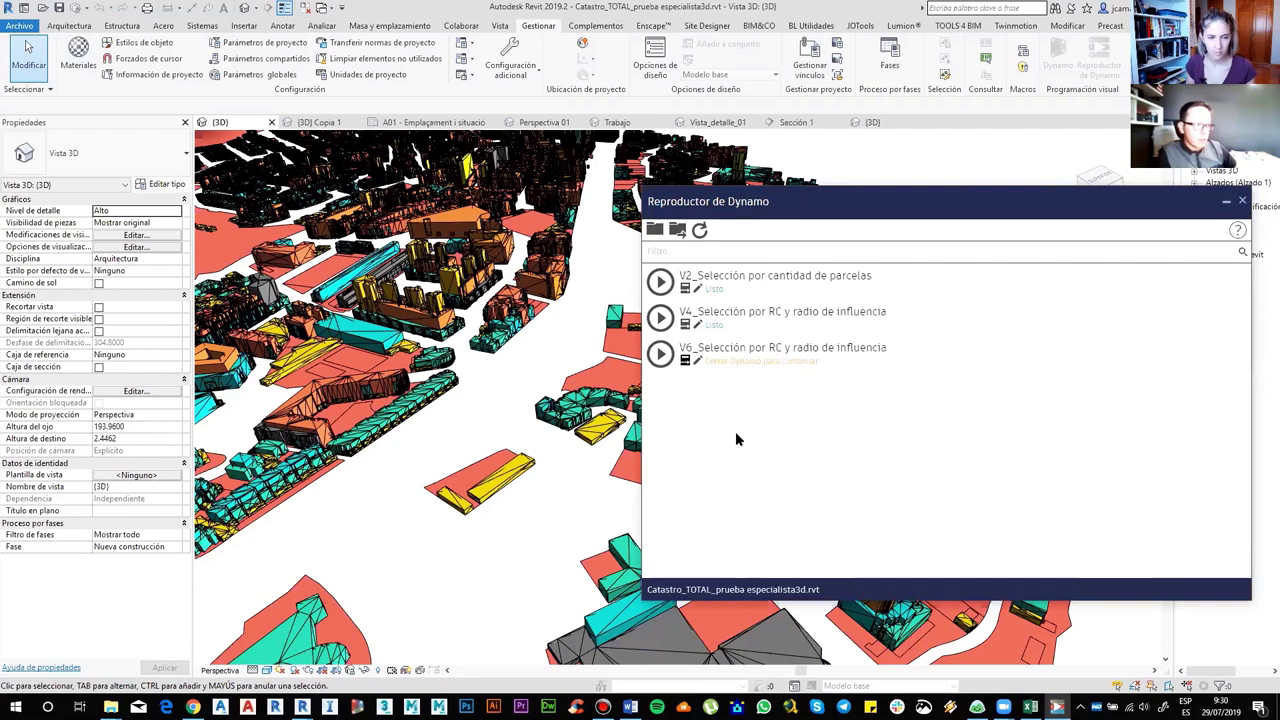
key(alt+Tab)
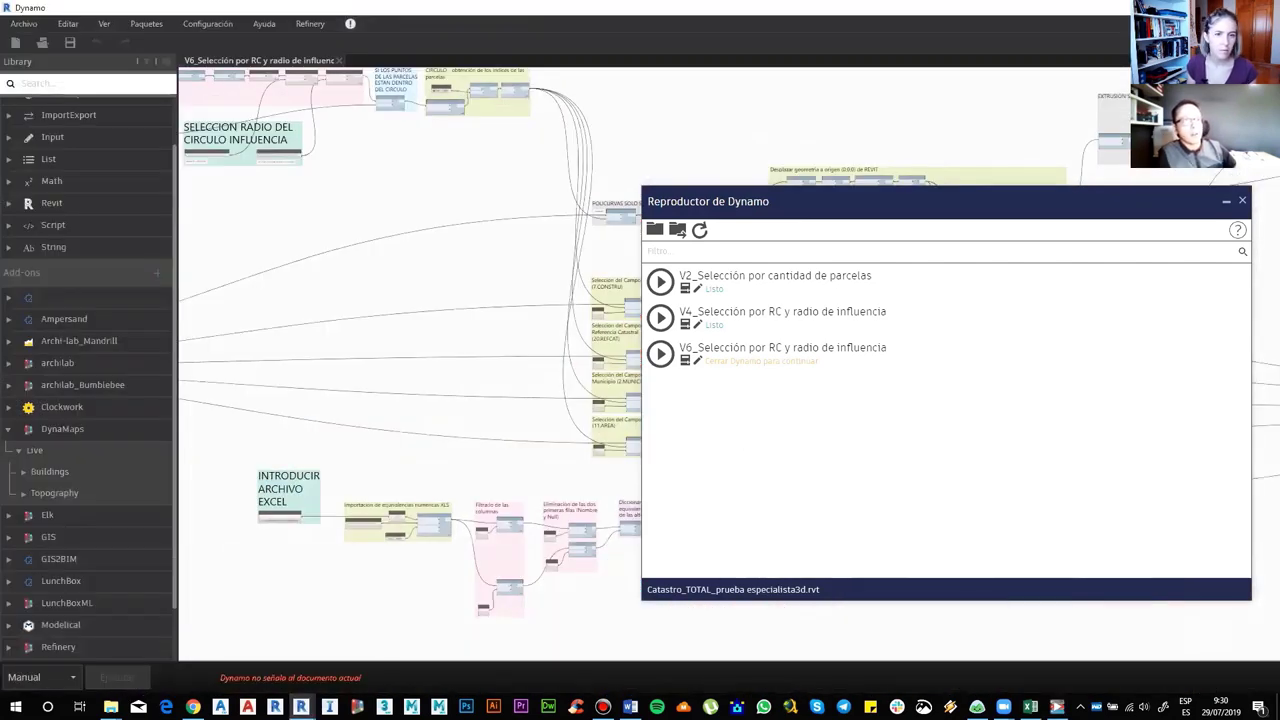
click(660, 353)
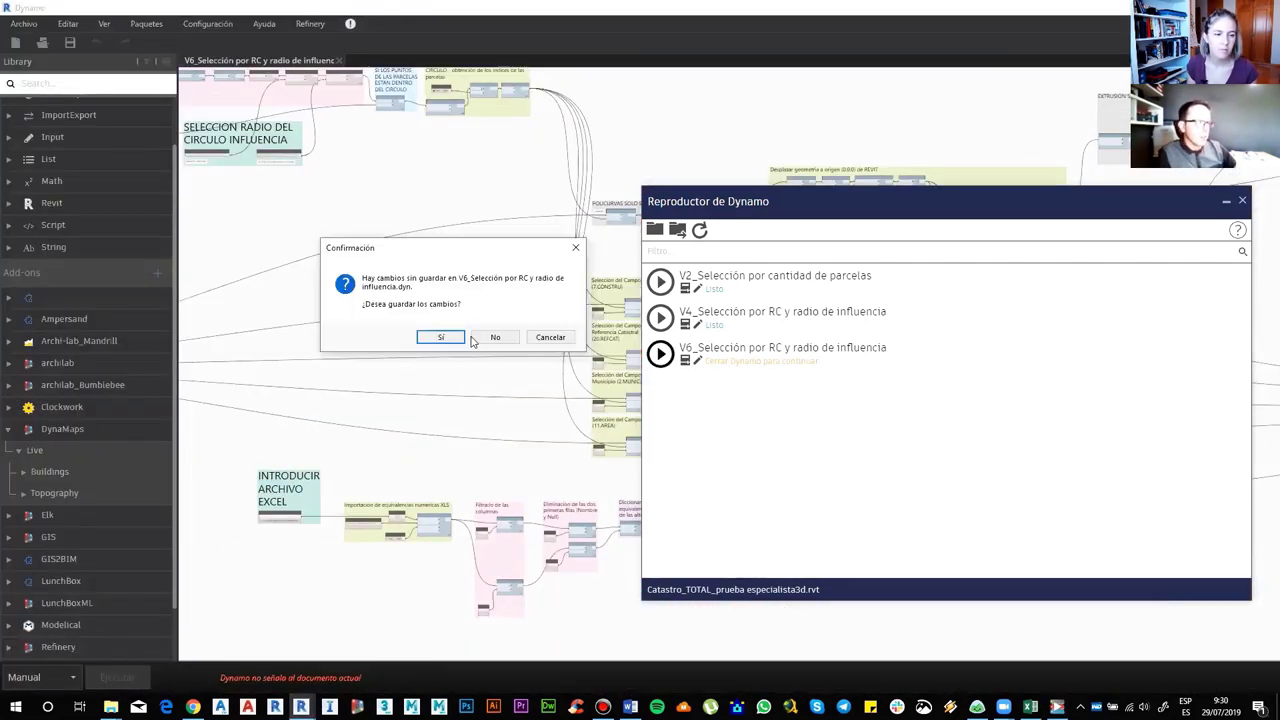
click(492, 338)
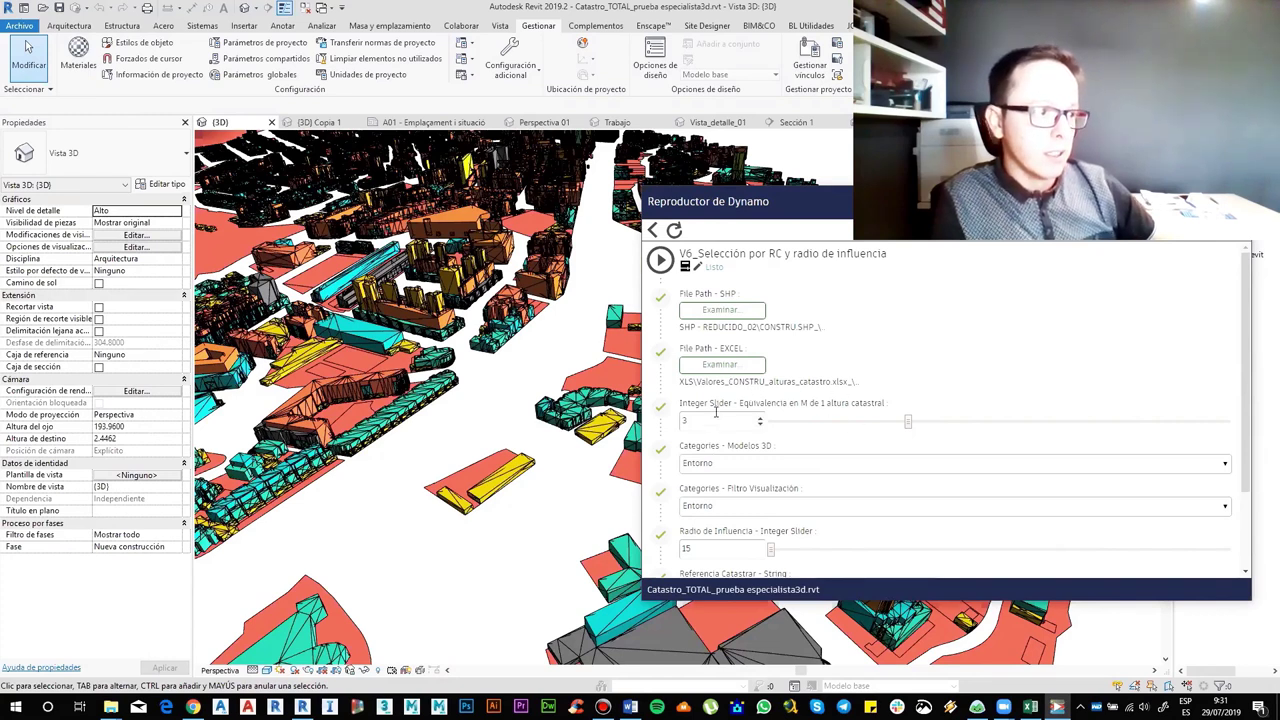
mouse_move(720, 422)
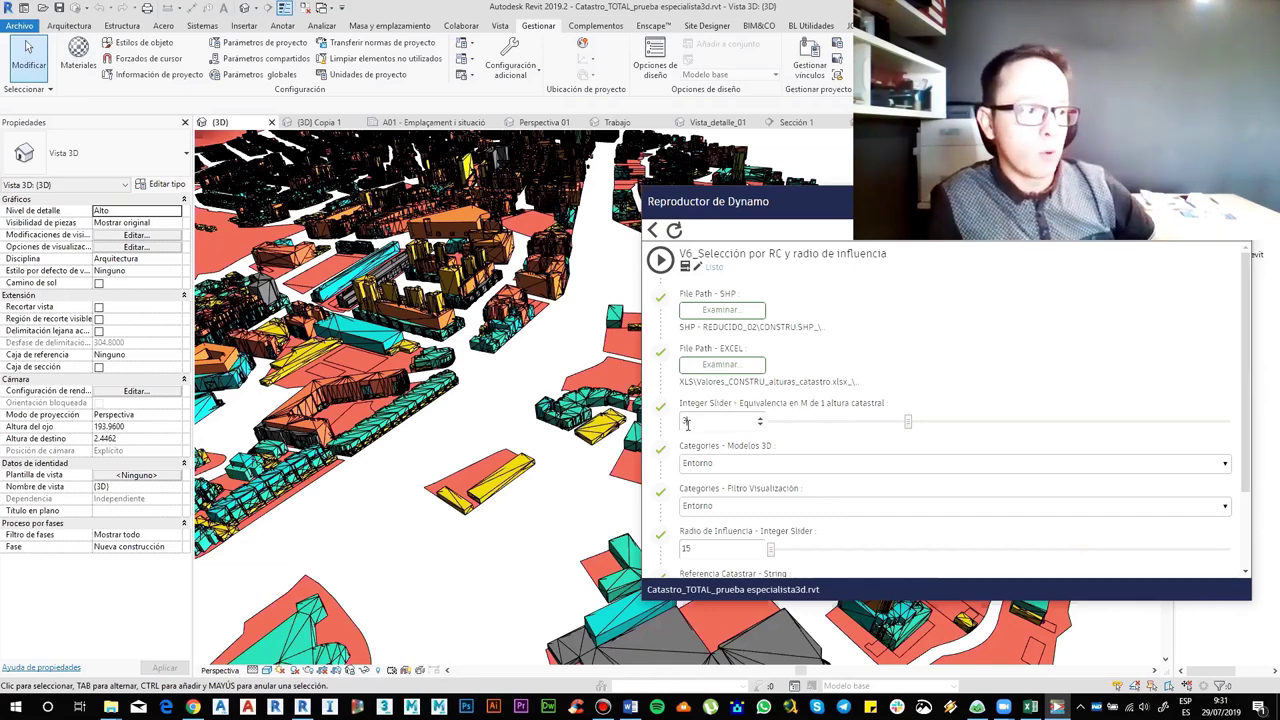
- In Dynamo Player, keep Entorno as the category, set radius to 184, then select the reference and material fields
scroll(700, 420, down, 2)
click(767, 362)
click(768, 363)
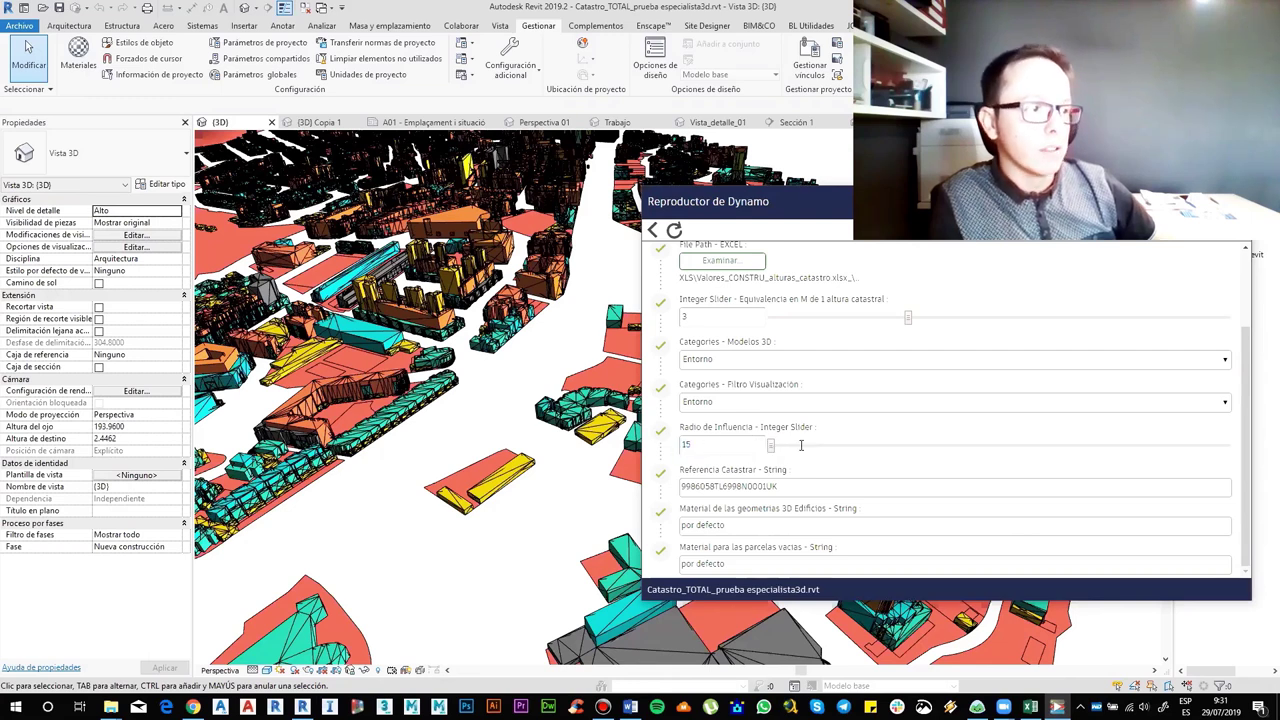
mouse_move(774, 447)
mouse_down()
mouse_move(1035, 448)
mouse_move(857, 452)
mouse_up()
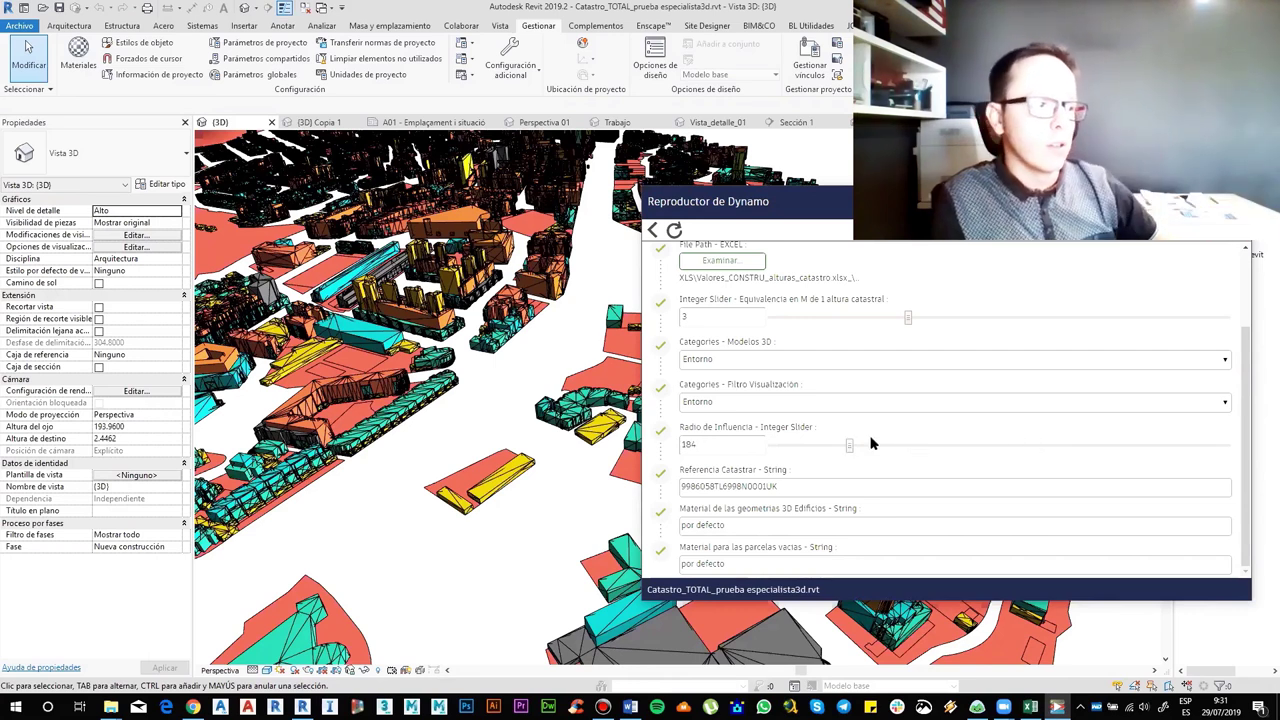
click(798, 484)
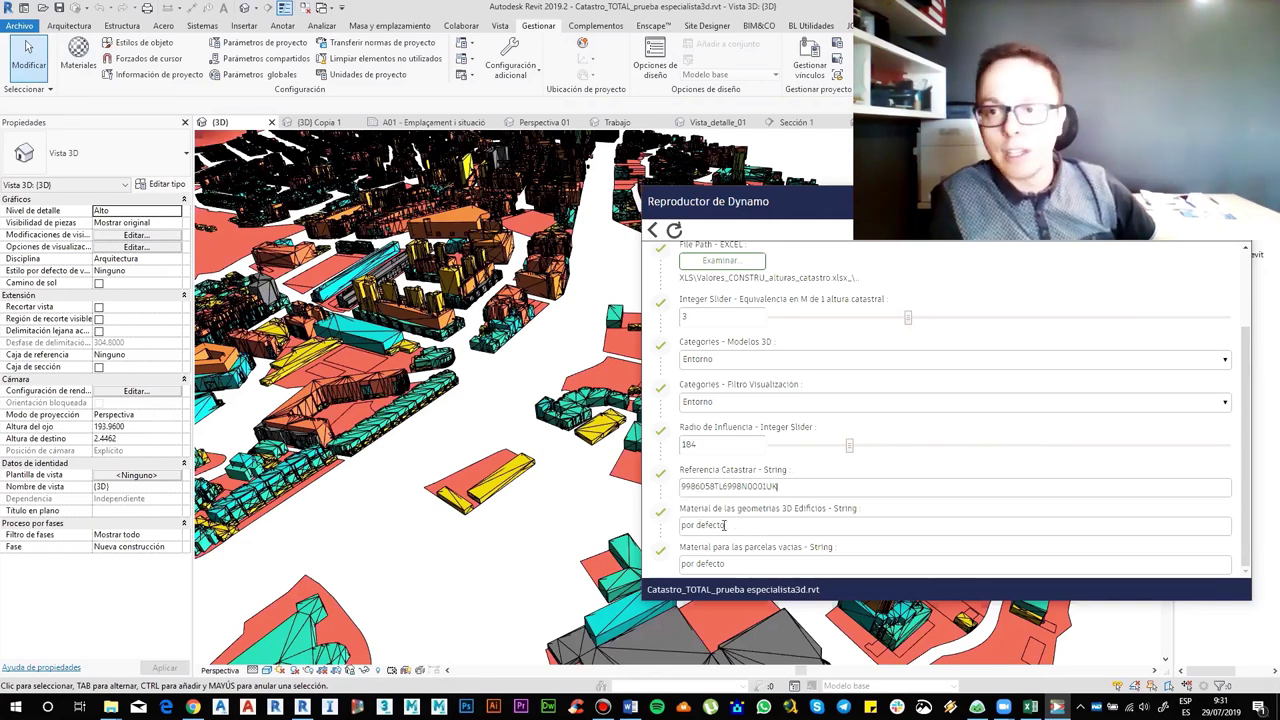
click(727, 527)
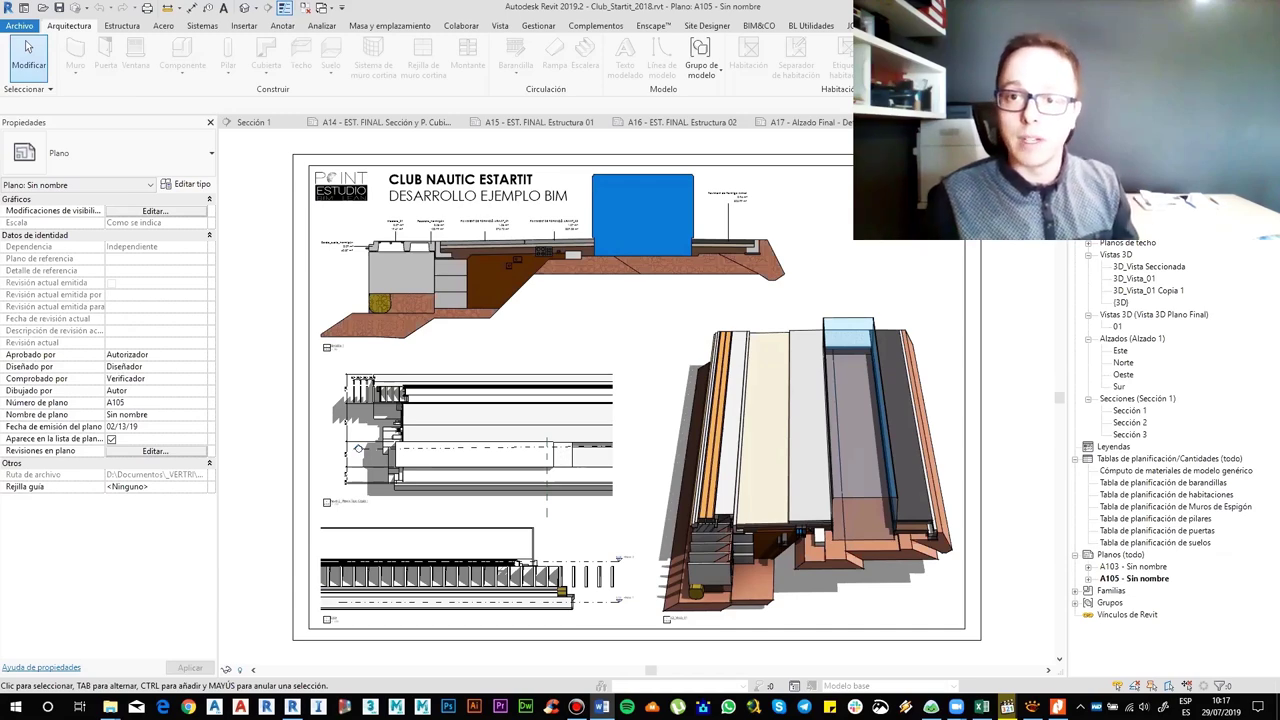
- Switch to sheet A14 EST. FINAL. Sección y P. Cubiertas of the lift refurbishment project
click(385, 121)
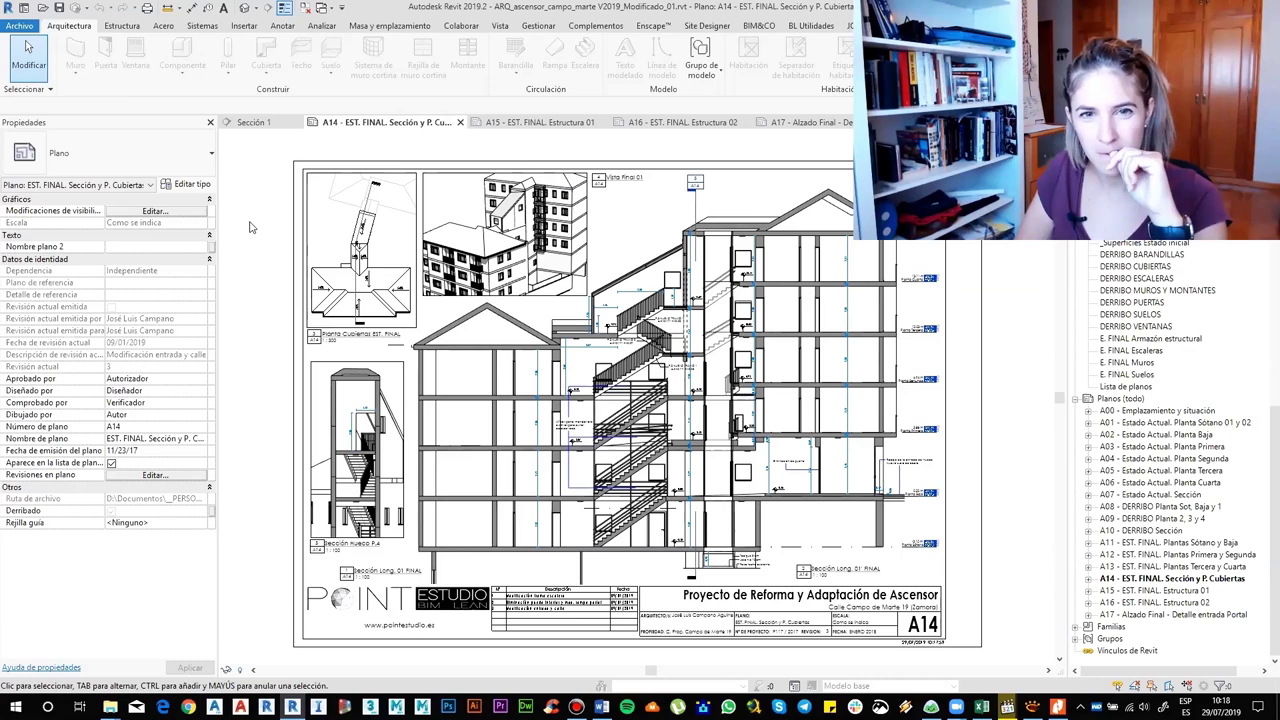
- Open sheet A15 EST. FINAL. Estructura 01 and study its stair and Estructura metálica cubierta details
click(561, 123)
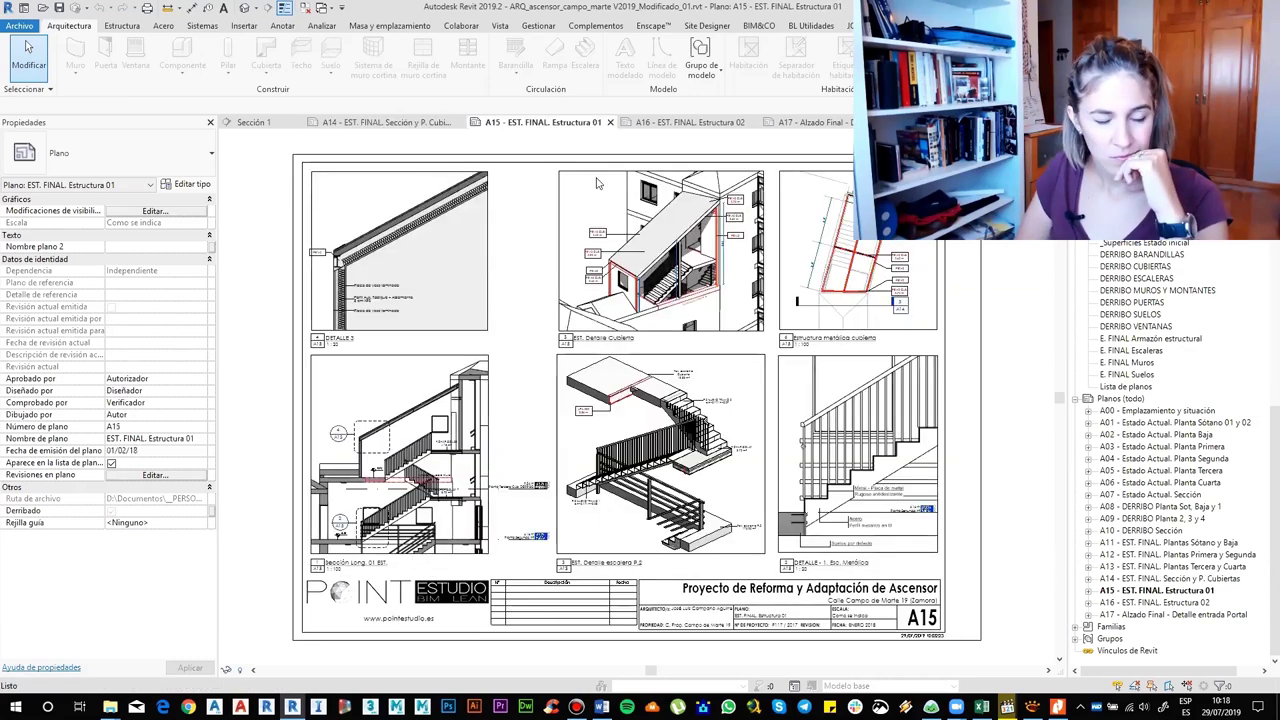
scroll(400, 450, up, 2)
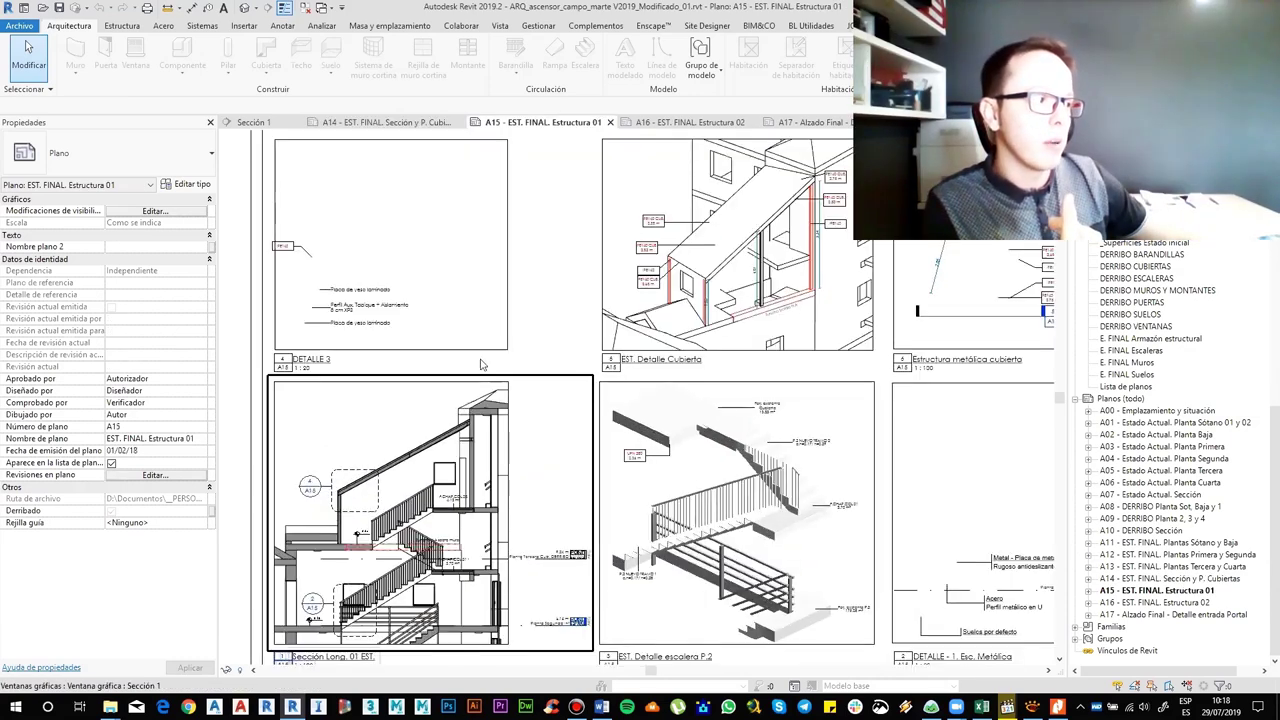
scroll(400, 450, down, 1)
scroll(620, 560, up, 1)
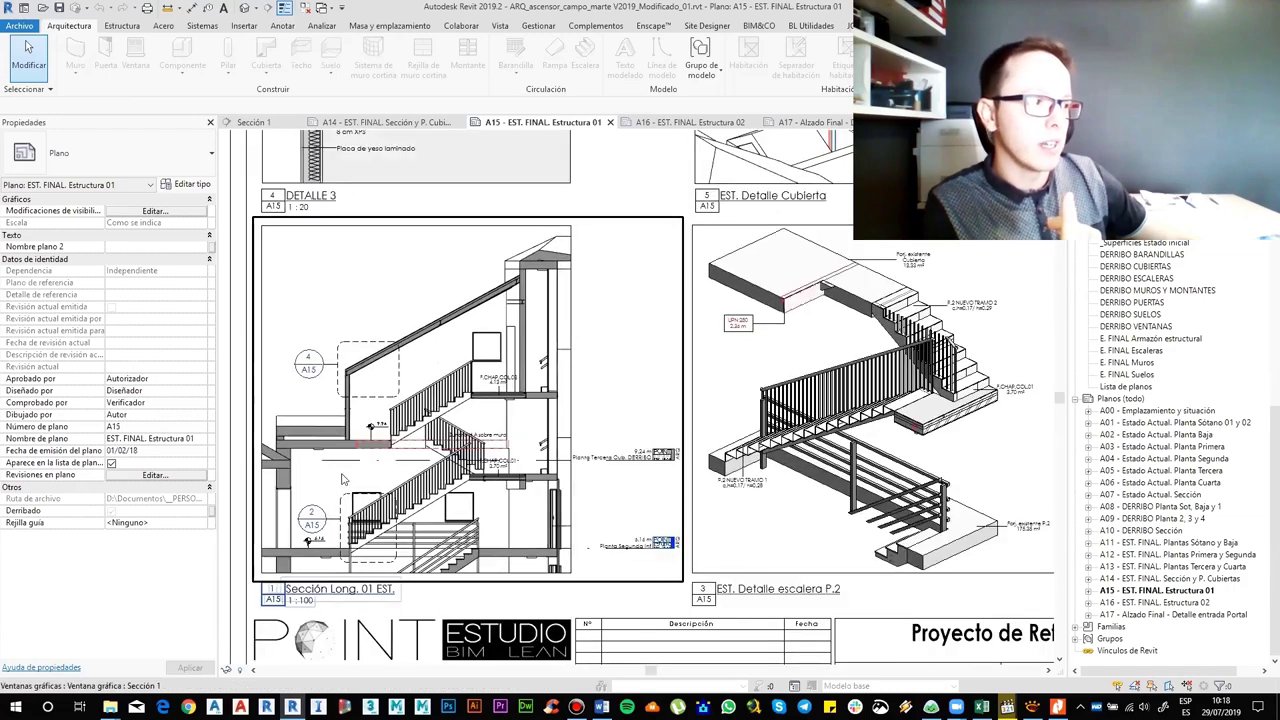
mouse_move(620, 560)
middle_down()
mouse_move(591, 502)
mouse_move(306, 522)
middle_up()
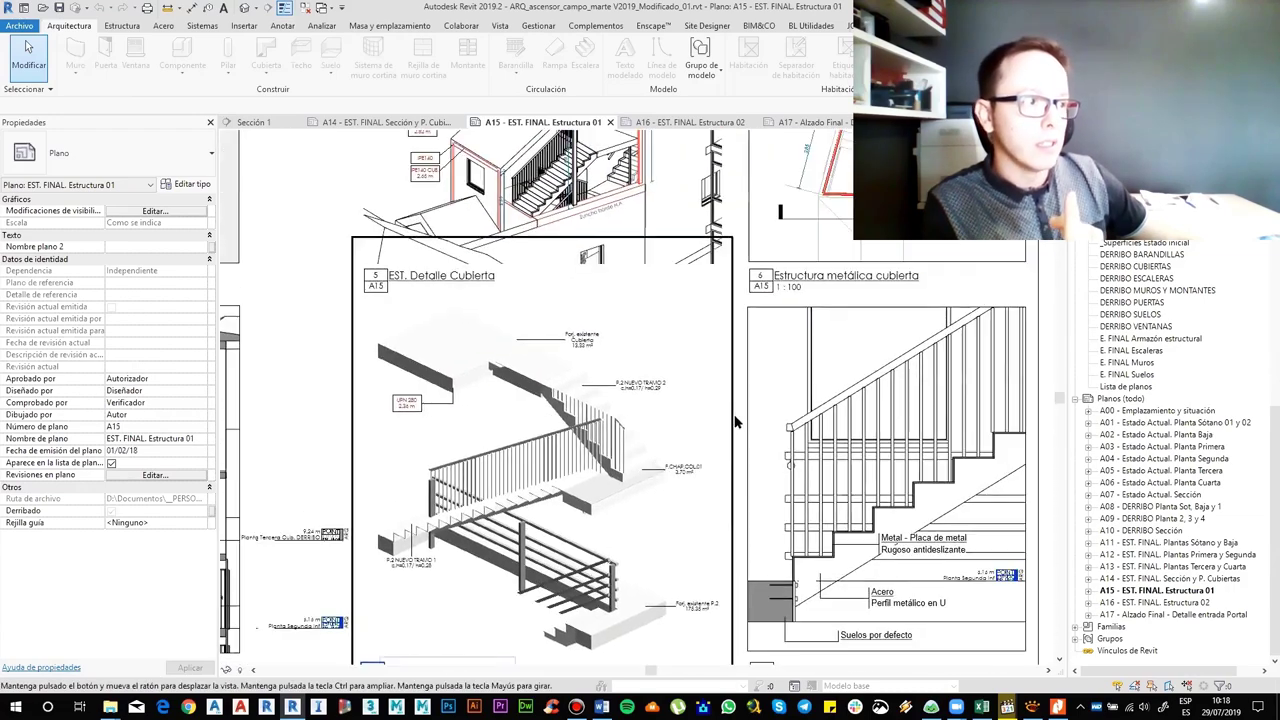
mouse_move(603, 359)
middle_down()
mouse_move(663, 416)
mouse_move(660, 600)
middle_up()
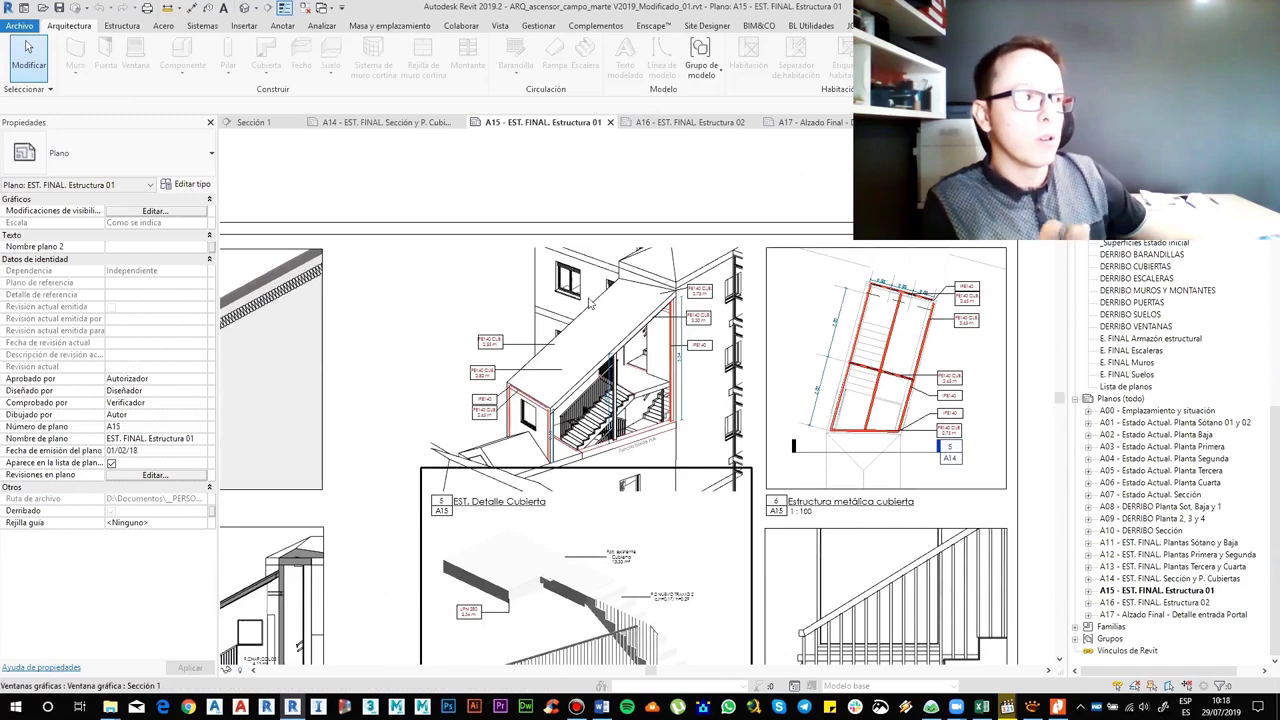
- On sheet A16 EST. FINAL. Estructura 02, inspect the Sección Long. and Planta Sótano EST. viewports
click(654, 122)
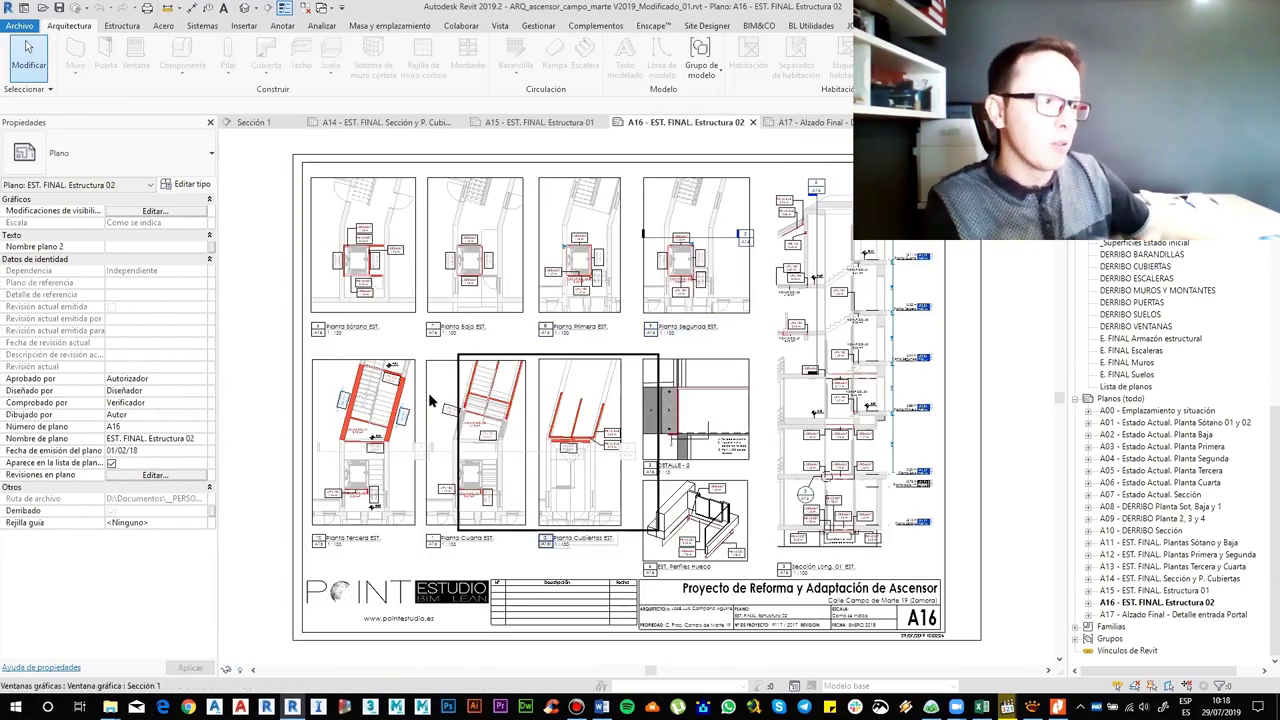
scroll(428, 410, up, 2)
scroll(519, 428, up, 1)
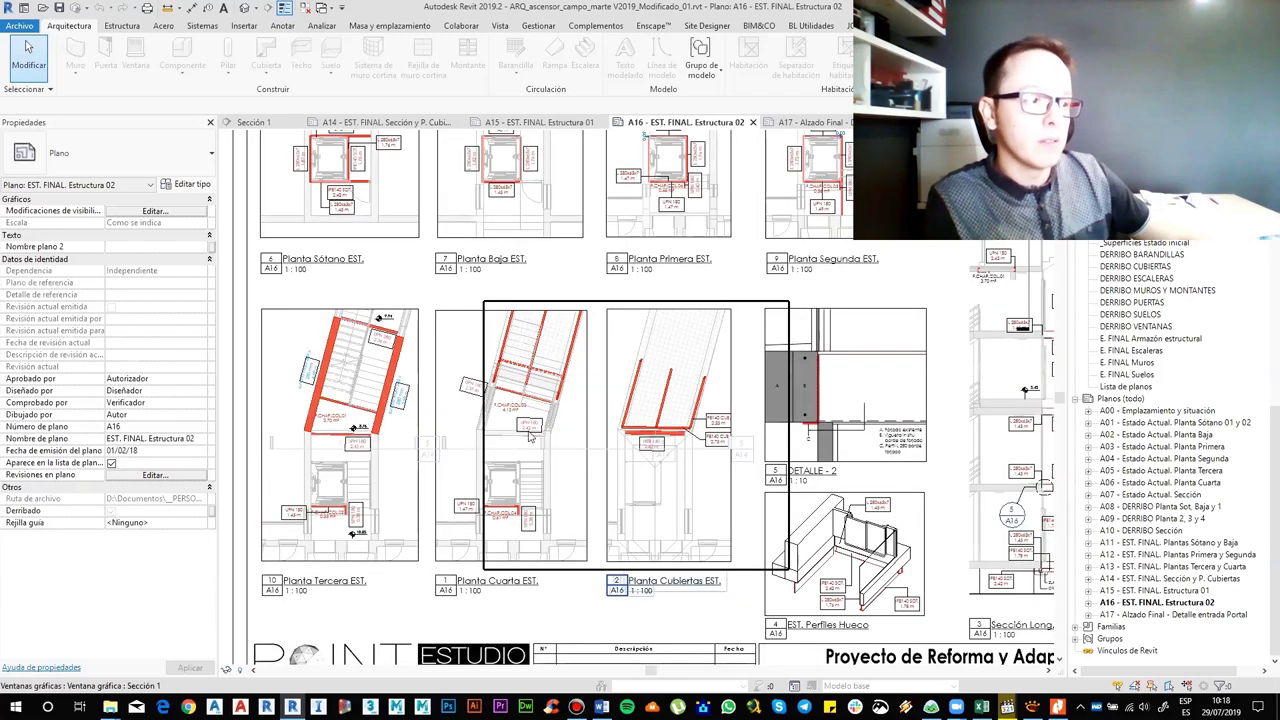
mouse_move(838, 381)
middle_down()
mouse_move(605, 387)
mouse_move(588, 430)
middle_up()
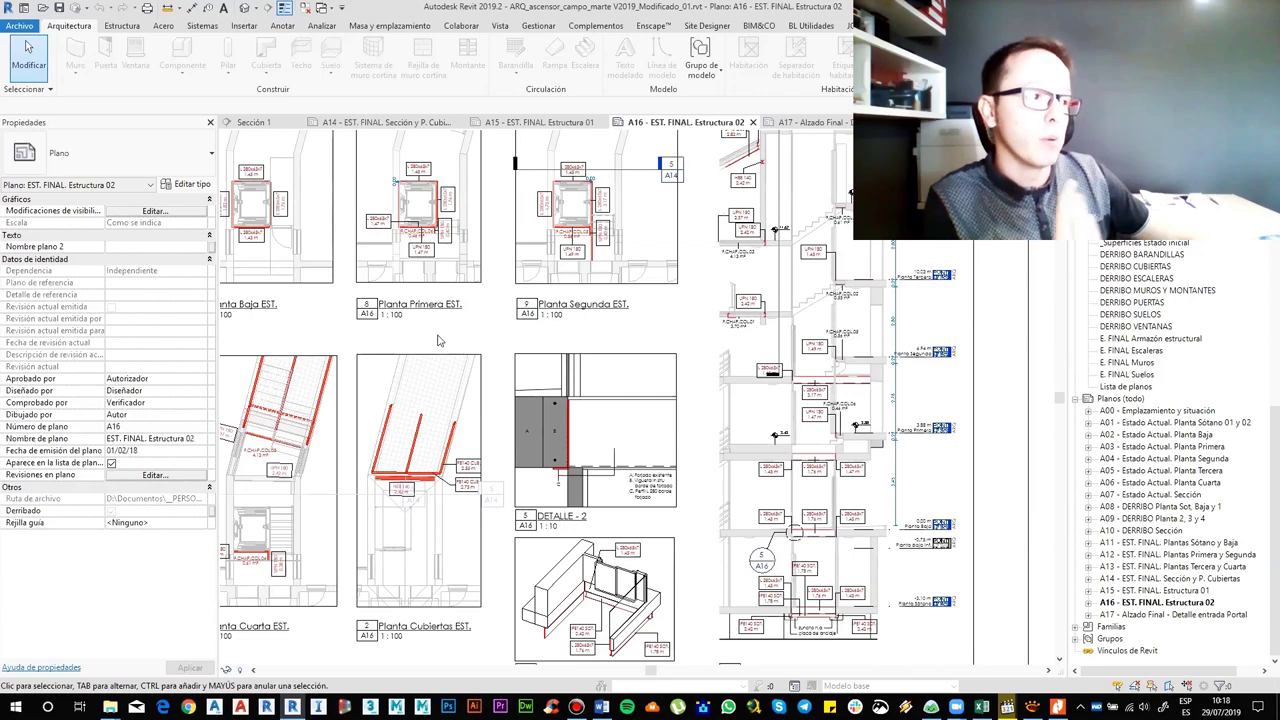
middle_drag(446, 332, 547, 390)
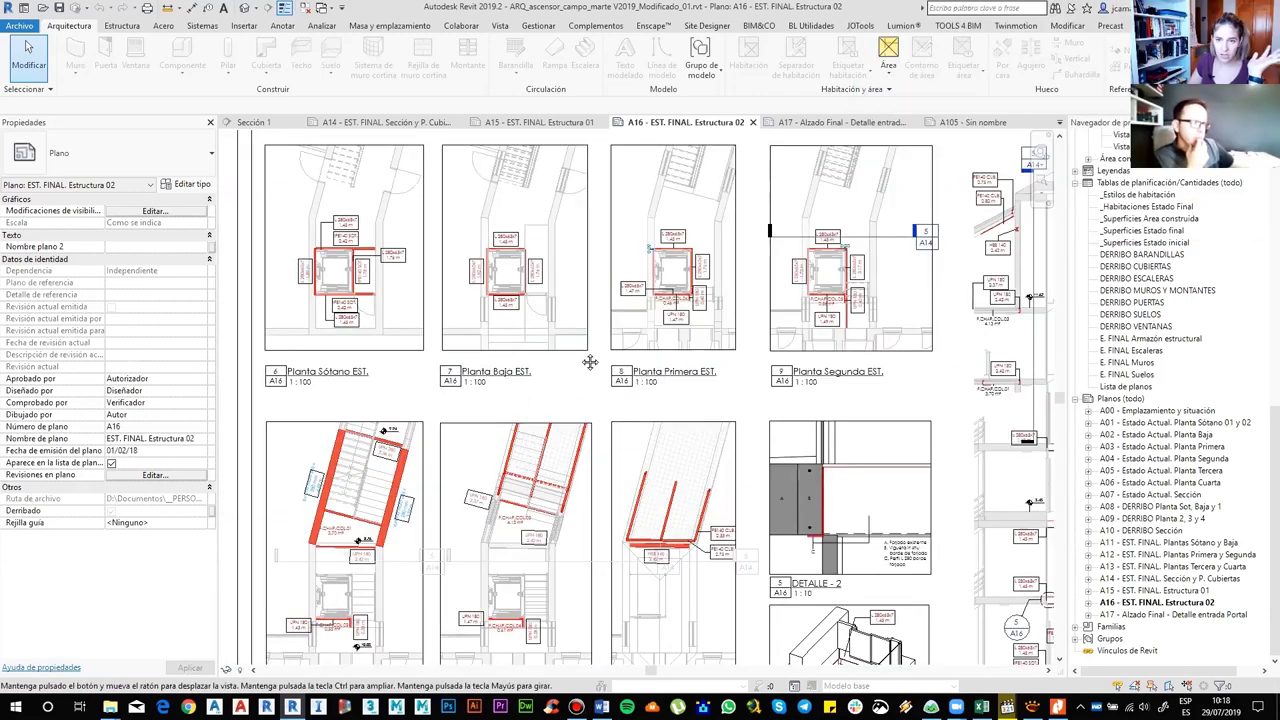
middle_drag(520, 399, 667, 328)
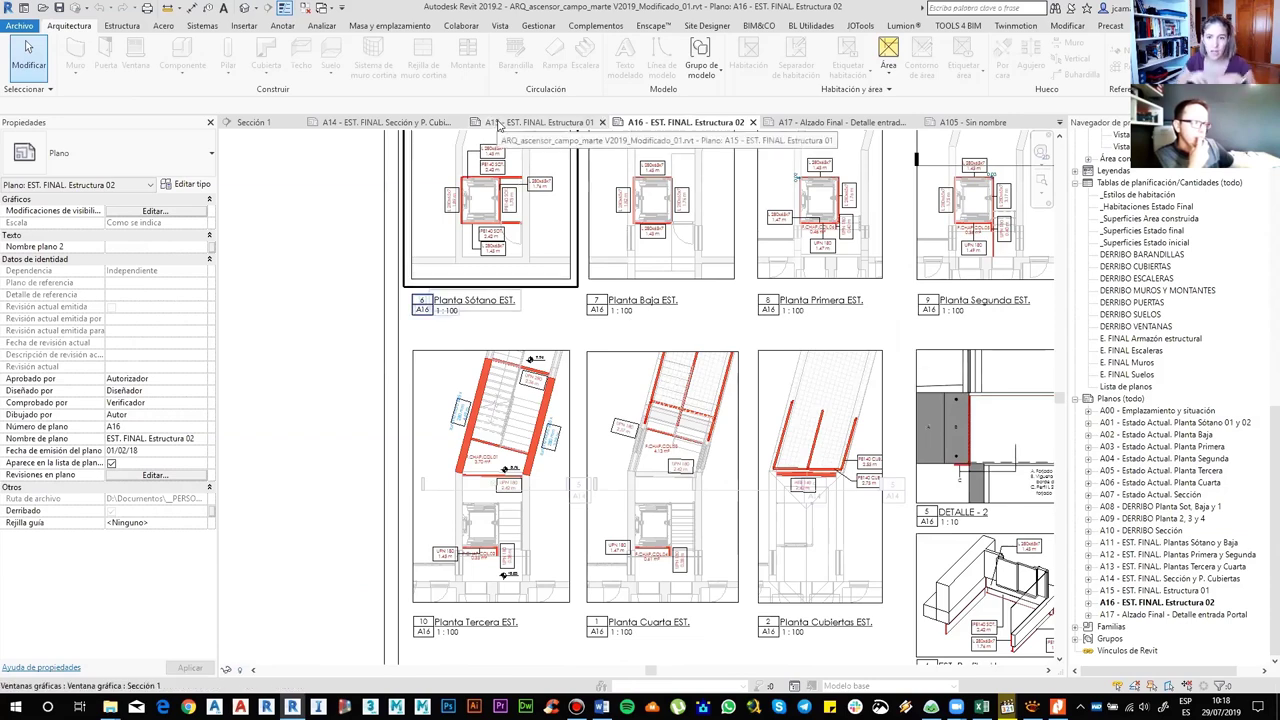
- Return to sheet A15 and fit the whole sheet in the view with ZF
click(535, 122)
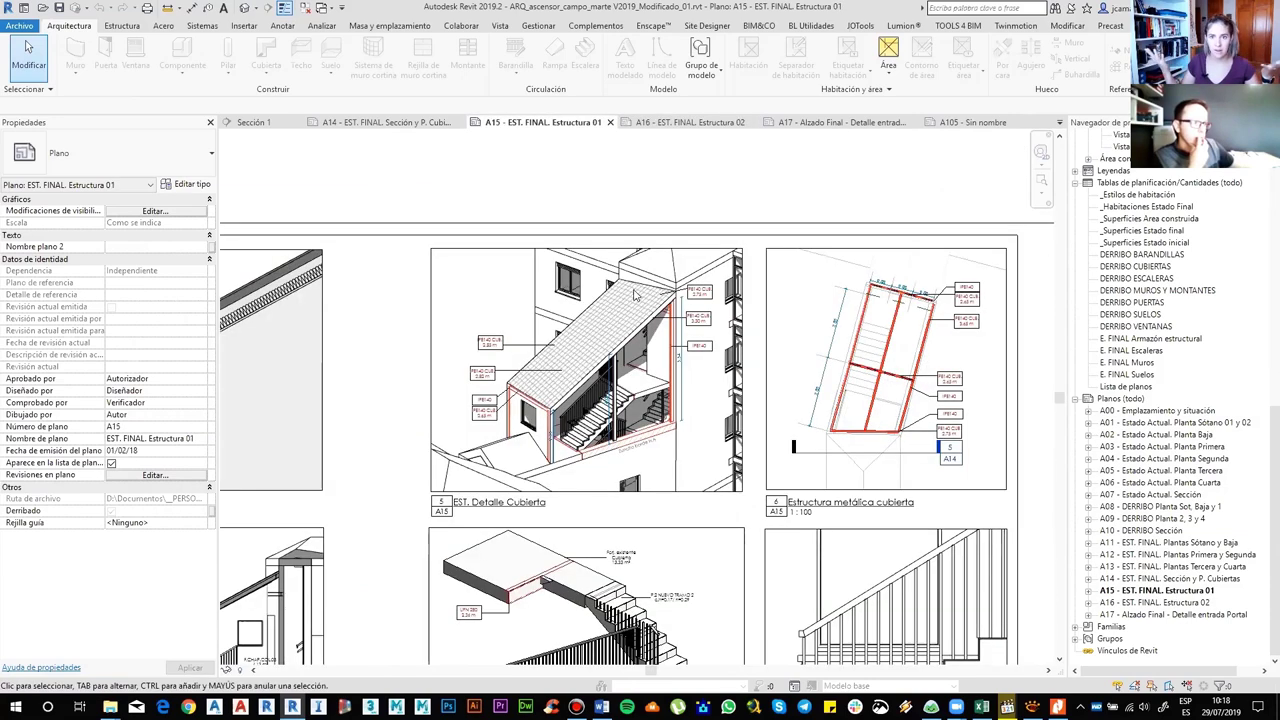
scroll(775, 303, up, 2)
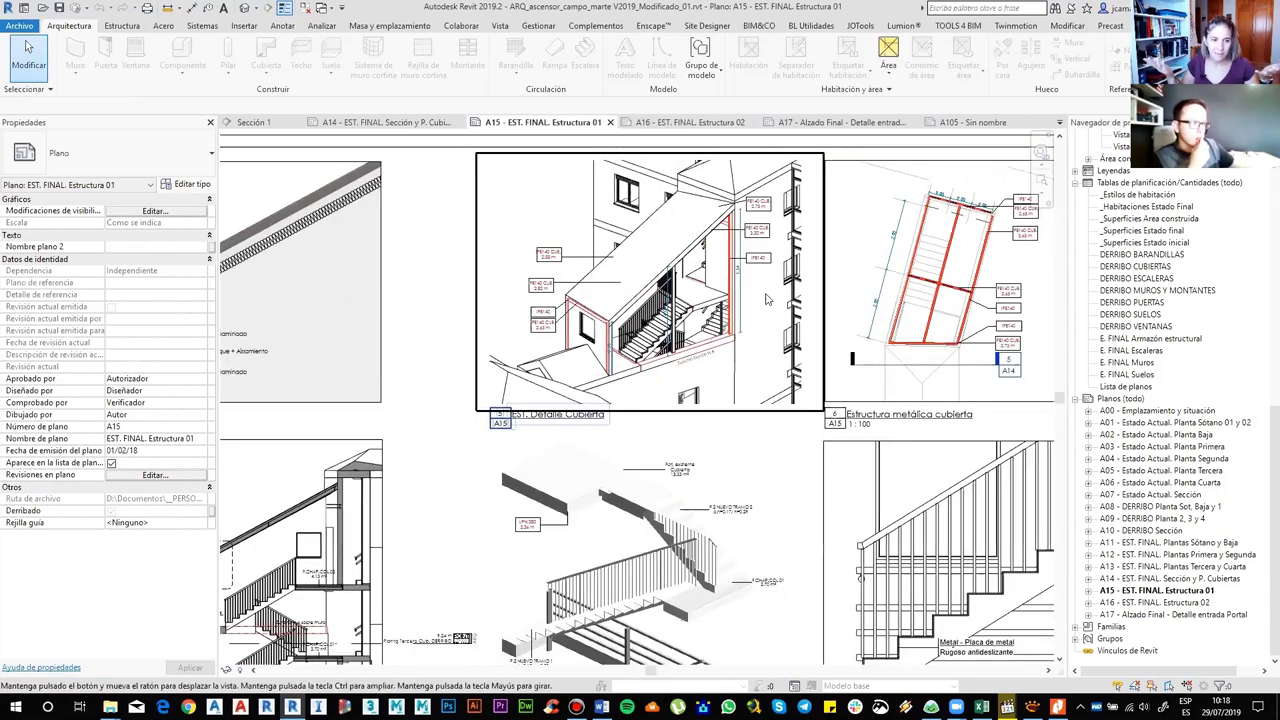
scroll(608, 236, up, 1)
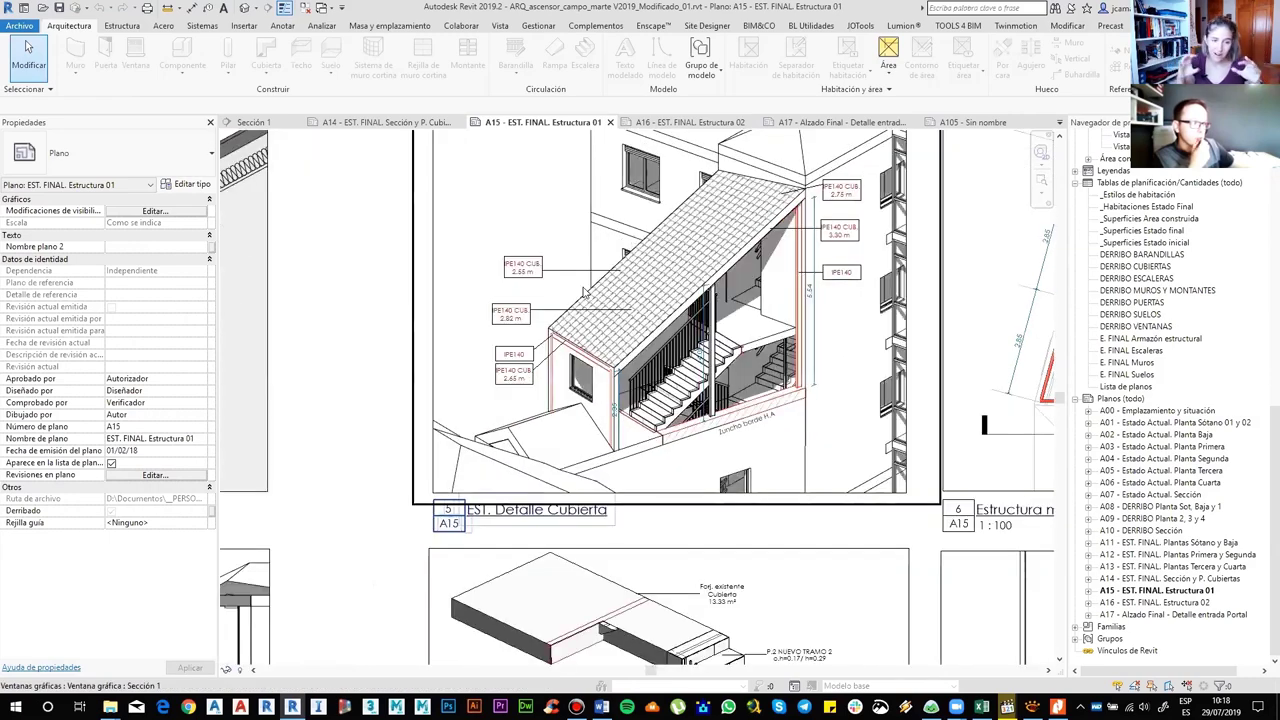
scroll(572, 294, down, 4)
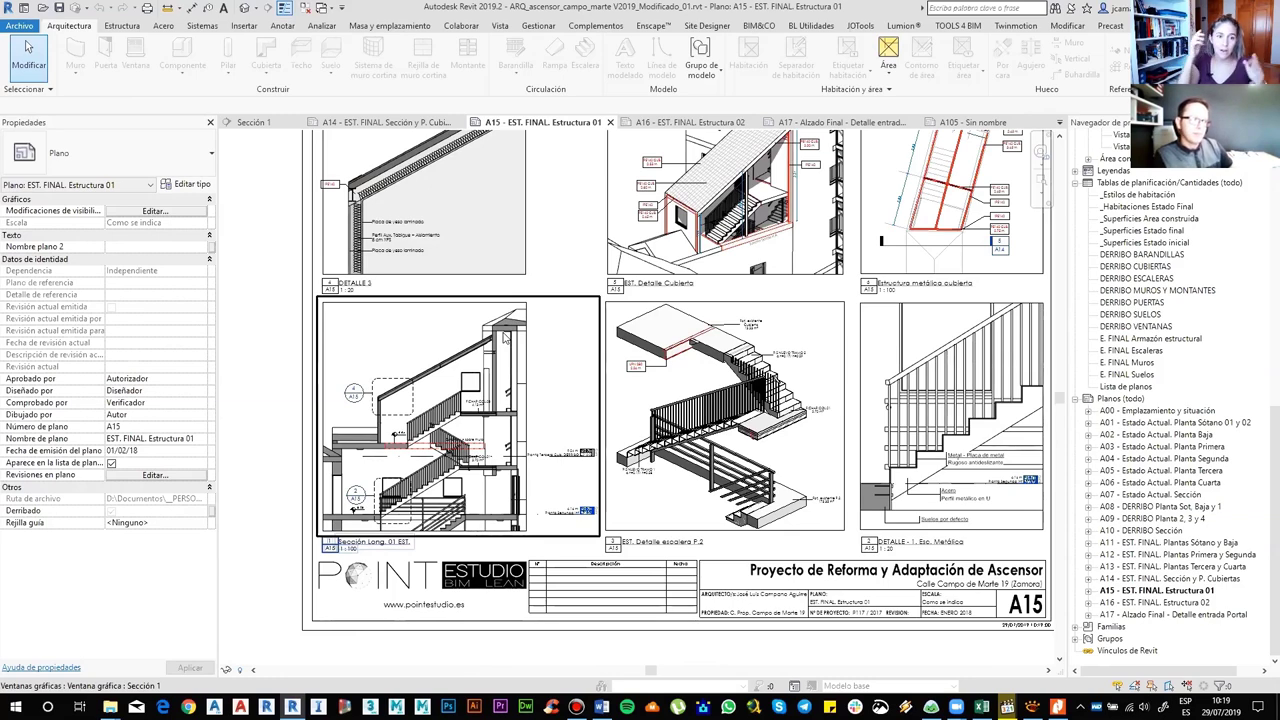
scroll(545, 363, down, 1)
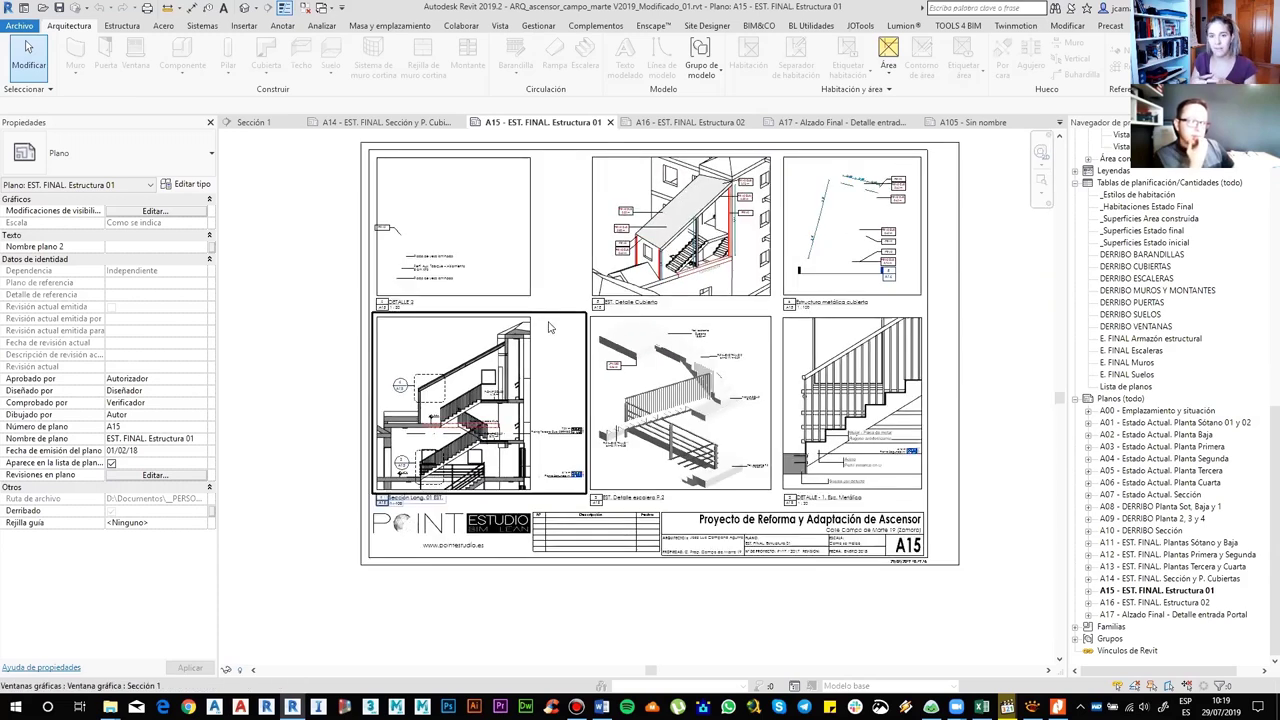
key(z)
key(f)
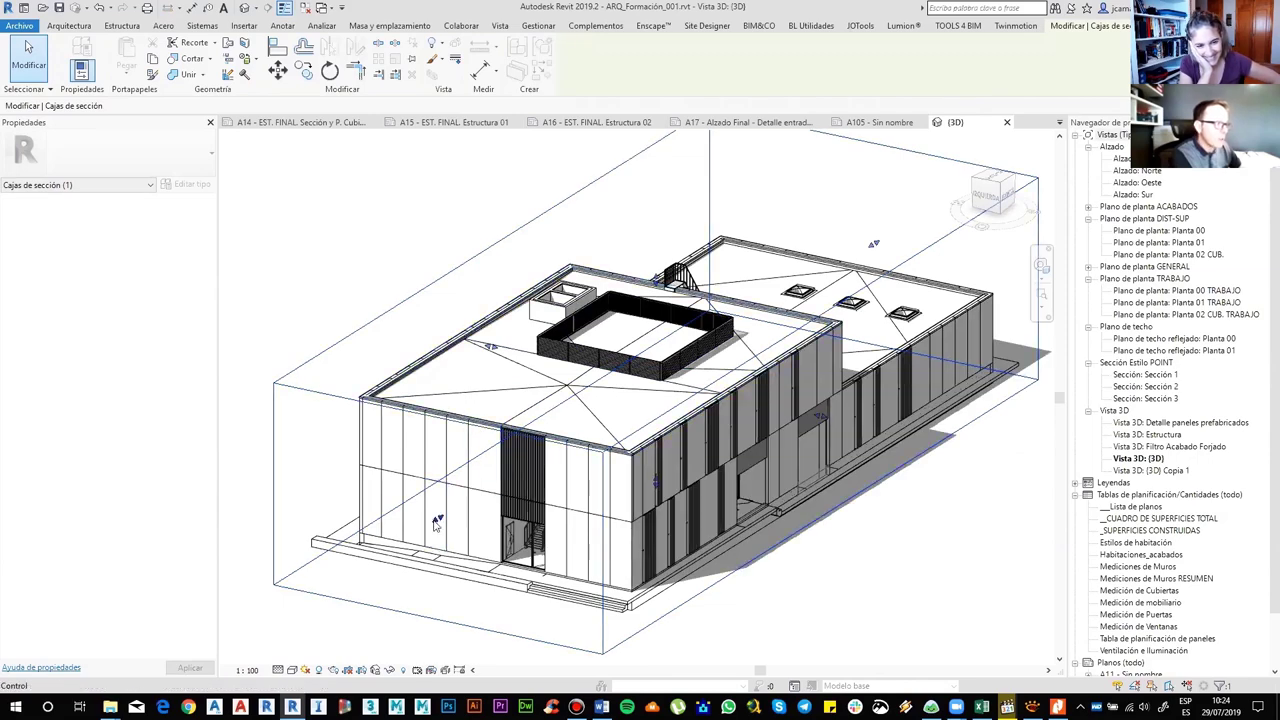
- Pull the section box face inward to cut the building open, then inspect the exposed interior floors
drag(437, 521, 522, 402)
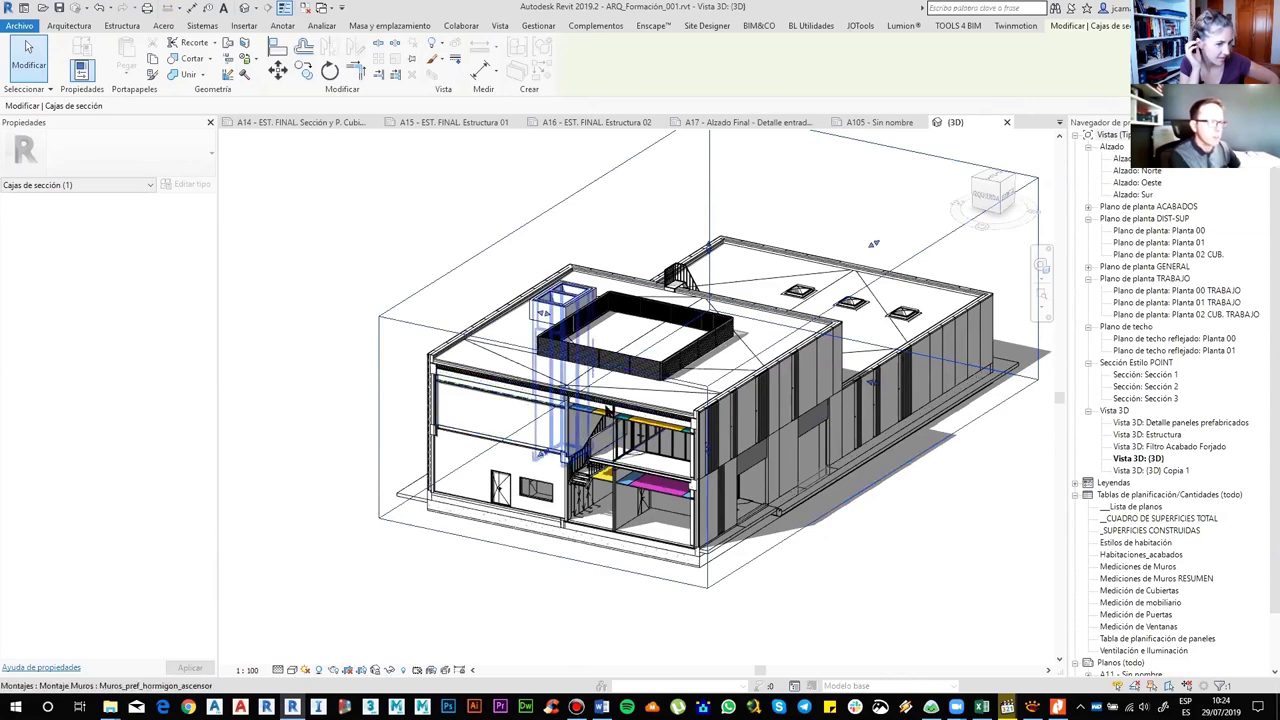
mouse_move(607, 410)
shift+middle_down()
mouse_move(806, 392)
mouse_move(676, 428)
mouse_move(690, 443)
shift+middle_up()
scroll(806, 392, up, 3)
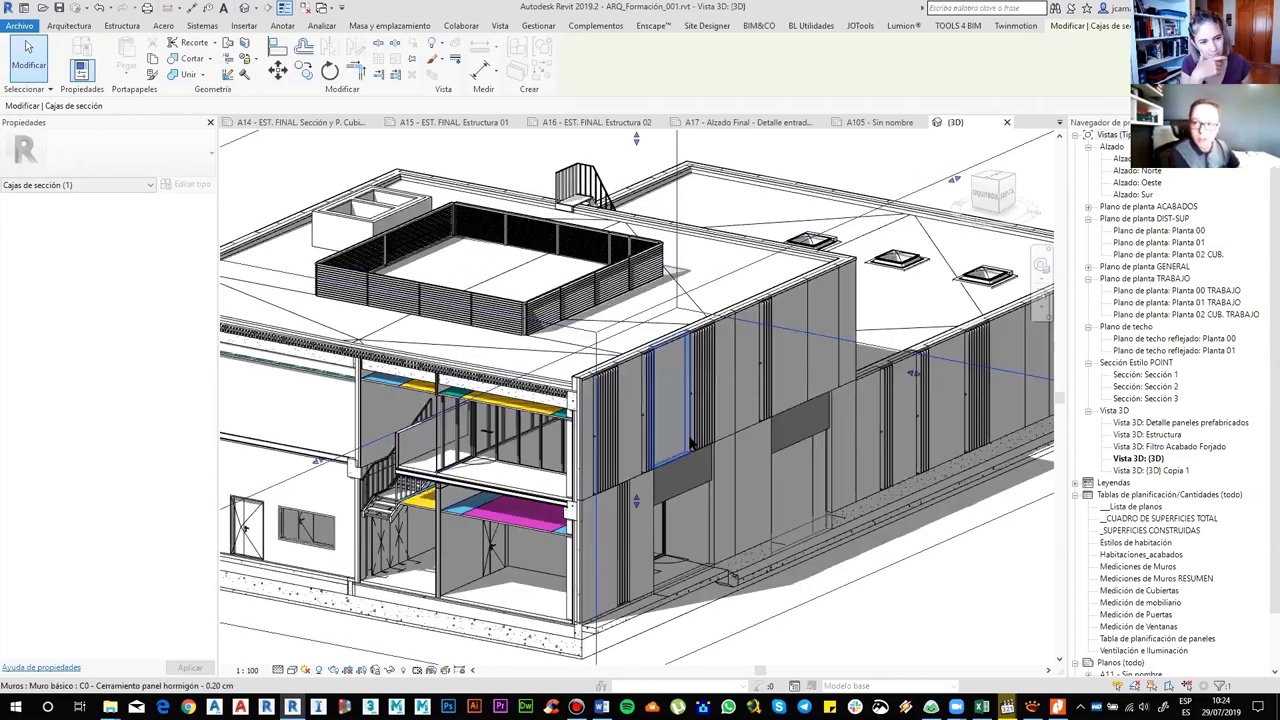
scroll(678, 408, down, 3)
scroll(648, 404, up, 2)
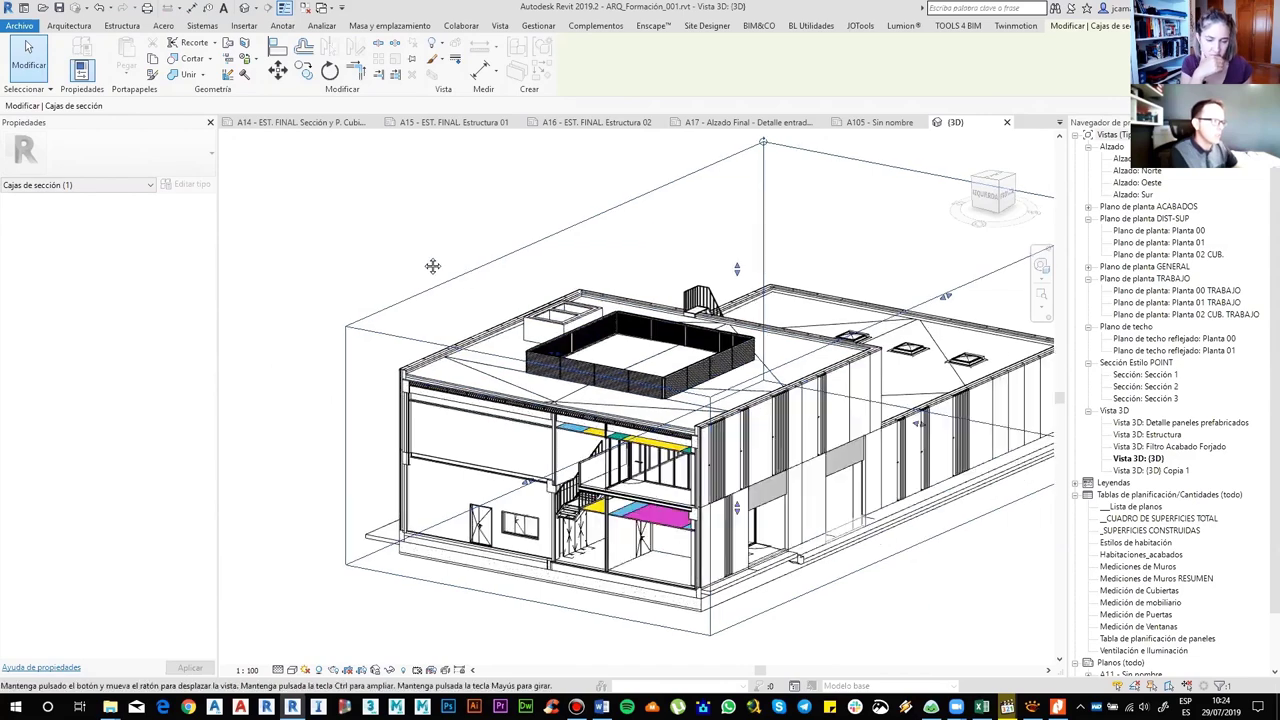
middle_drag(489, 264, 417, 256)
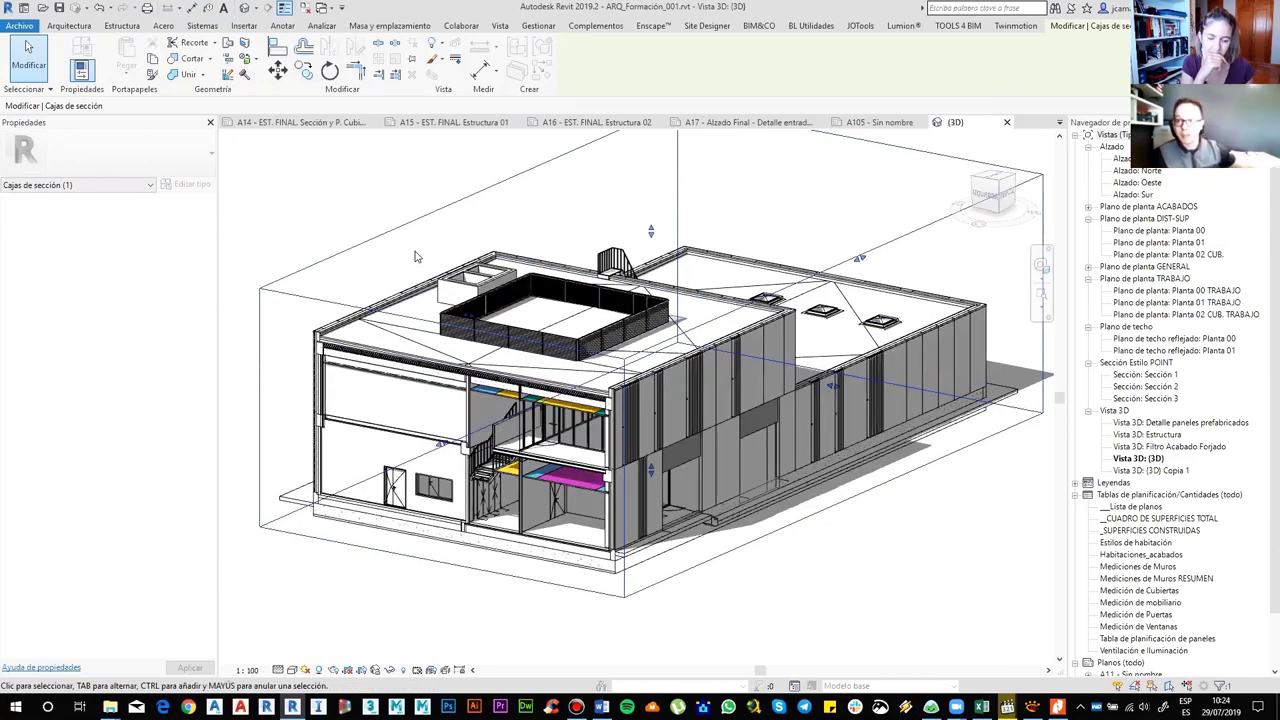
click(481, 196)
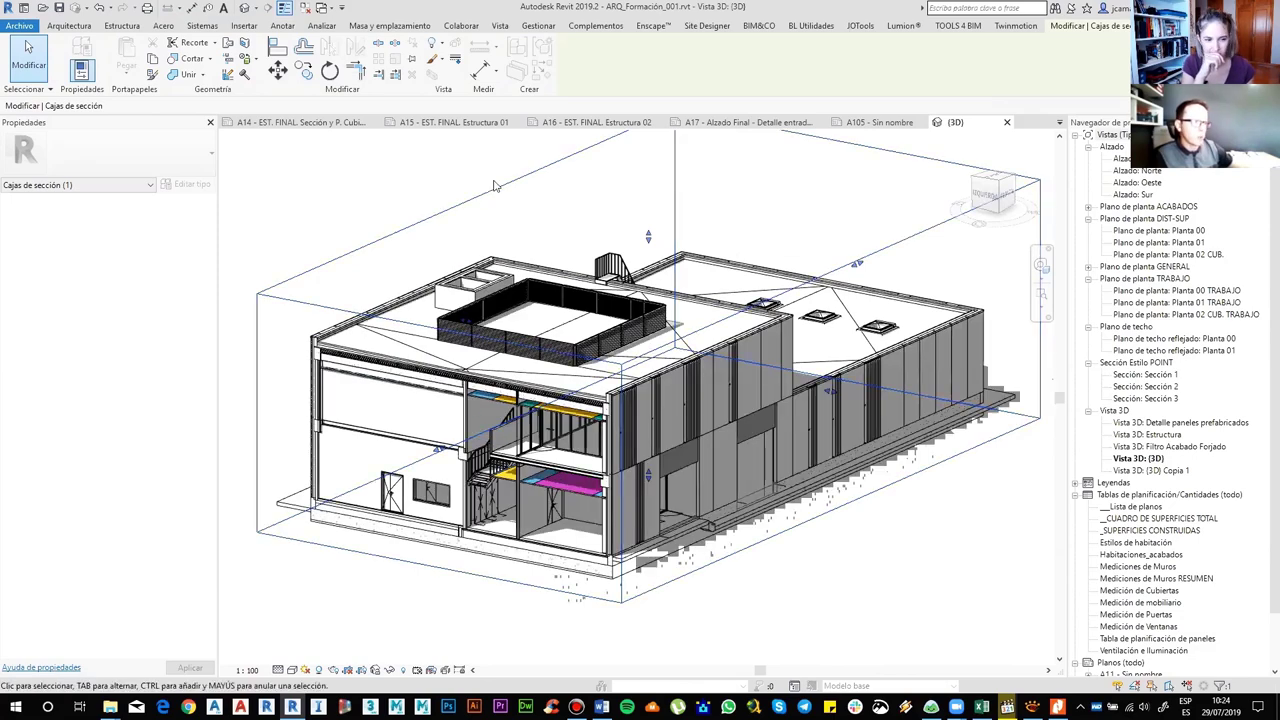
middle_drag(428, 181, 430, 191)
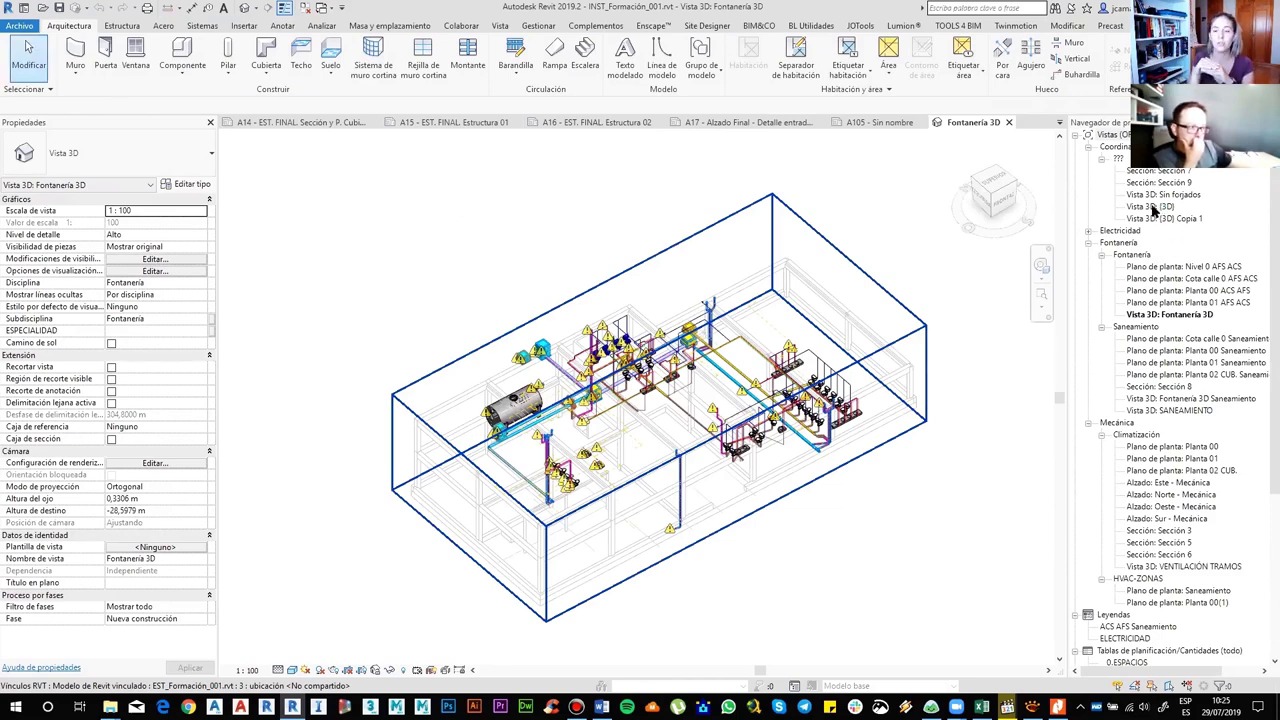
- Hide the linked architectural model with EH, then undo to restore it
click(710, 453)
key(e)
key(h)
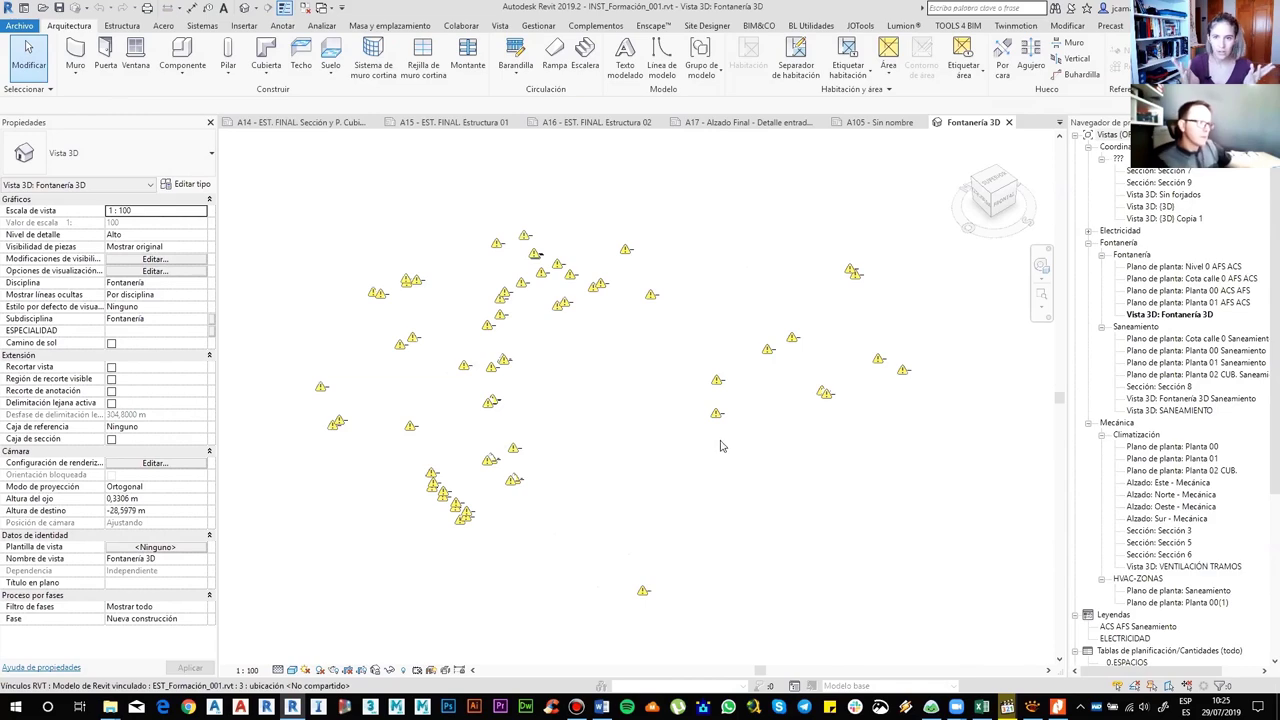
key(ctrl+z)
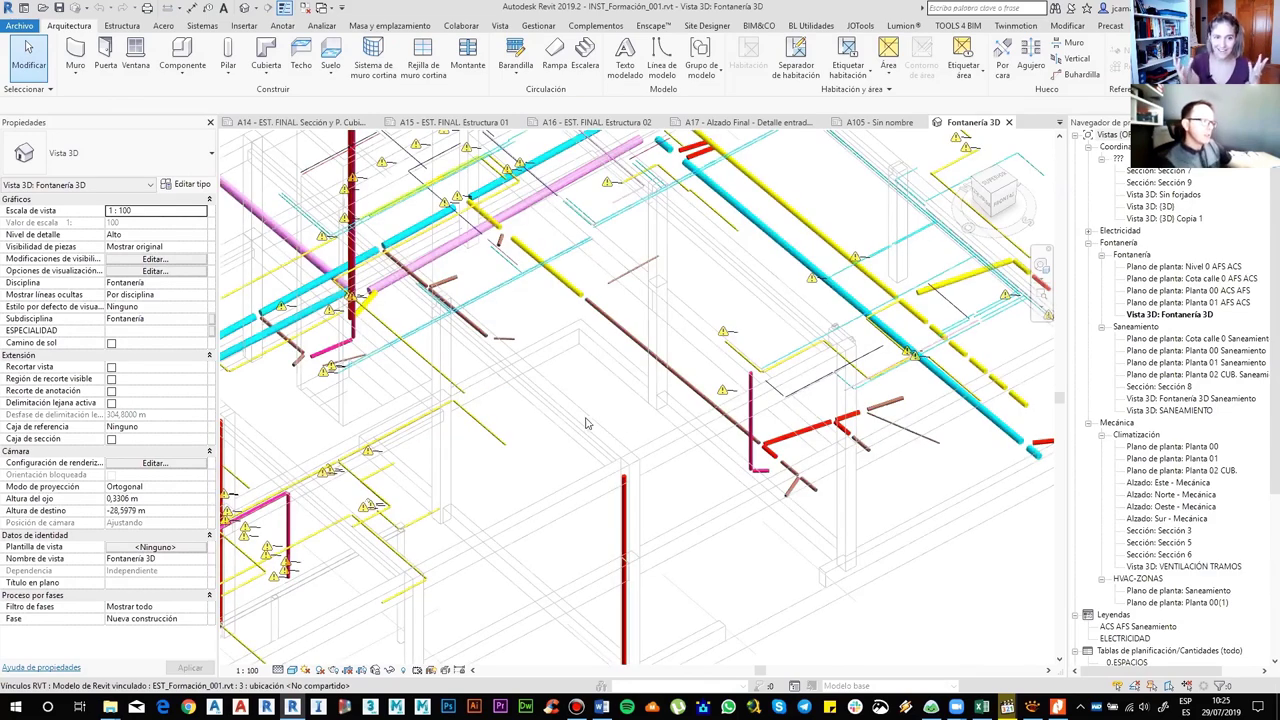
- Orbit the Fontanería 3D plumbing model to an isometric angle showing fixtures and pipe runs
mouse_move(652, 478)
shift+middle_down()
mouse_move(680, 403)
mouse_move(1089, 360)
shift+middle_up()
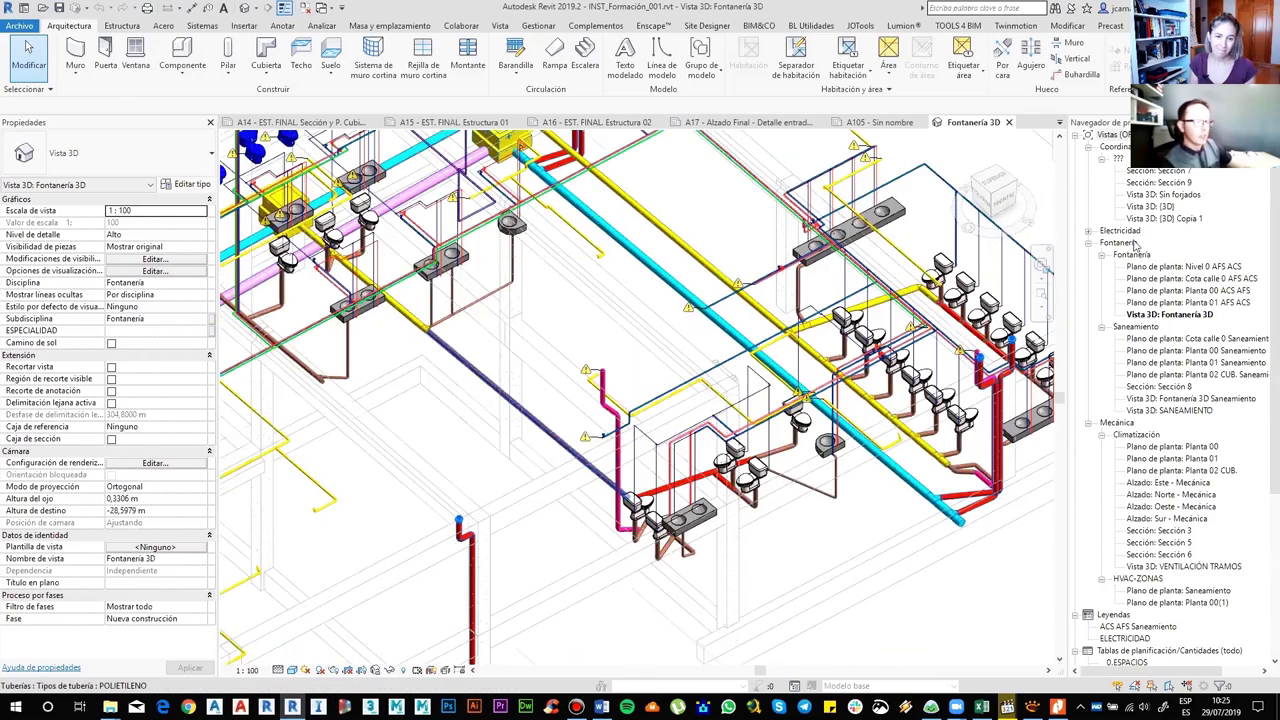
shift+middle_drag(1163, 185, 1163, 186)
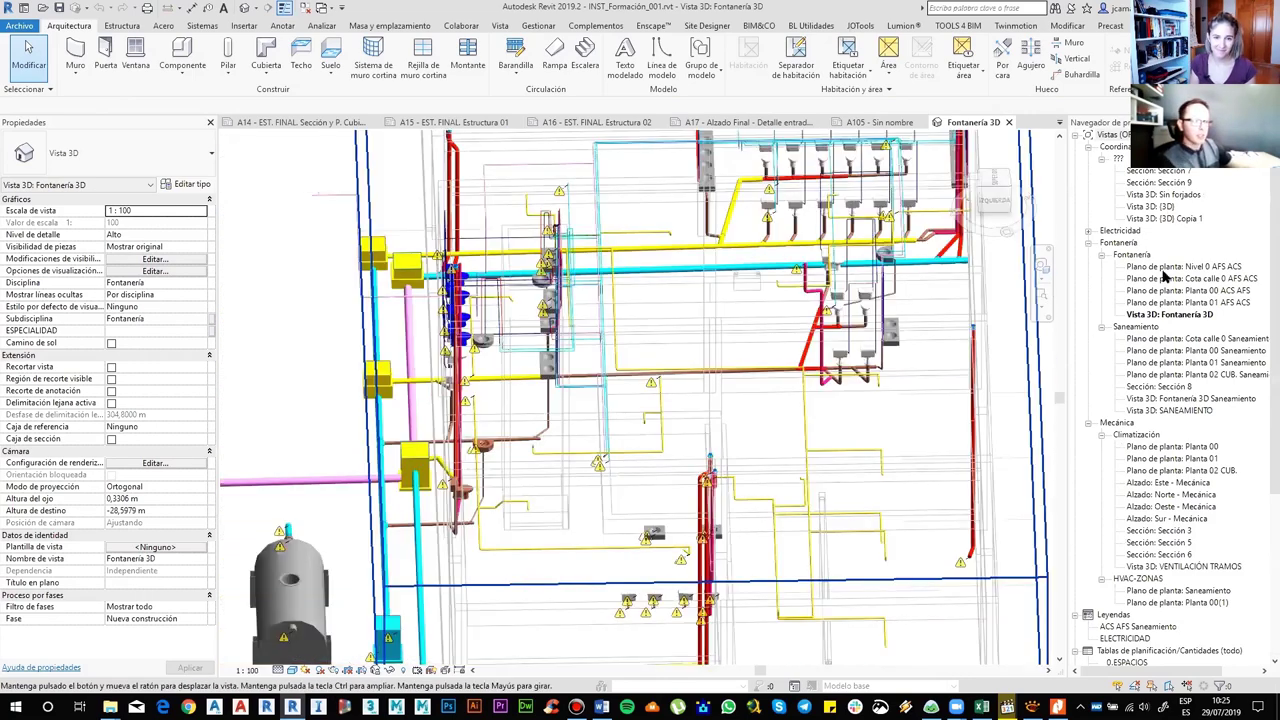
shift+middle_drag(1157, 280, 1160, 268)
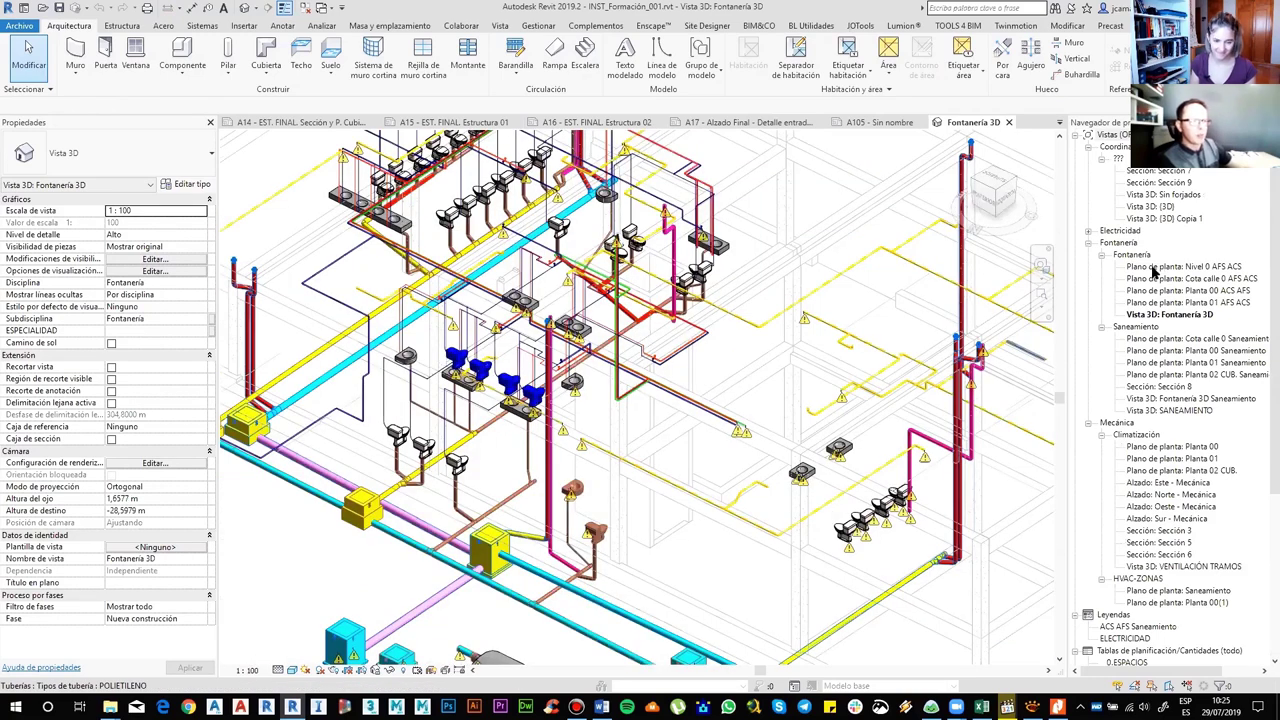
click(1160, 218)
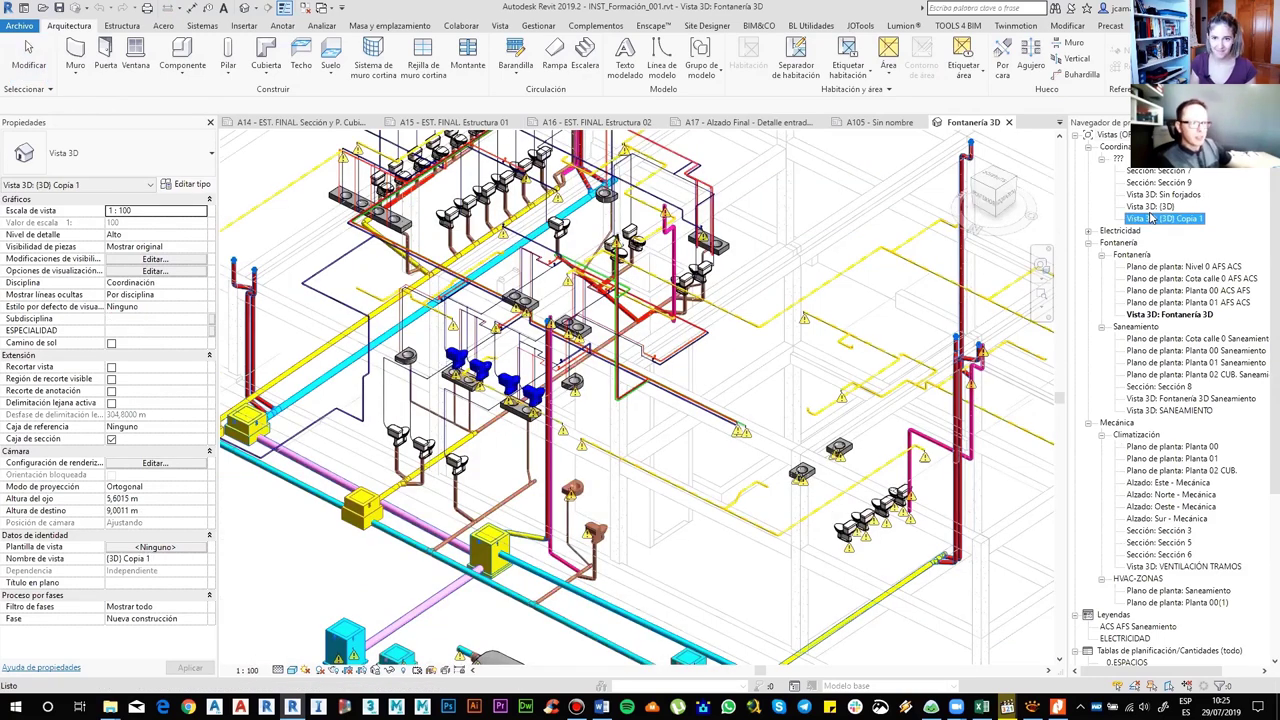
- Open the (3D) Copia 1 view and zoom and orbit in toward the Toshiba HVAC unit among the ducts
double_click(1143, 213)
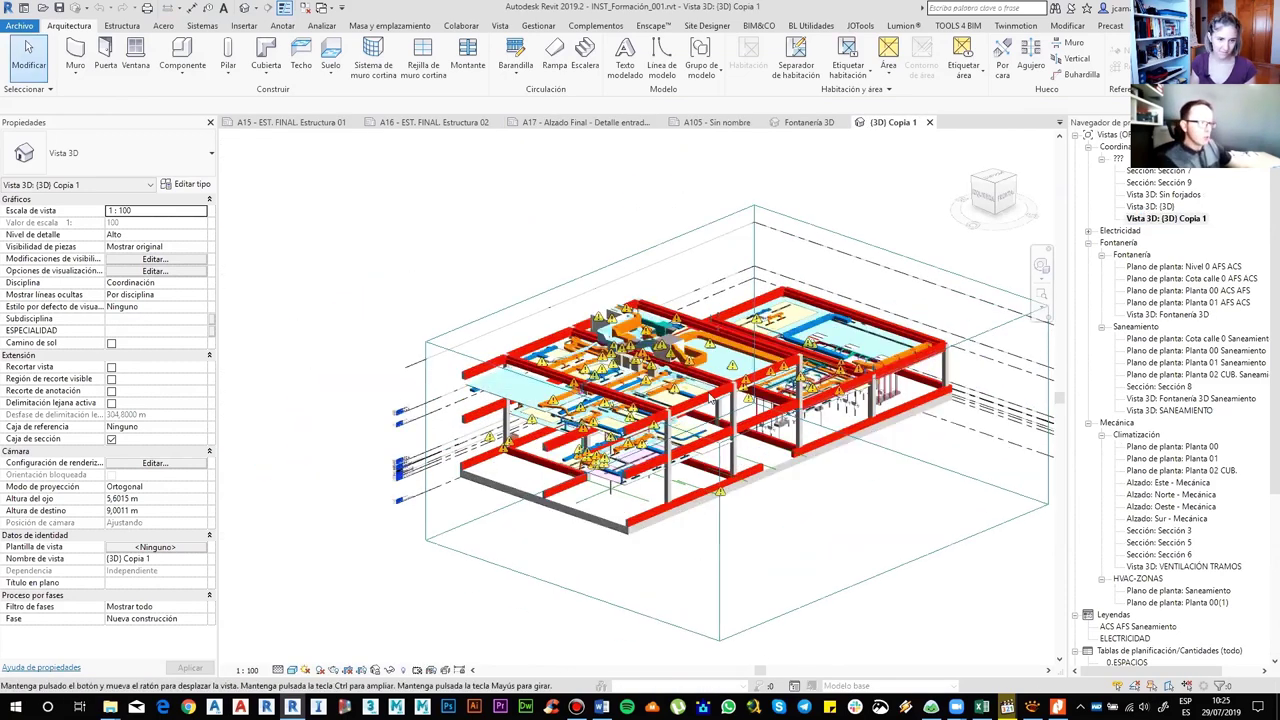
scroll(712, 398, up, 2)
scroll(708, 401, up, 2)
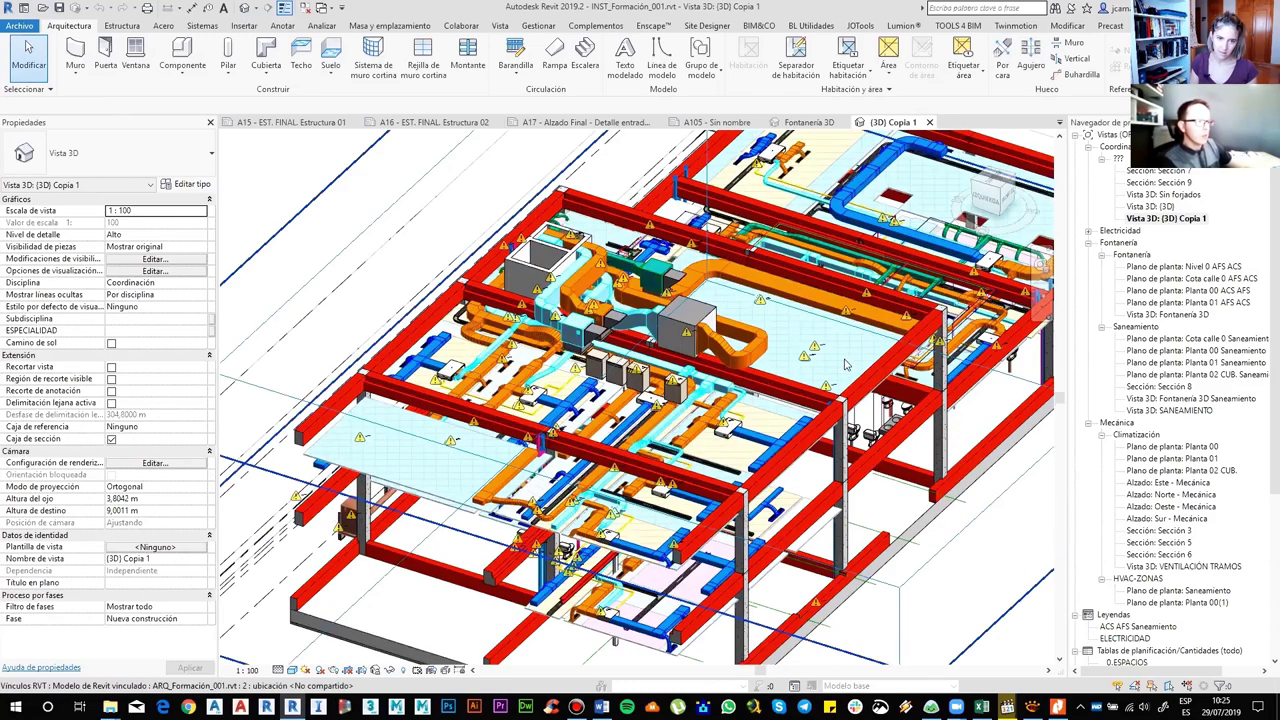
shift+middle_drag(825, 371, 803, 362)
shift+middle_drag(601, 373, 577, 413)
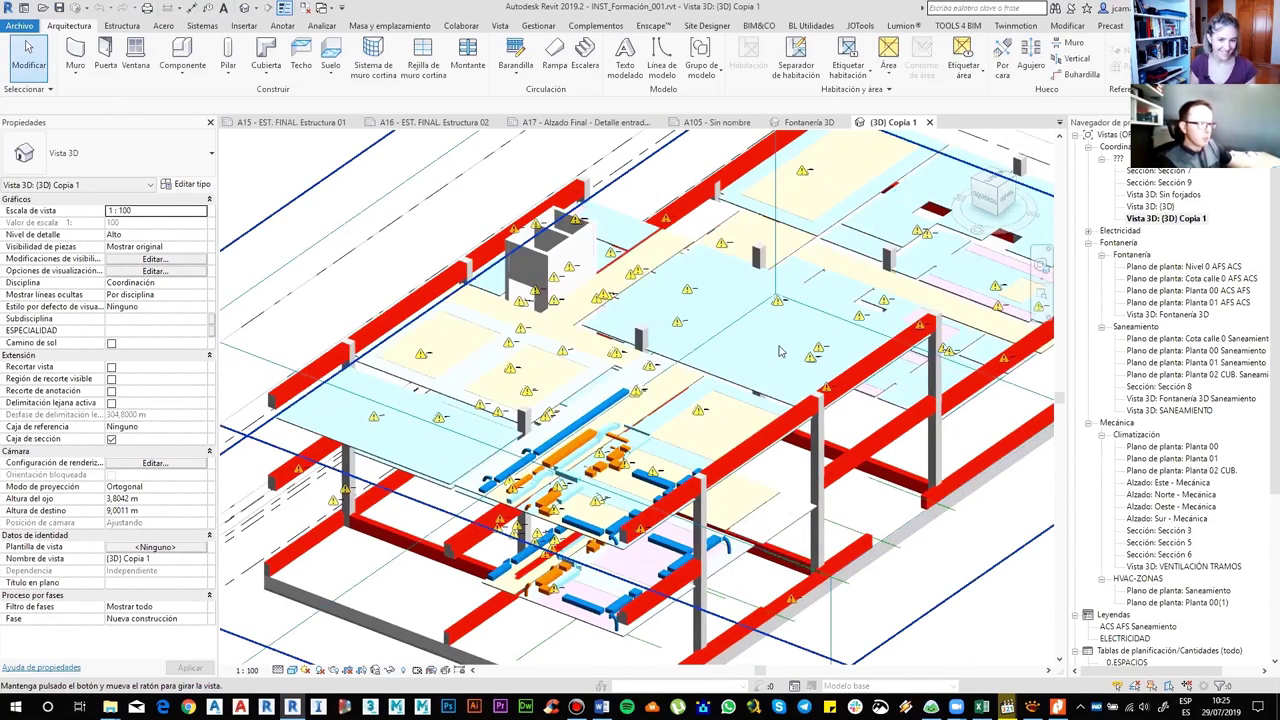
shift+middle_drag(650, 410, 655, 428)
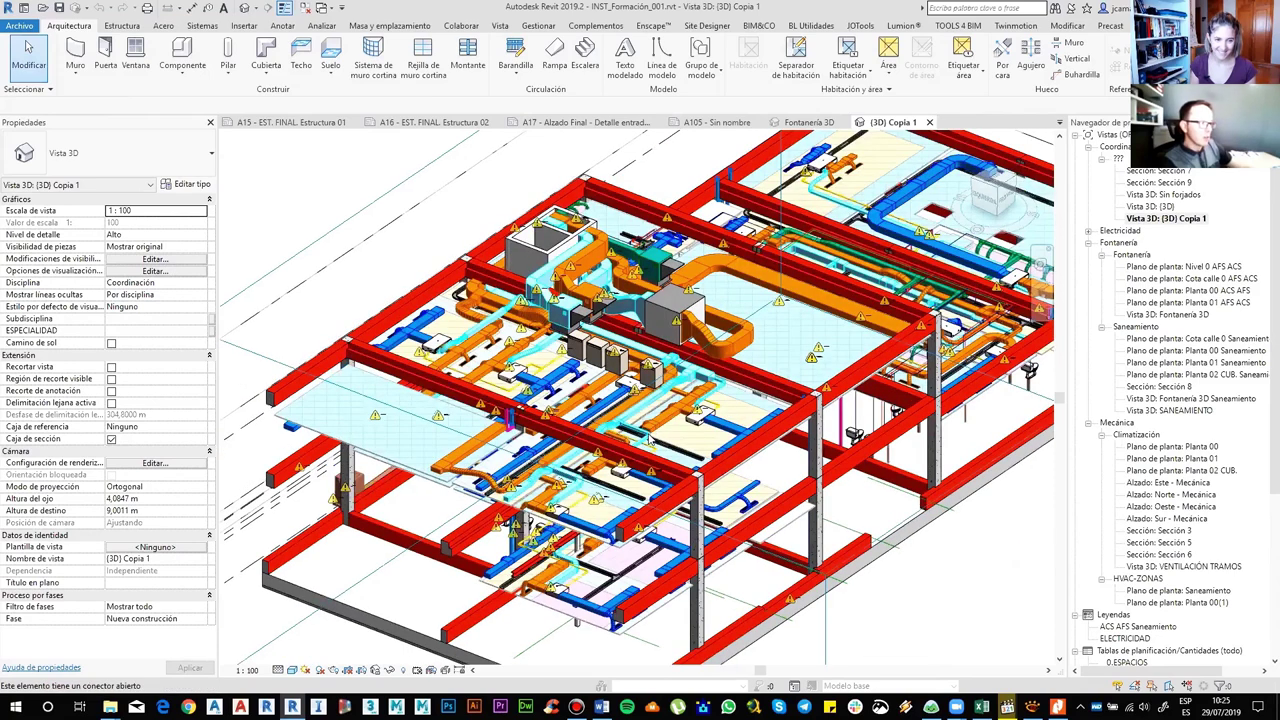
scroll(655, 430, up, 3)
scroll(680, 405, up, 2)
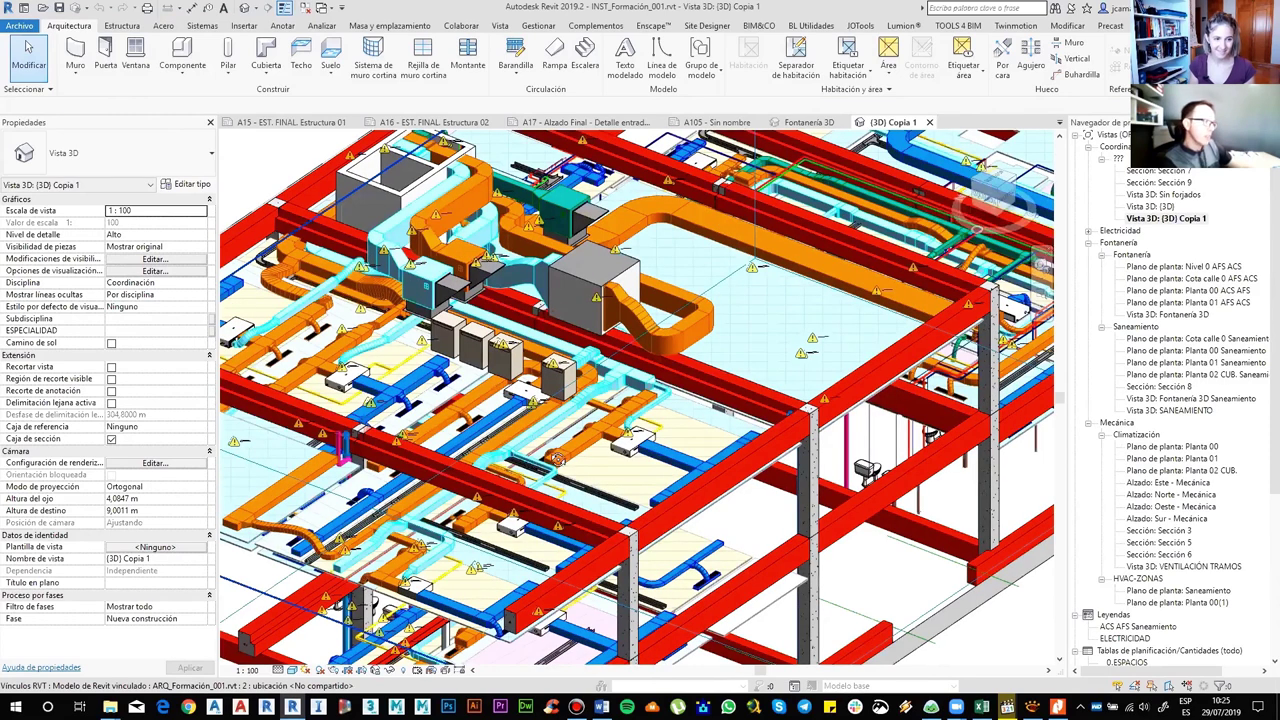
scroll(699, 523, up, 4)
- Select the Toshiba HVAC unit, orbit around its duct connections, then open the default {3D} view
click(690, 498)
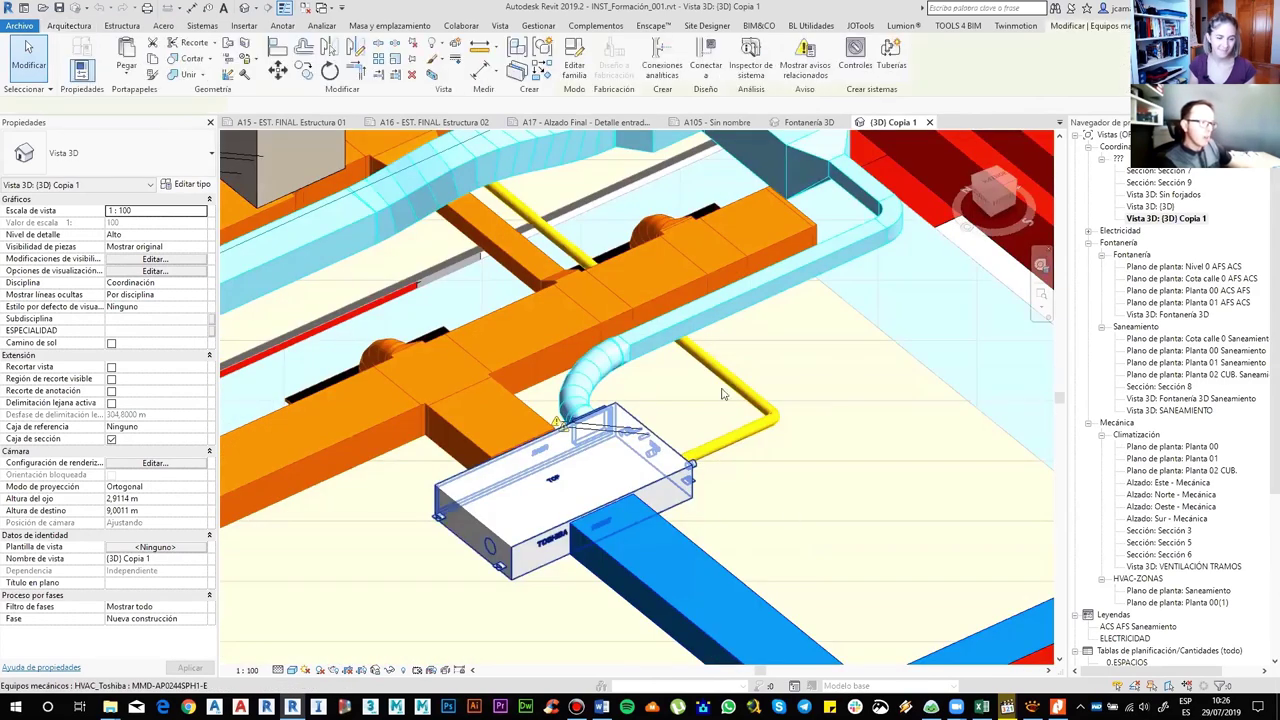
shift+middle_drag(722, 394, 863, 414)
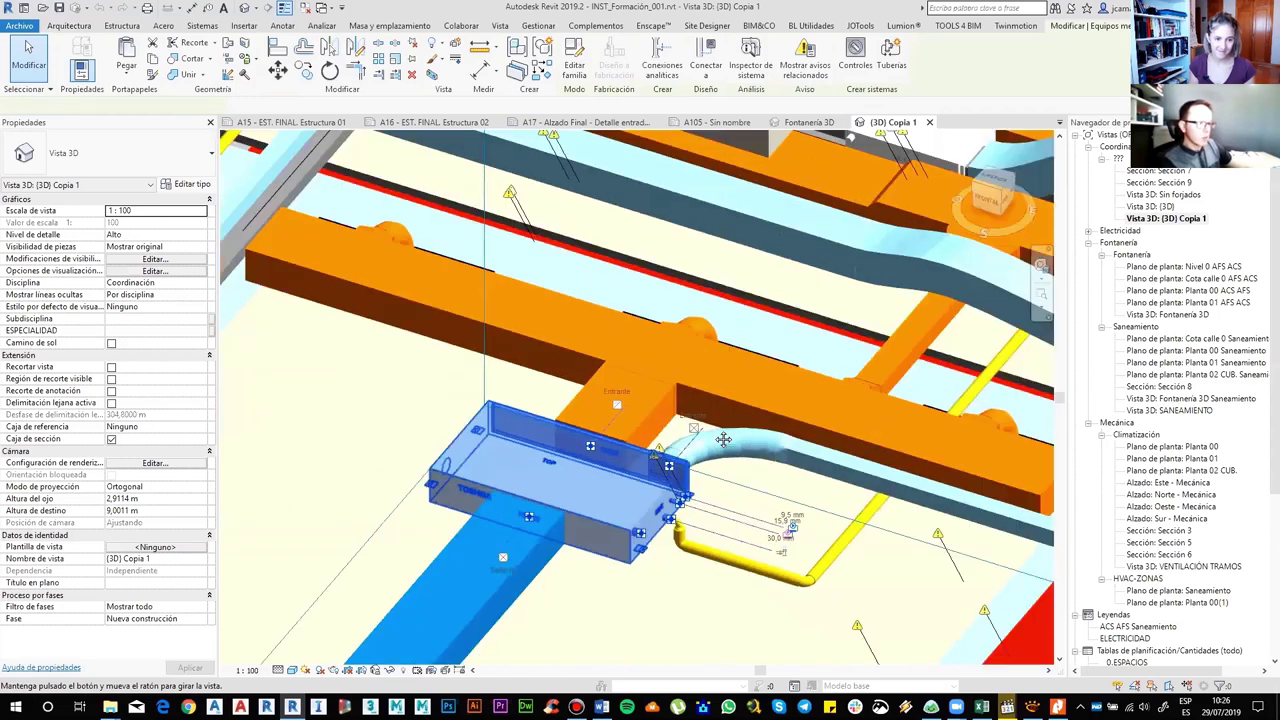
shift+middle_drag(723, 439, 821, 436)
scroll(629, 462, down, 5)
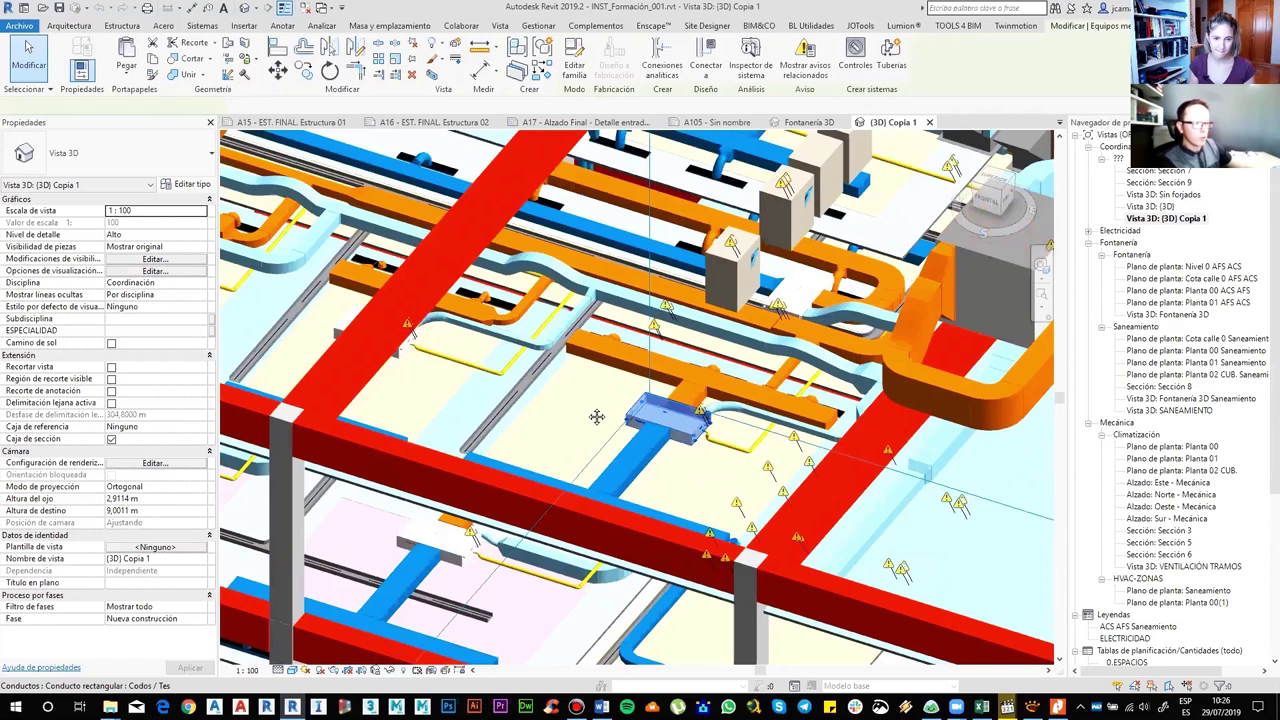
mouse_move(596, 416)
shift+middle_down()
mouse_move(632, 386)
mouse_move(636, 415)
shift+middle_up()
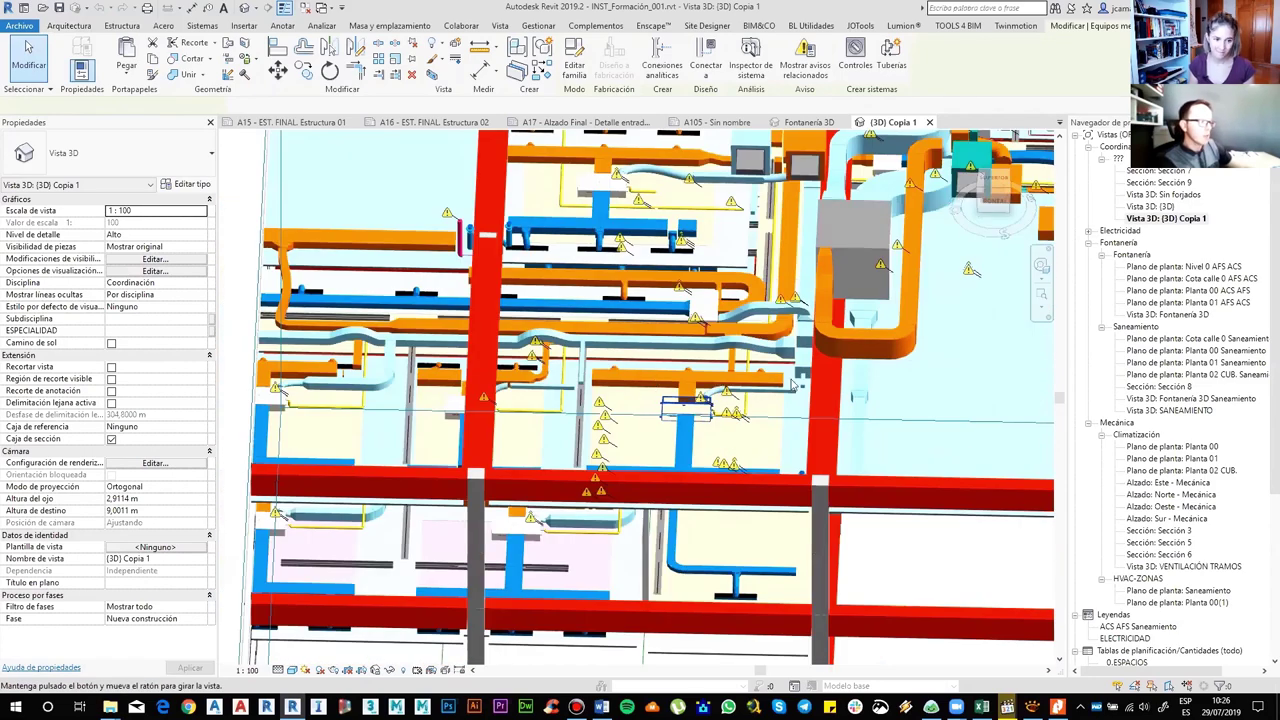
shift+middle_drag(793, 383, 812, 392)
scroll(797, 385, up, 3)
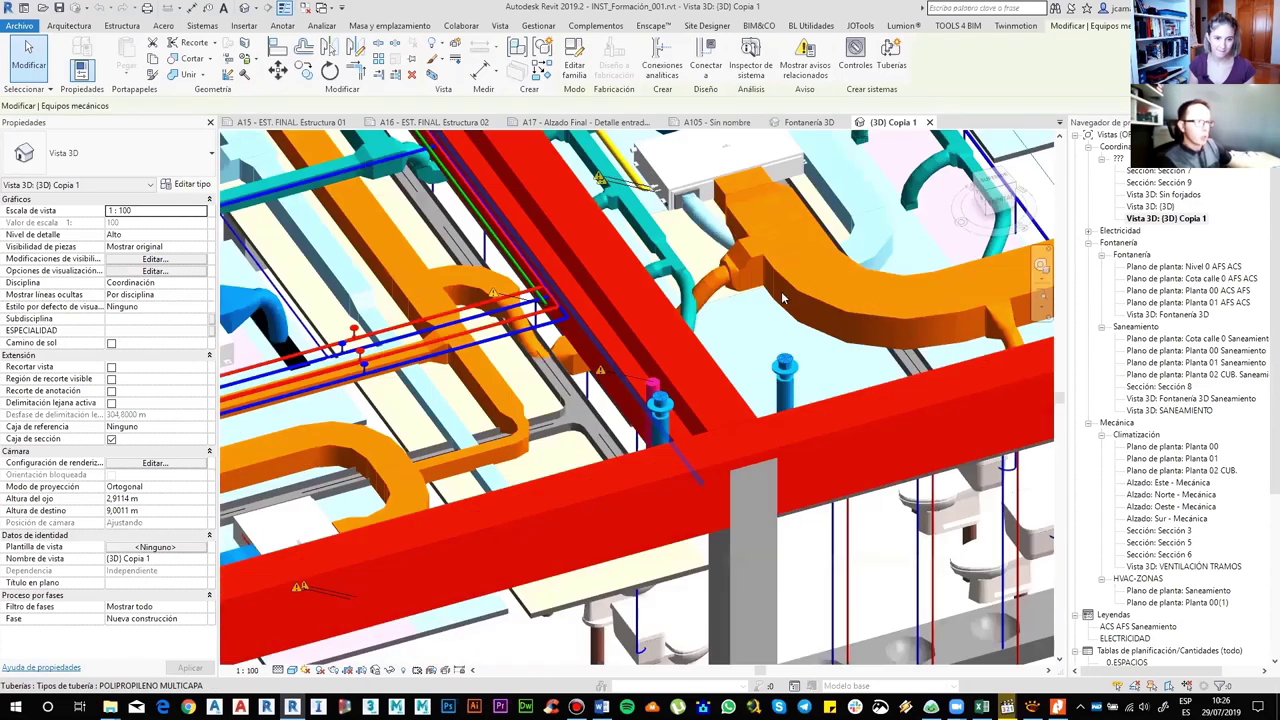
scroll(780, 390, up, 3)
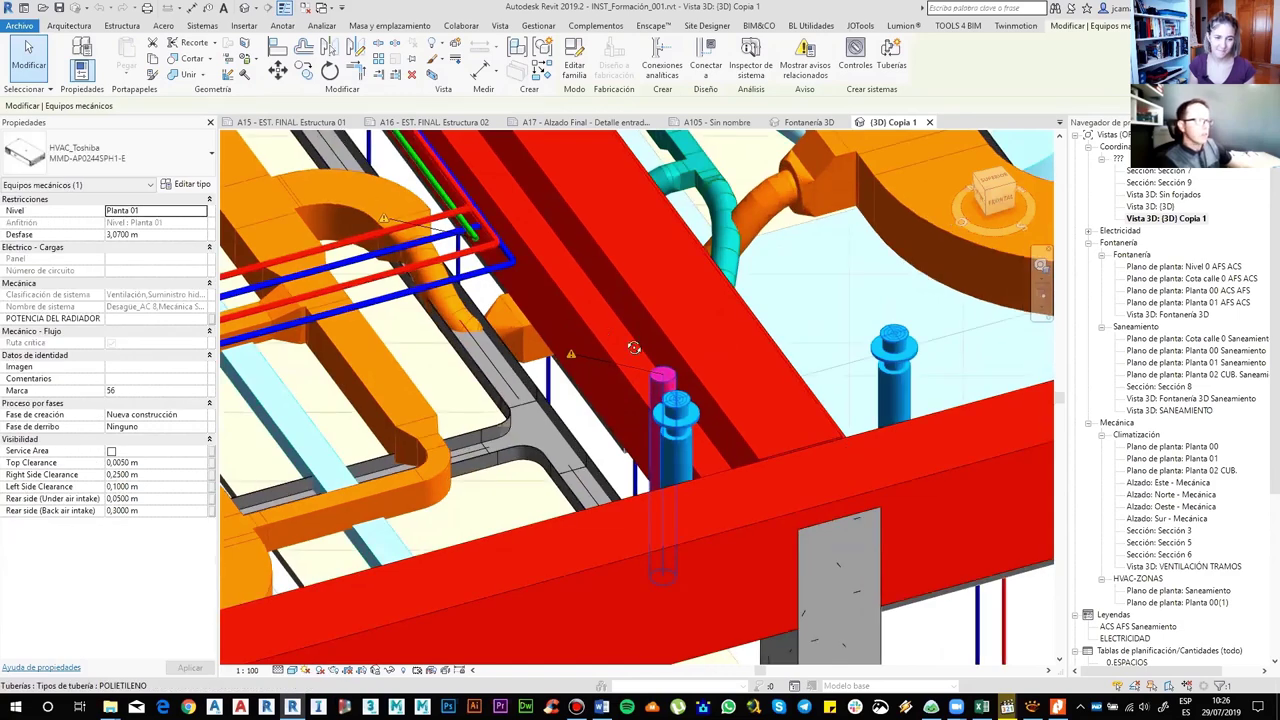
scroll(634, 347, down, 3)
scroll(557, 307, down, 2)
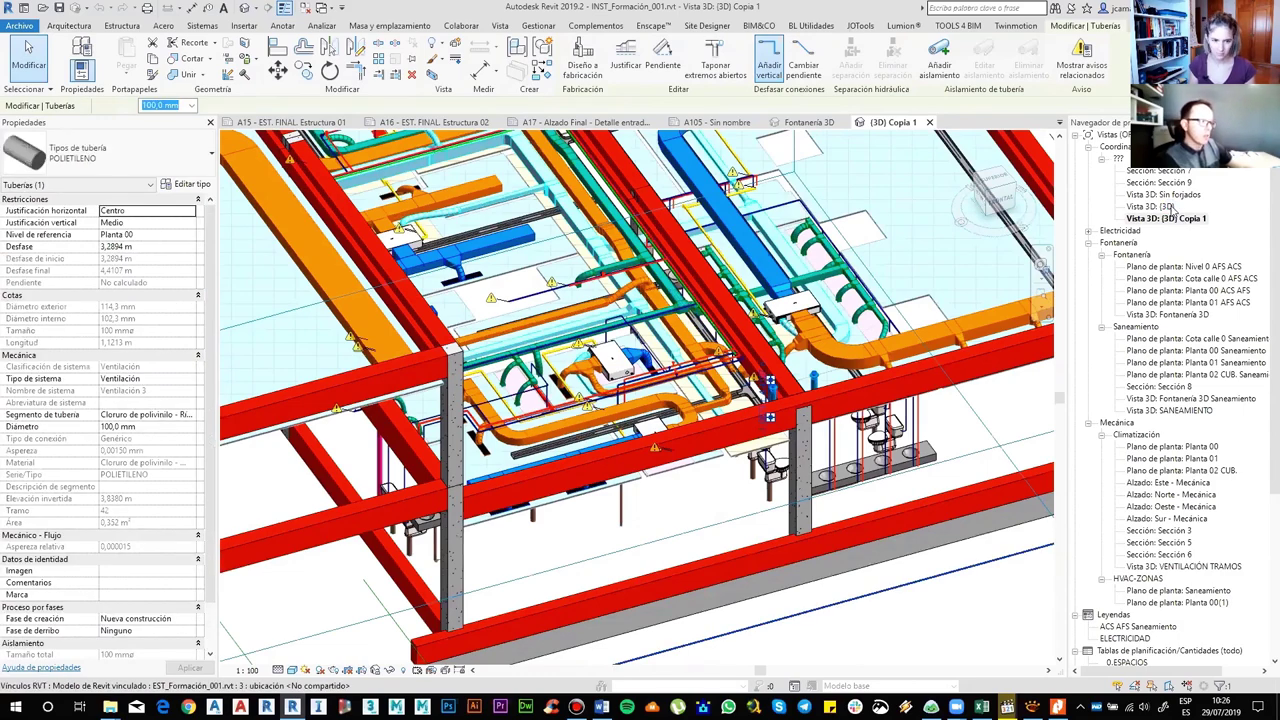
double_click(1160, 207)
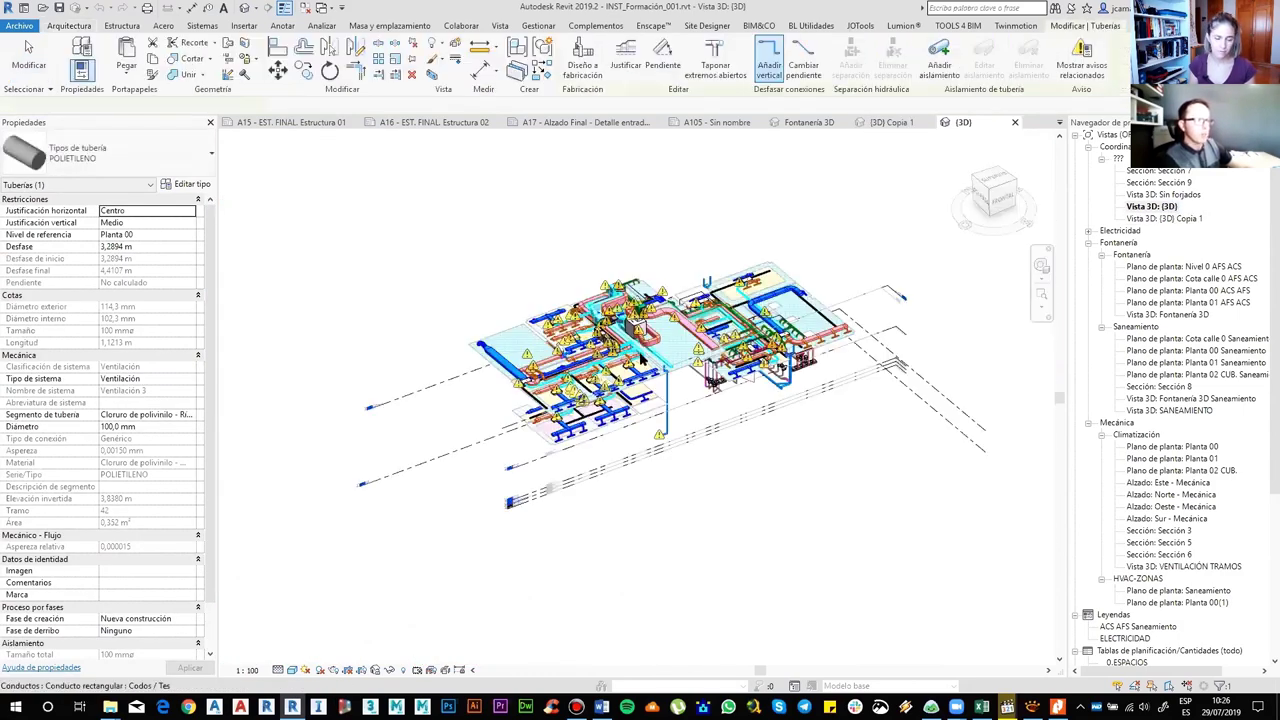
- Frame the Fontanería 3D view on the pipework, fixtures and storage tank, clearing the section box highlight
scroll(645, 361, up, 2)
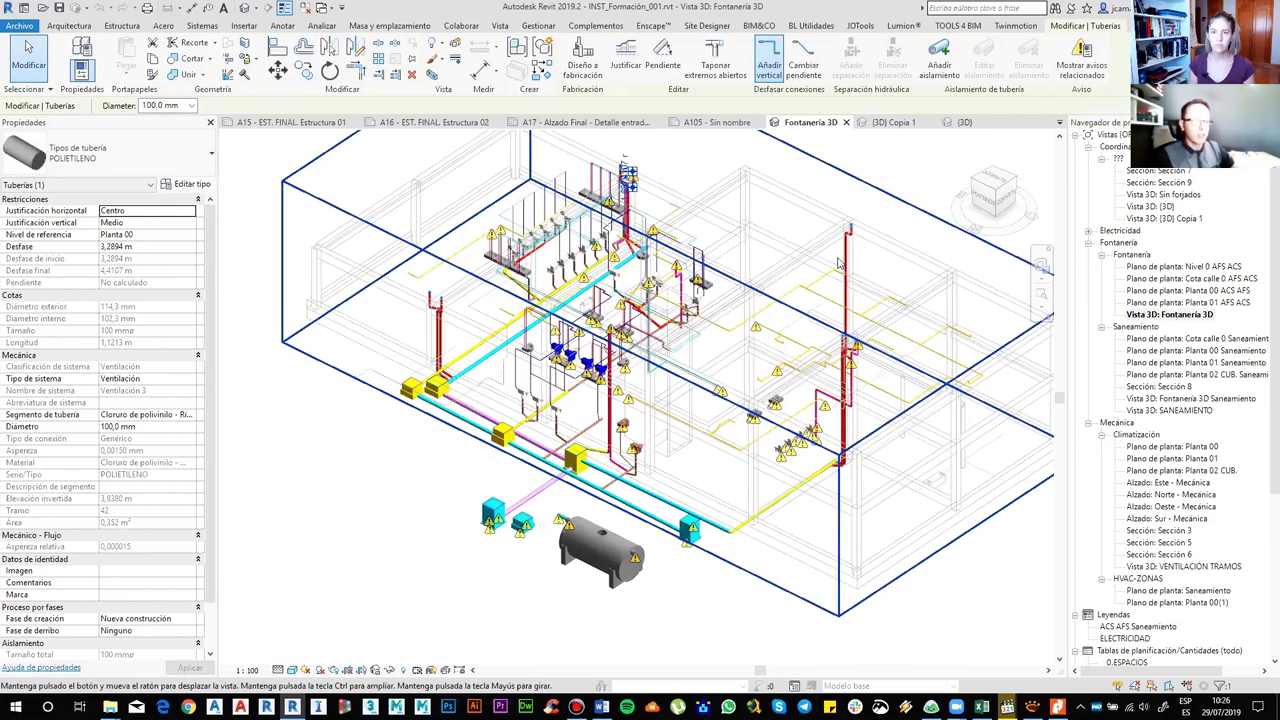
middle_drag(840, 263, 812, 283)
click(1160, 345)
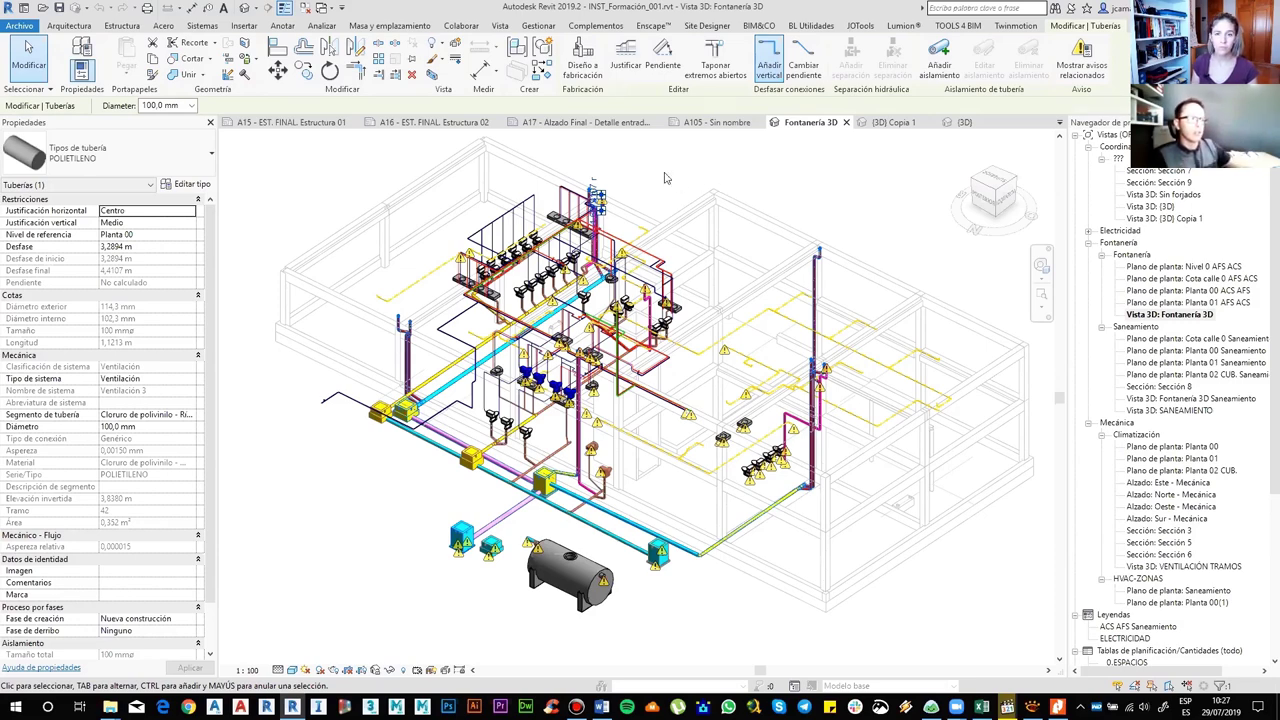
middle_drag(664, 178, 658, 187)
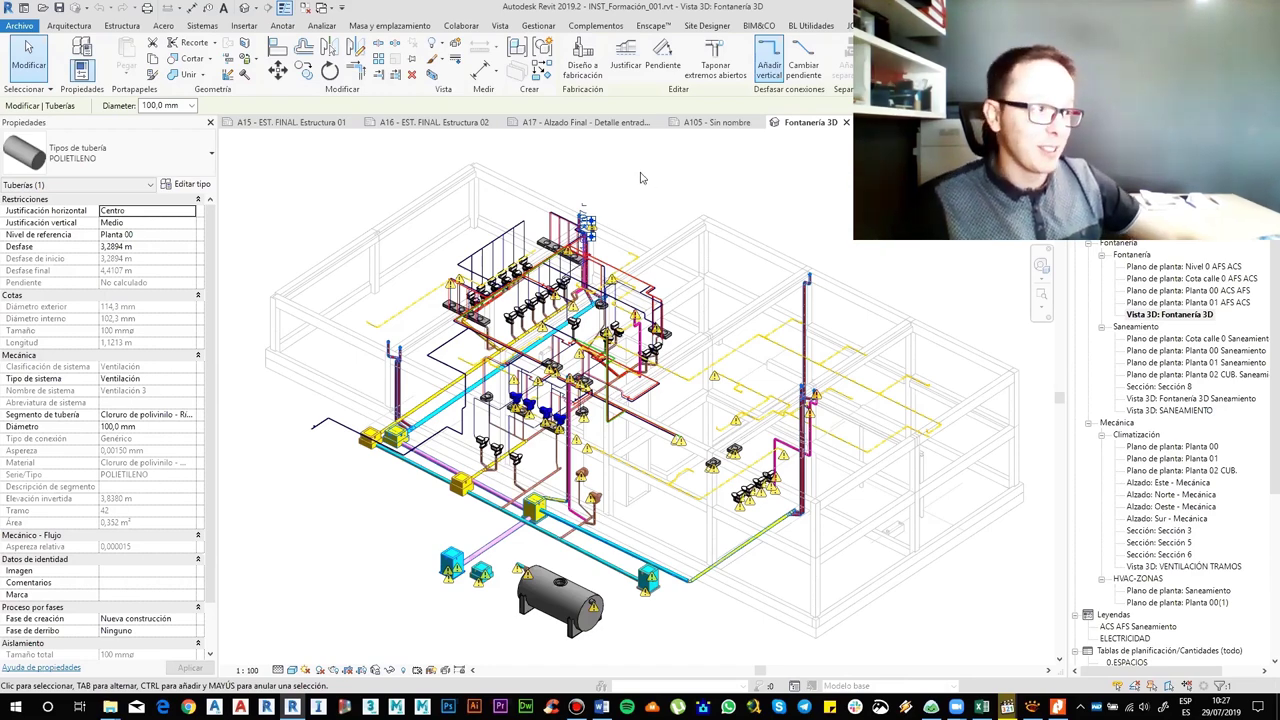
- Orbit the {3D} view slightly to show the whole ductwork and pipework network
shift+middle_drag(648, 176, 638, 178)
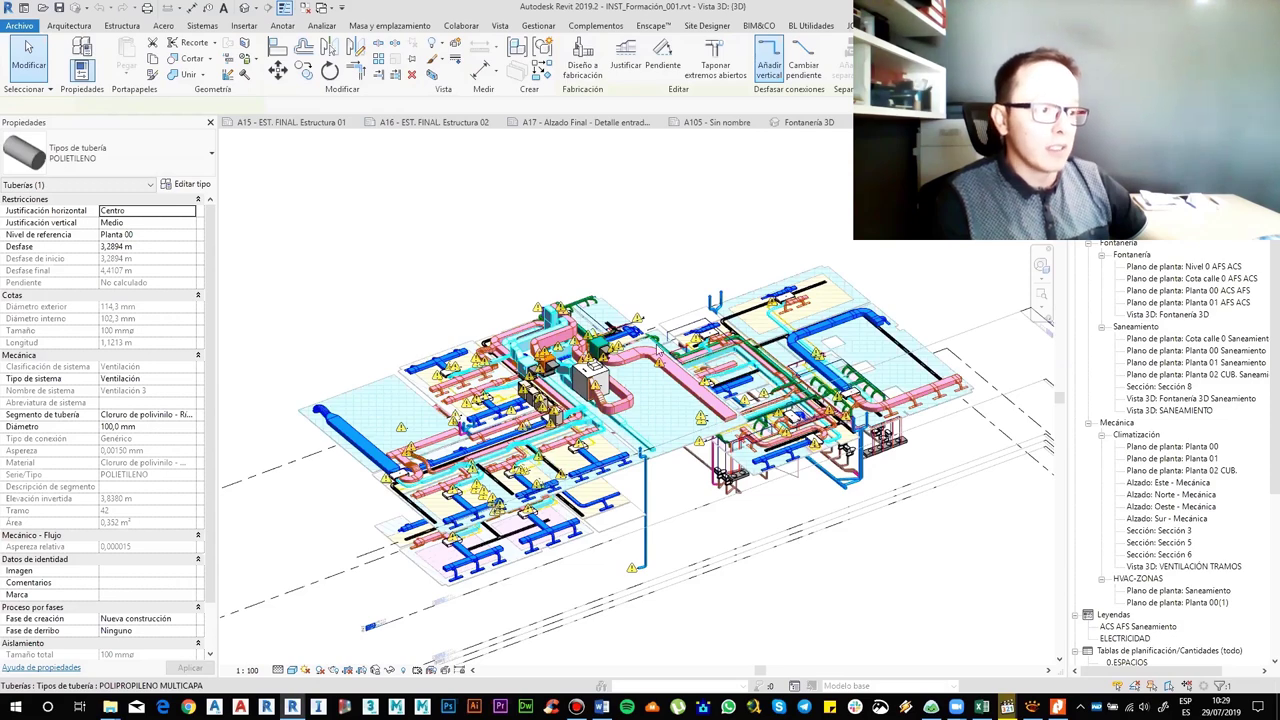
- Rotate the services model to a wider angle and zoom in toward the ducts
shift+middle_drag(660, 347, 700, 228)
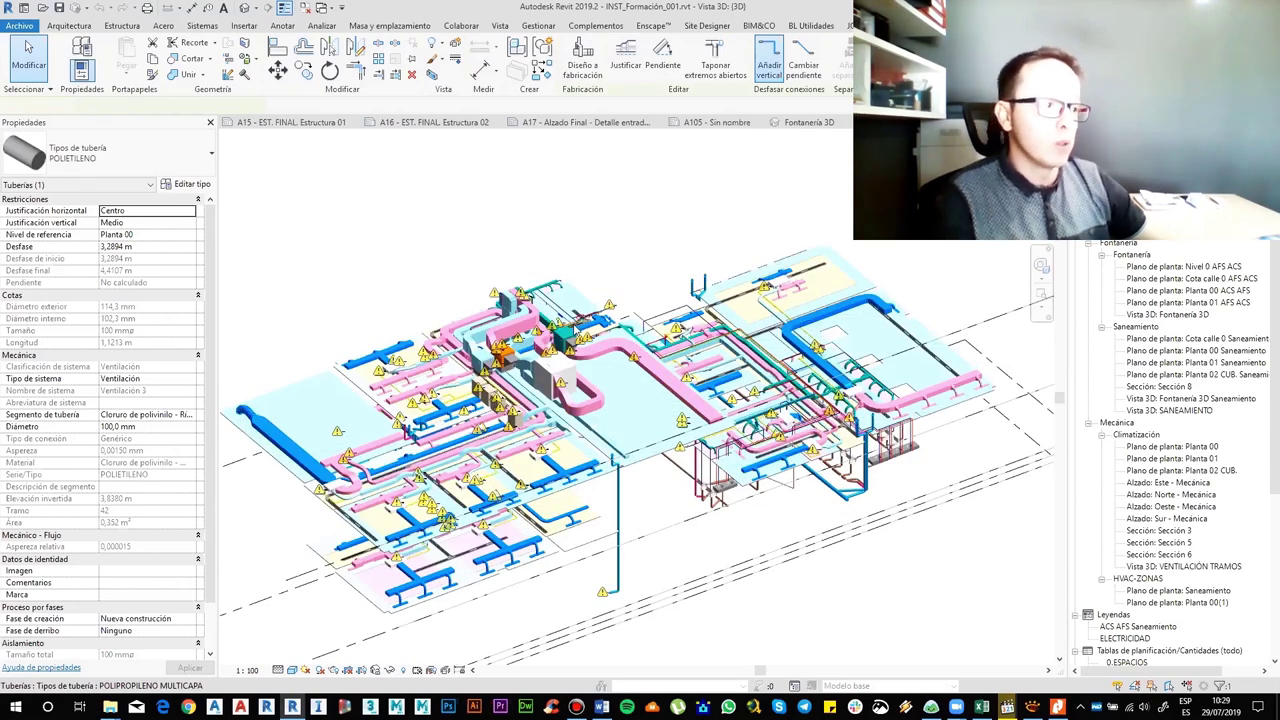
scroll(862, 462, up, 3)
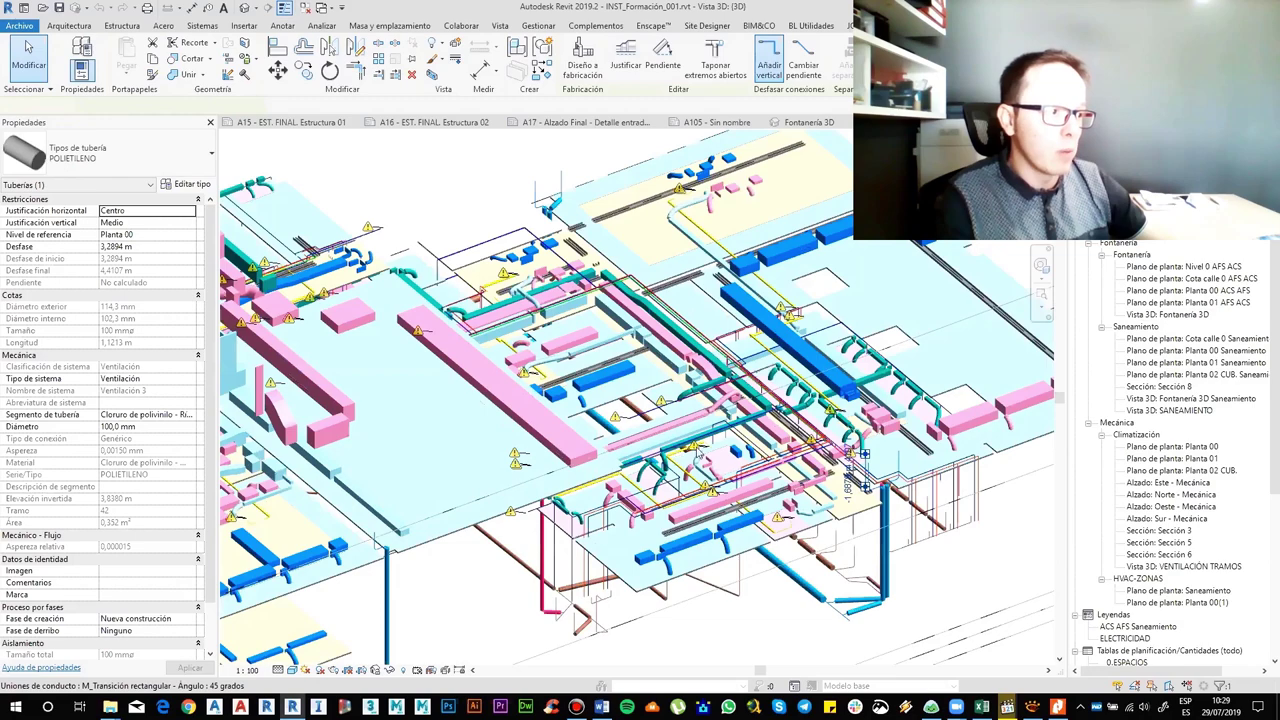
scroll(828, 397, up, 3)
scroll(814, 360, up, 2)
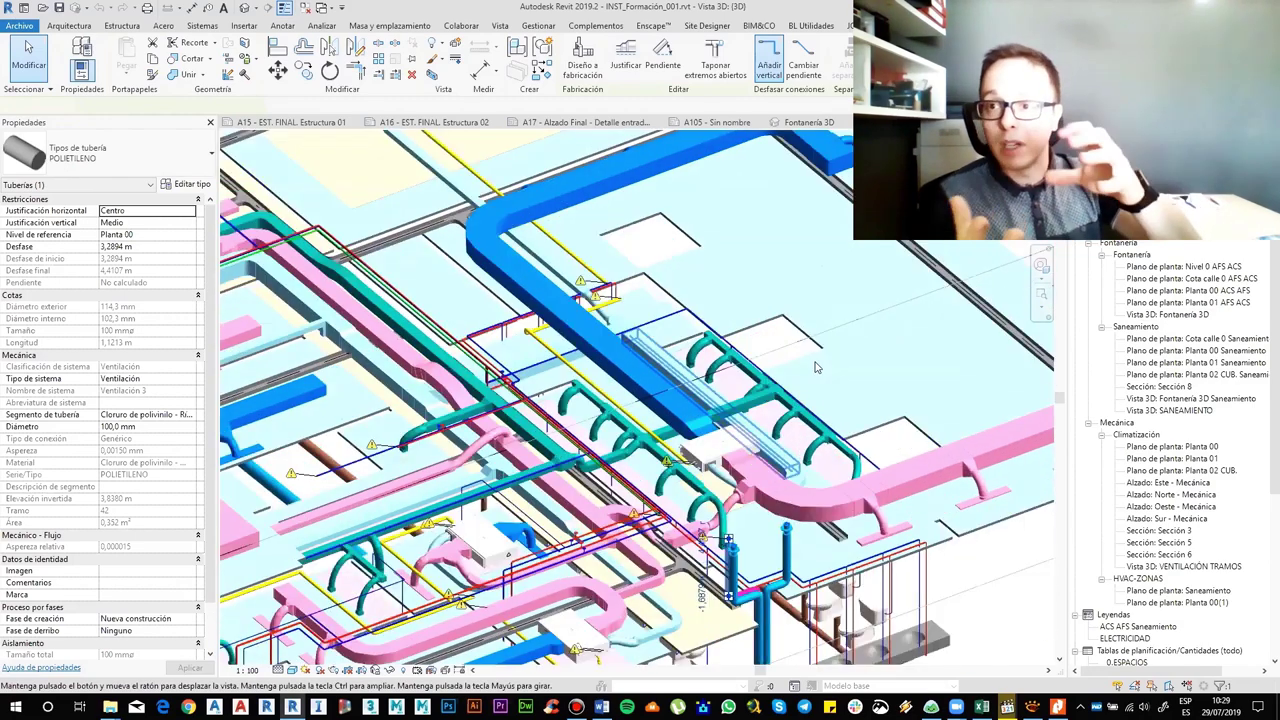
scroll(815, 367, up, 3)
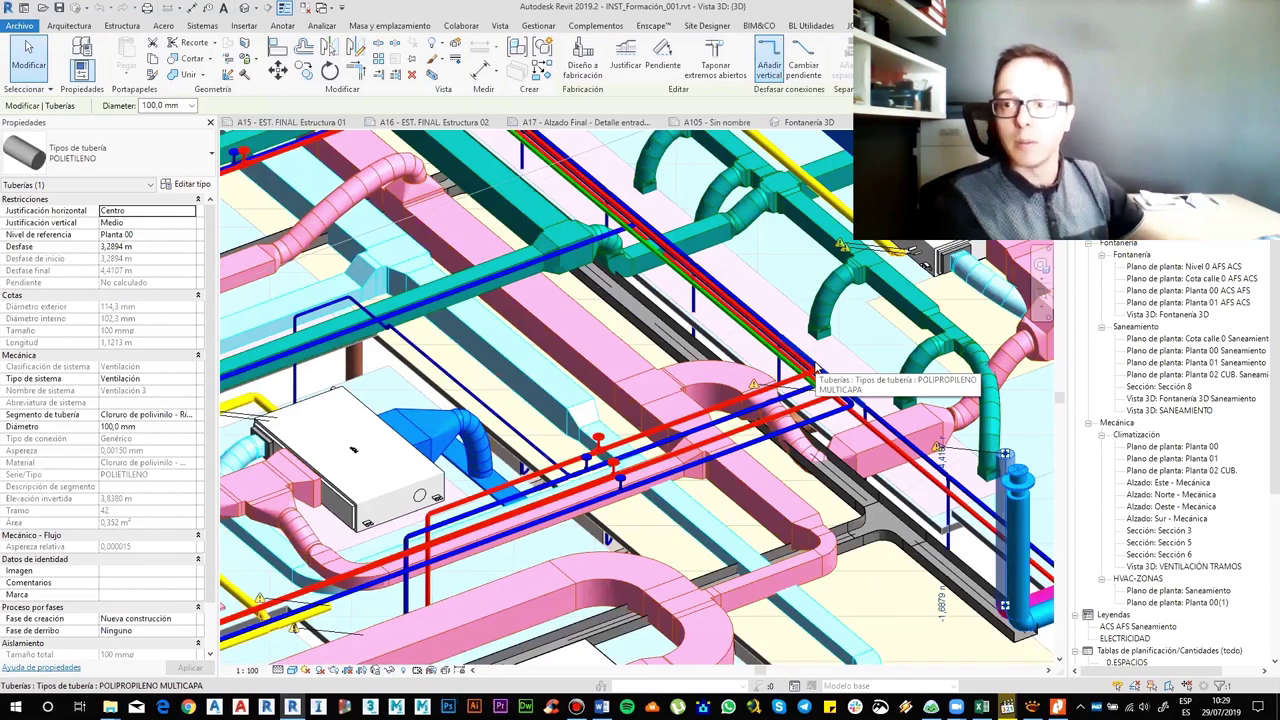
key(Tab)
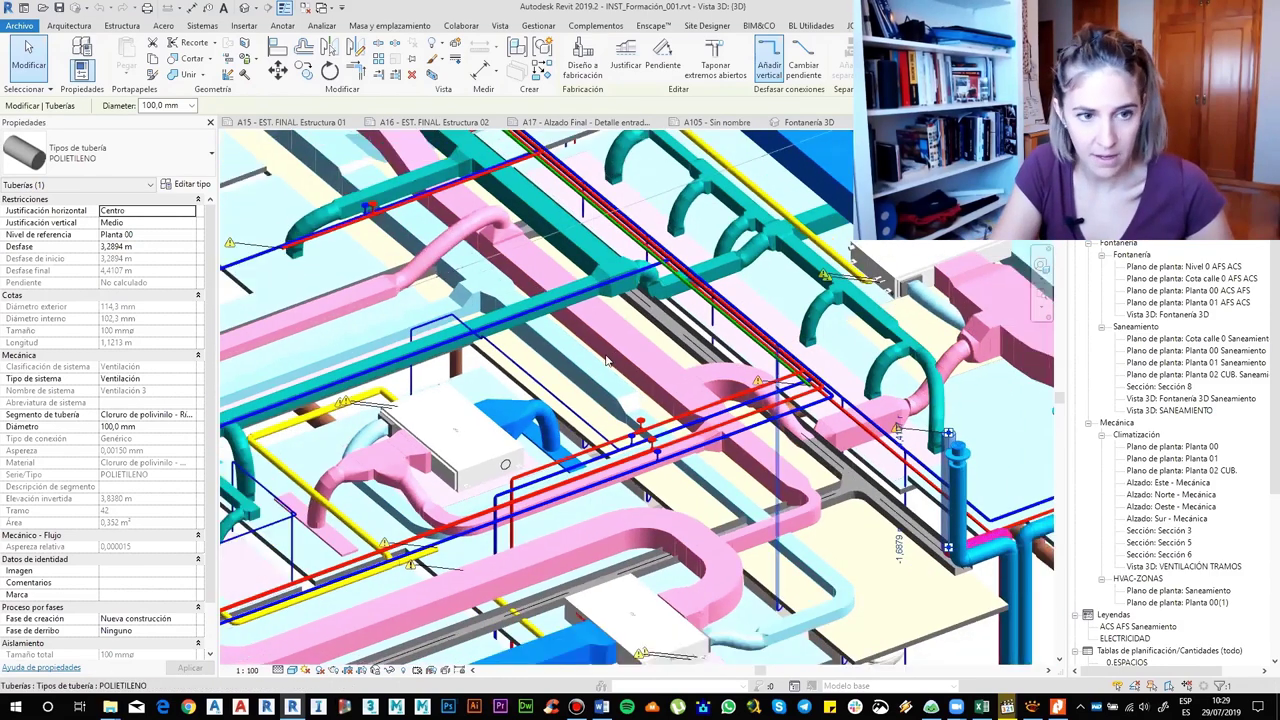
- Pan along the ductwork and zoom onto the pipe crossings above the HVAC unit
mouse_move(607, 361)
middle_down()
mouse_move(604, 390)
mouse_move(600, 352)
mouse_move(562, 405)
middle_up()
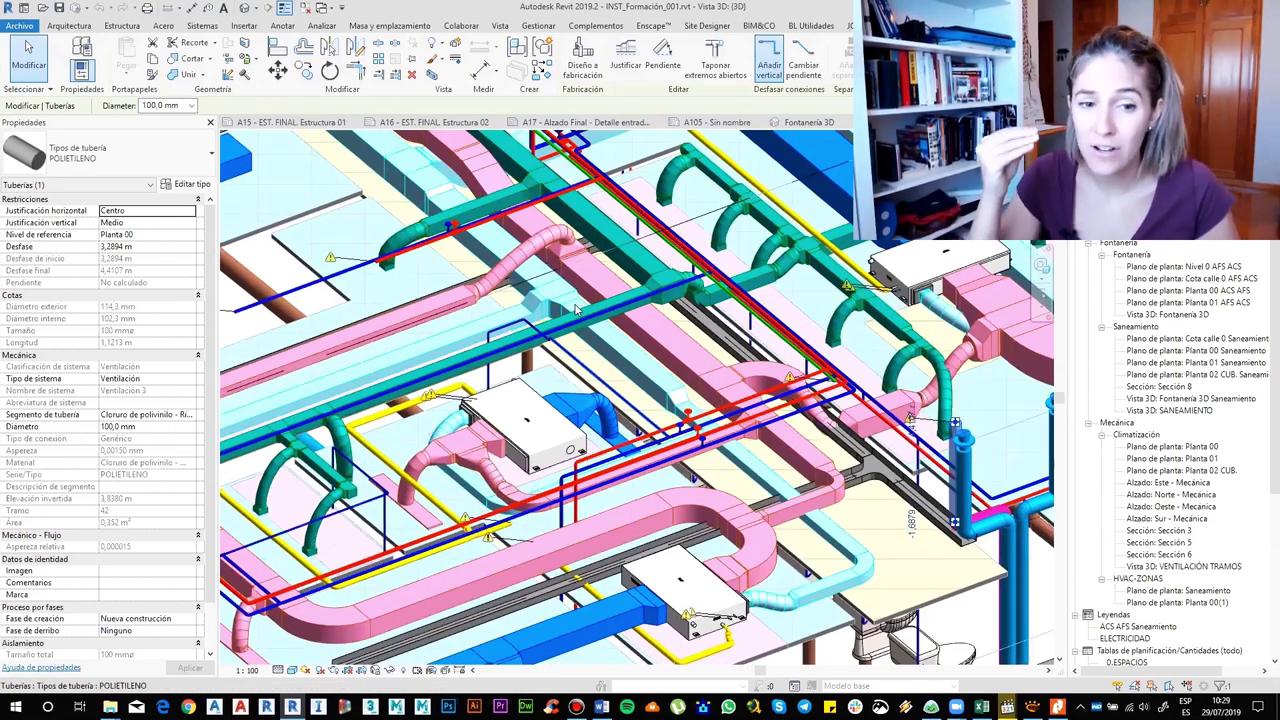
scroll(576, 310, down, 2)
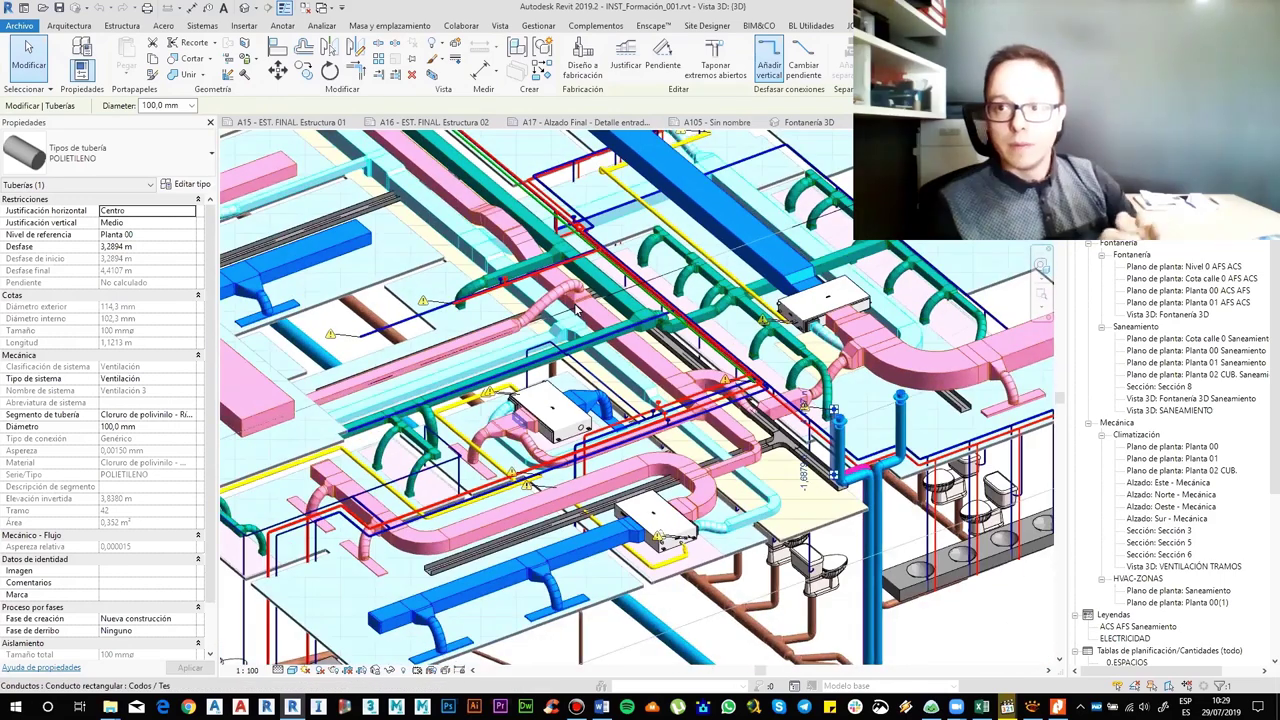
middle_drag(456, 360, 576, 310)
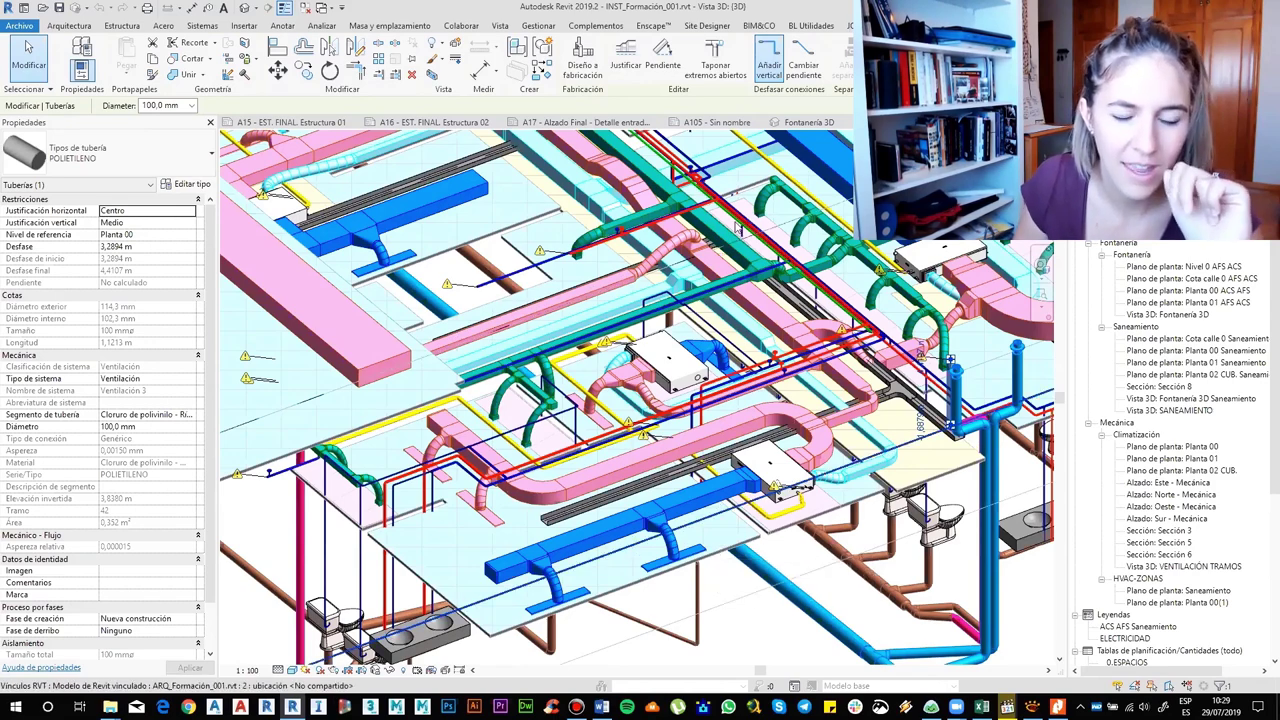
scroll(645, 390, up, 2)
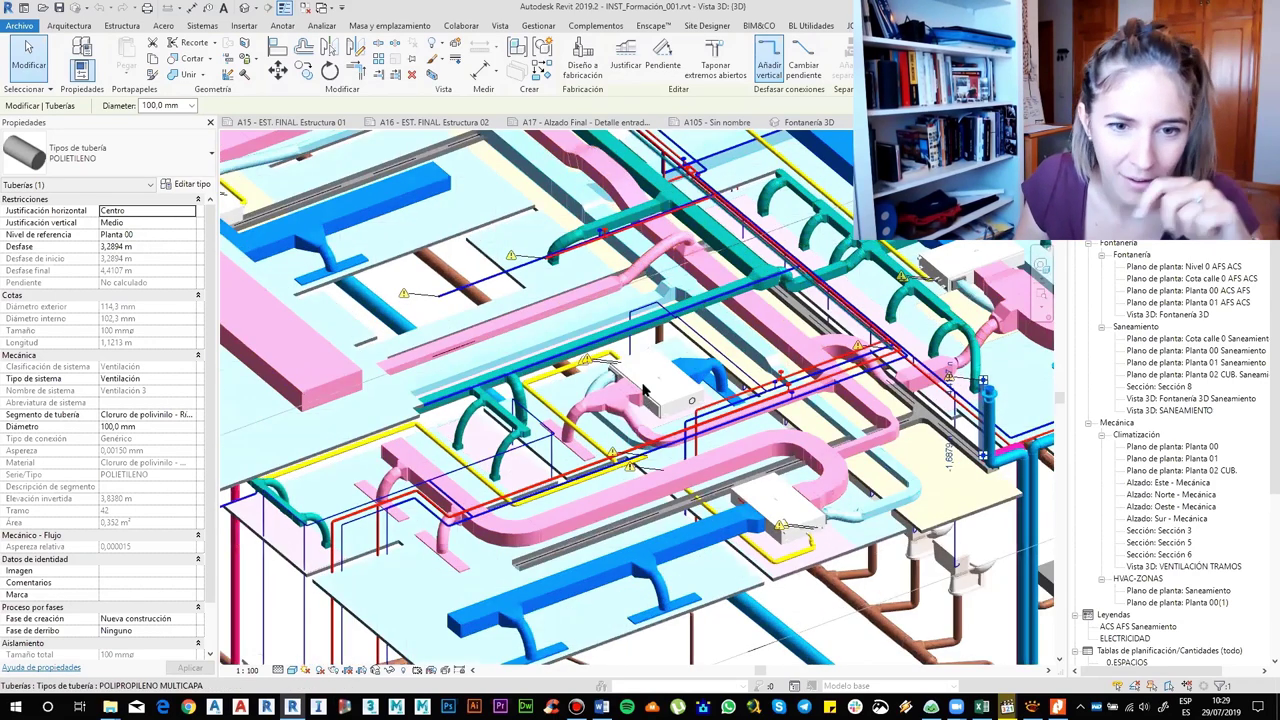
scroll(600, 312, up, 2)
scroll(646, 387, up, 1)
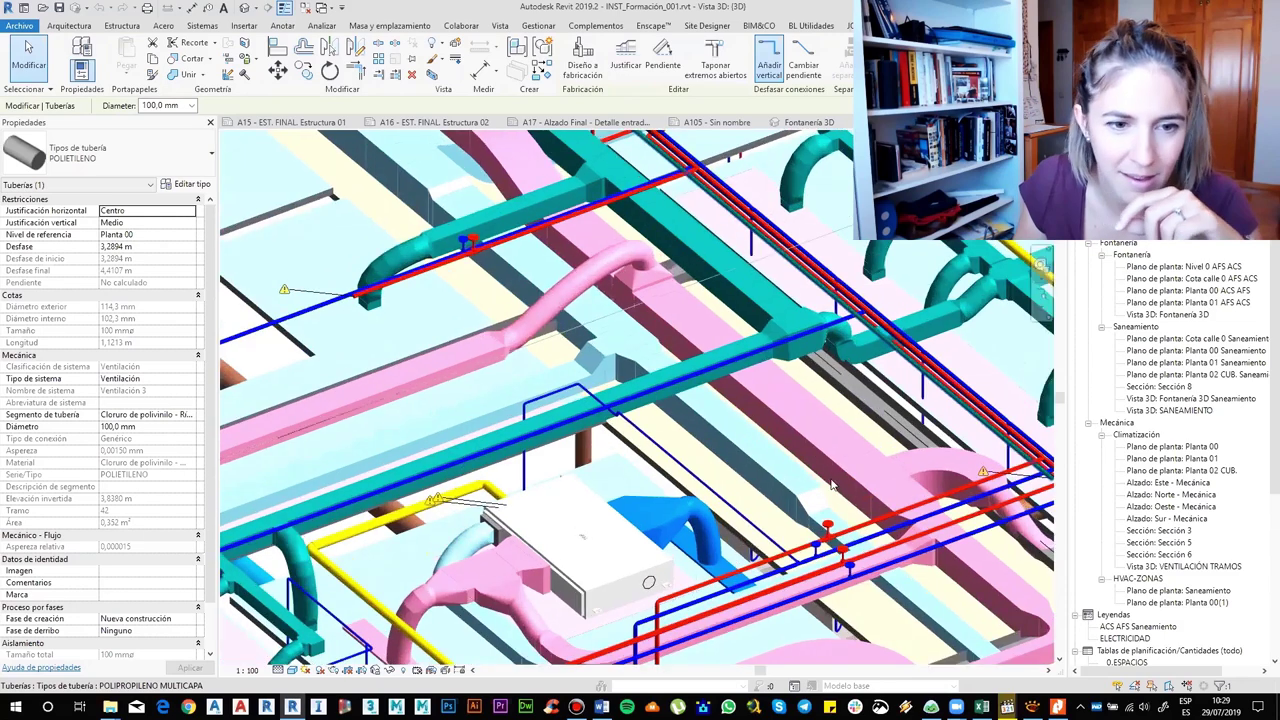
scroll(650, 390, up, 1)
middle_drag(744, 355, 732, 368)
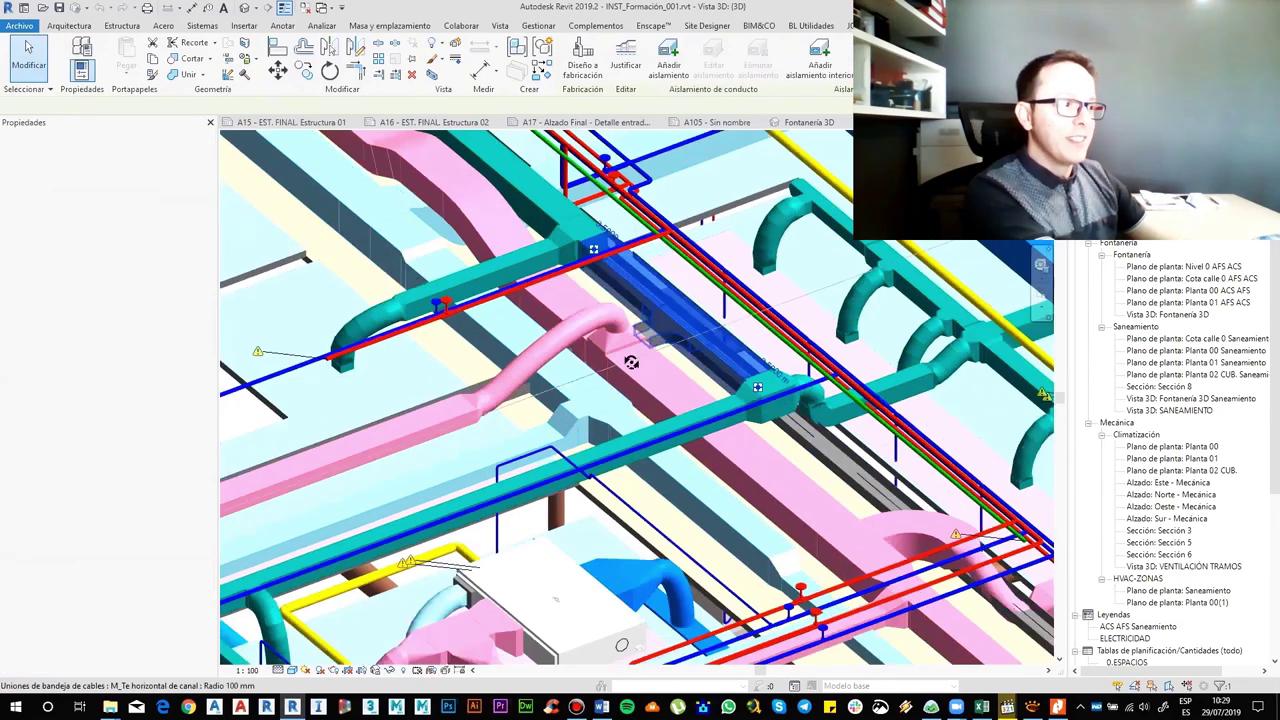
- Select the PVC cable tray and follow its run among the ducts toward the risers
click(565, 358)
shift+middle_drag(565, 358, 565, 358)
shift+middle_drag(420, 309, 757, 410)
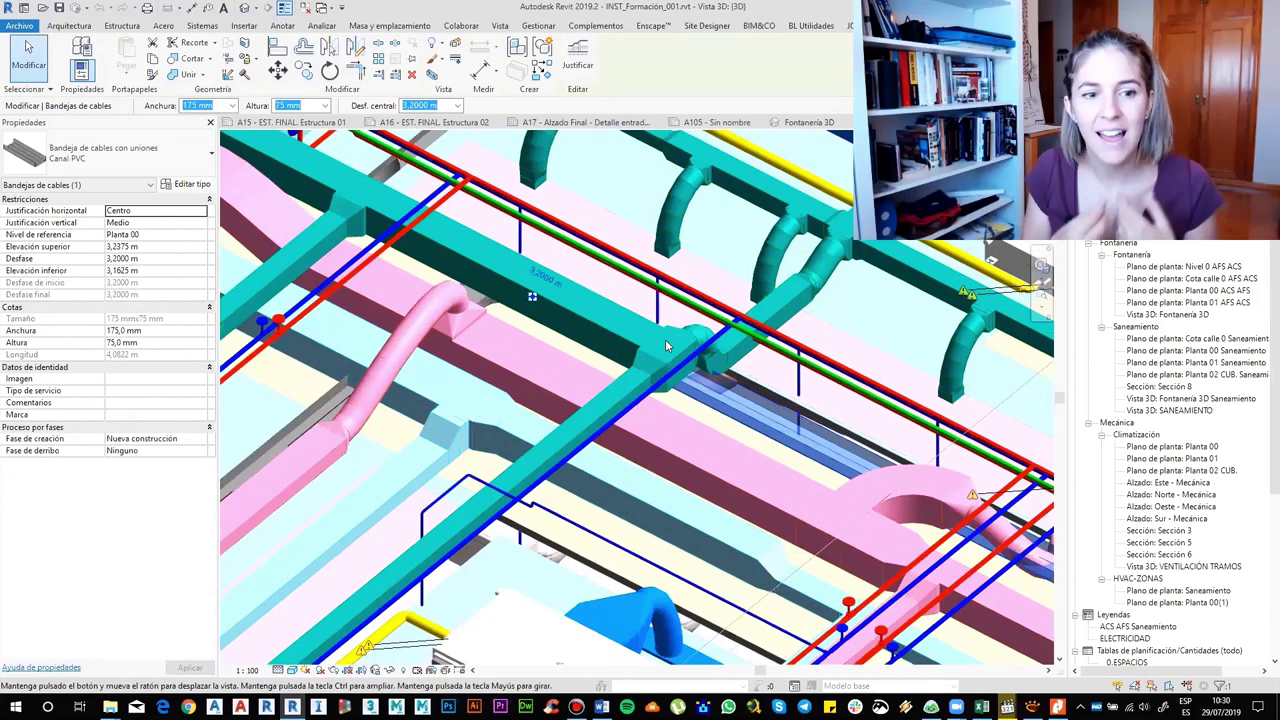
middle_drag(665, 339, 582, 327)
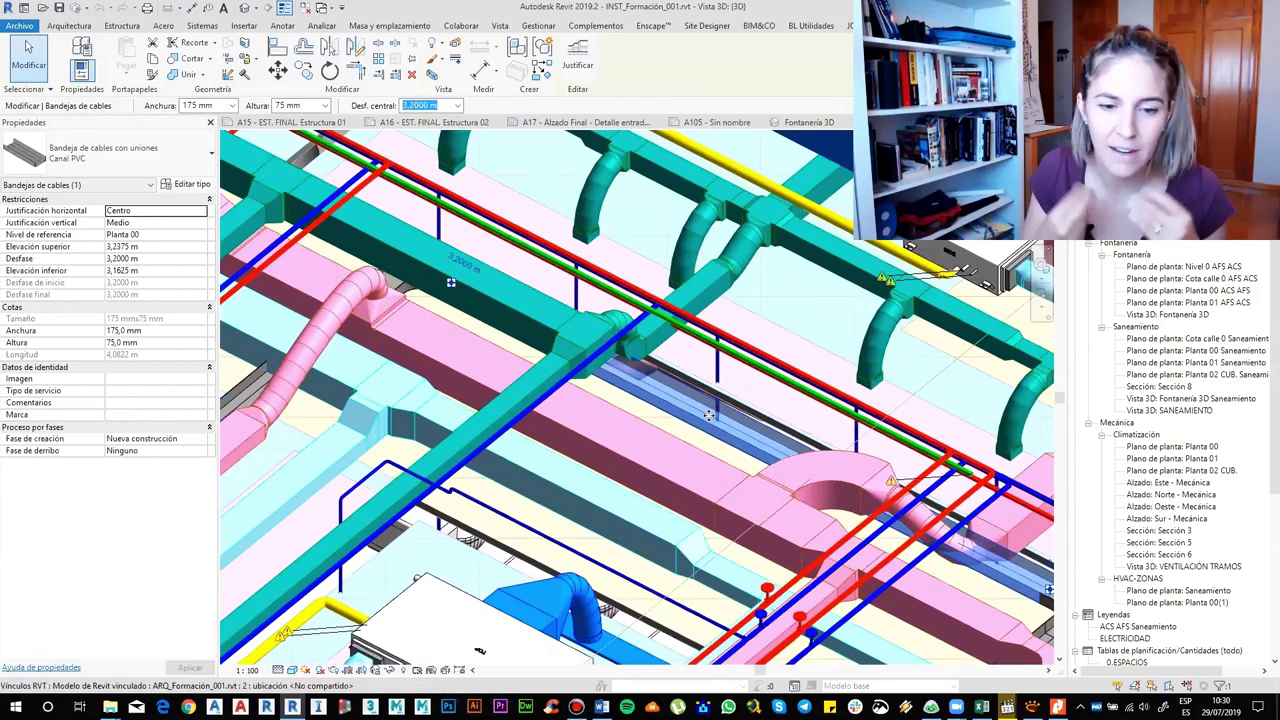
middle_drag(718, 425, 703, 443)
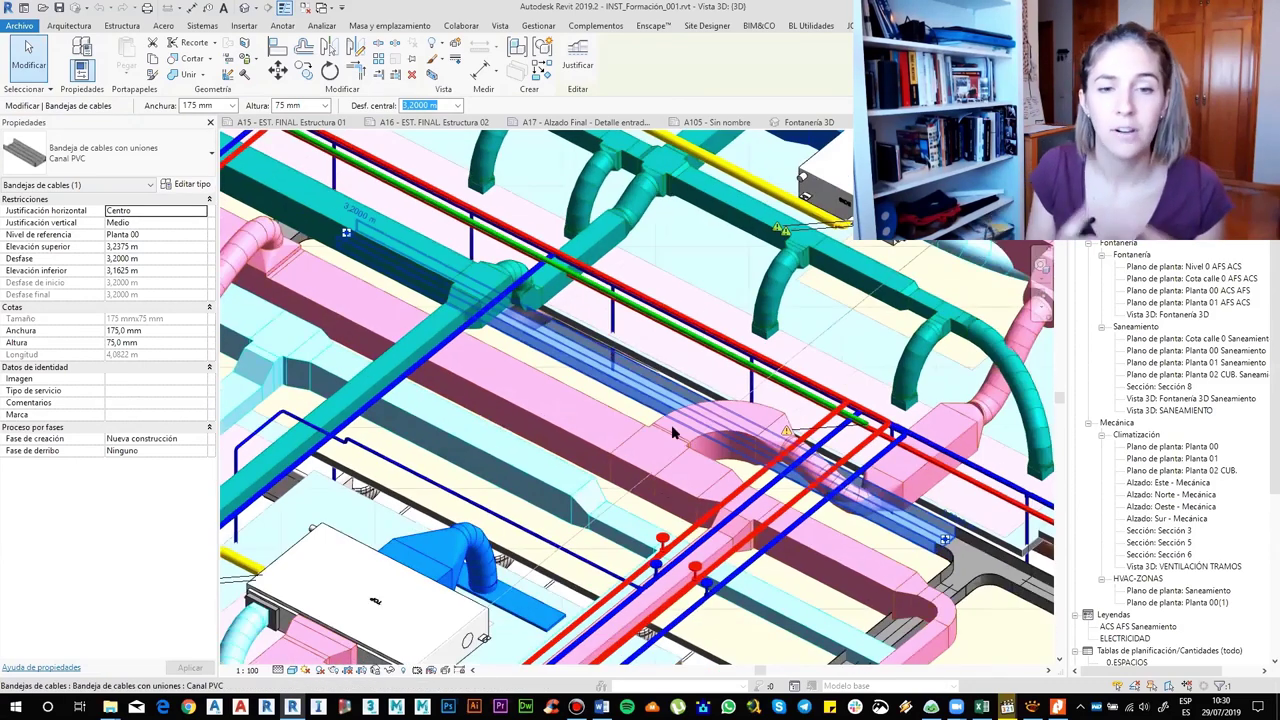
scroll(643, 407, down, 2)
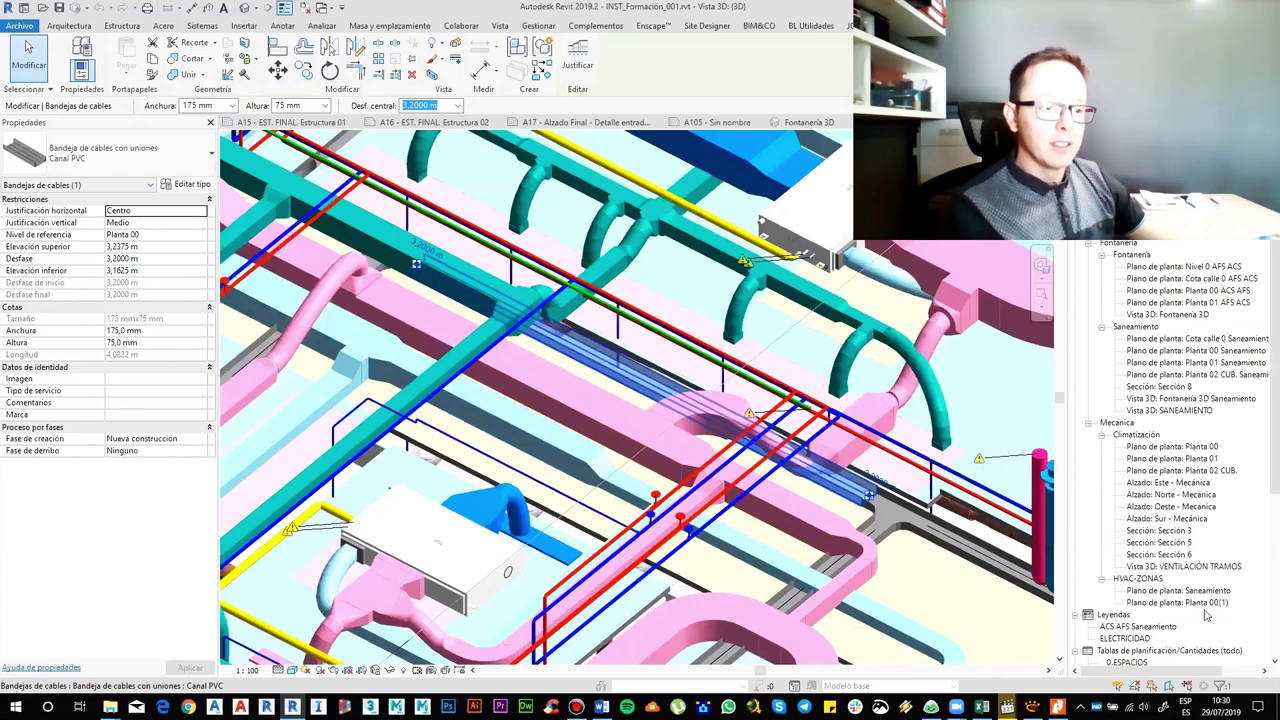
middle_drag(628, 305, 530, 295)
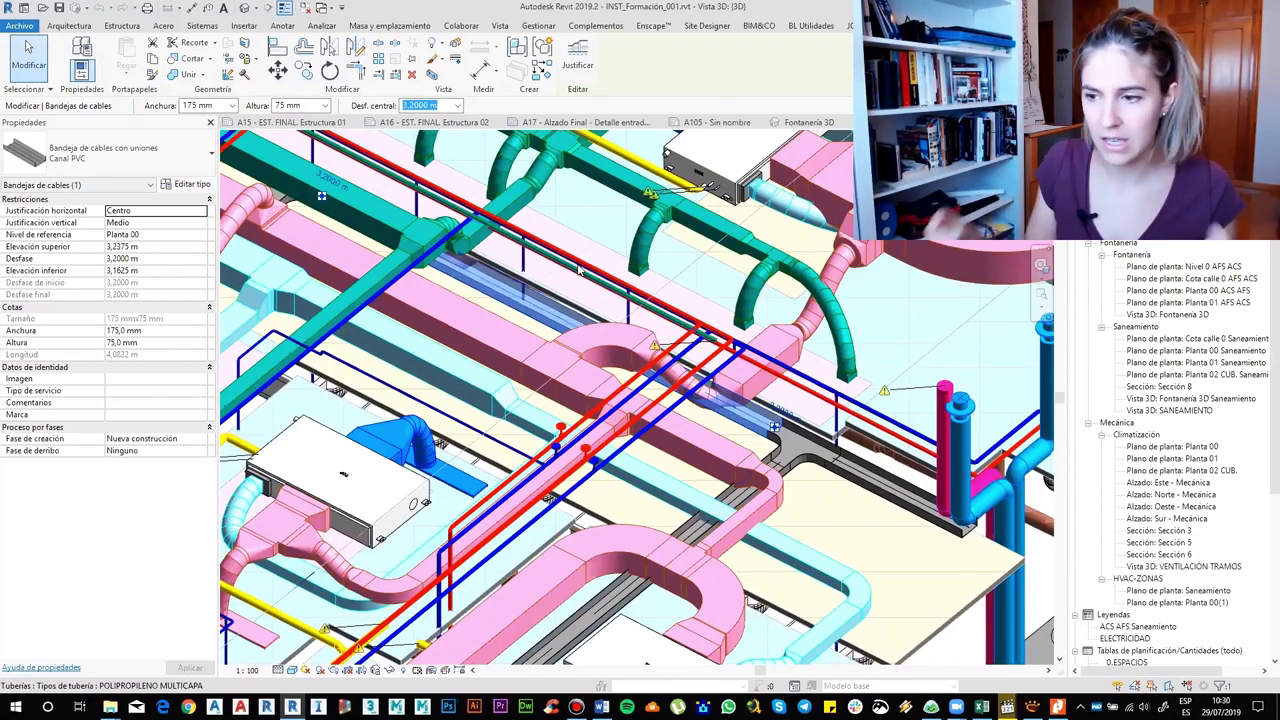
scroll(579, 270, down, 1)
scroll(573, 300, down, 2)
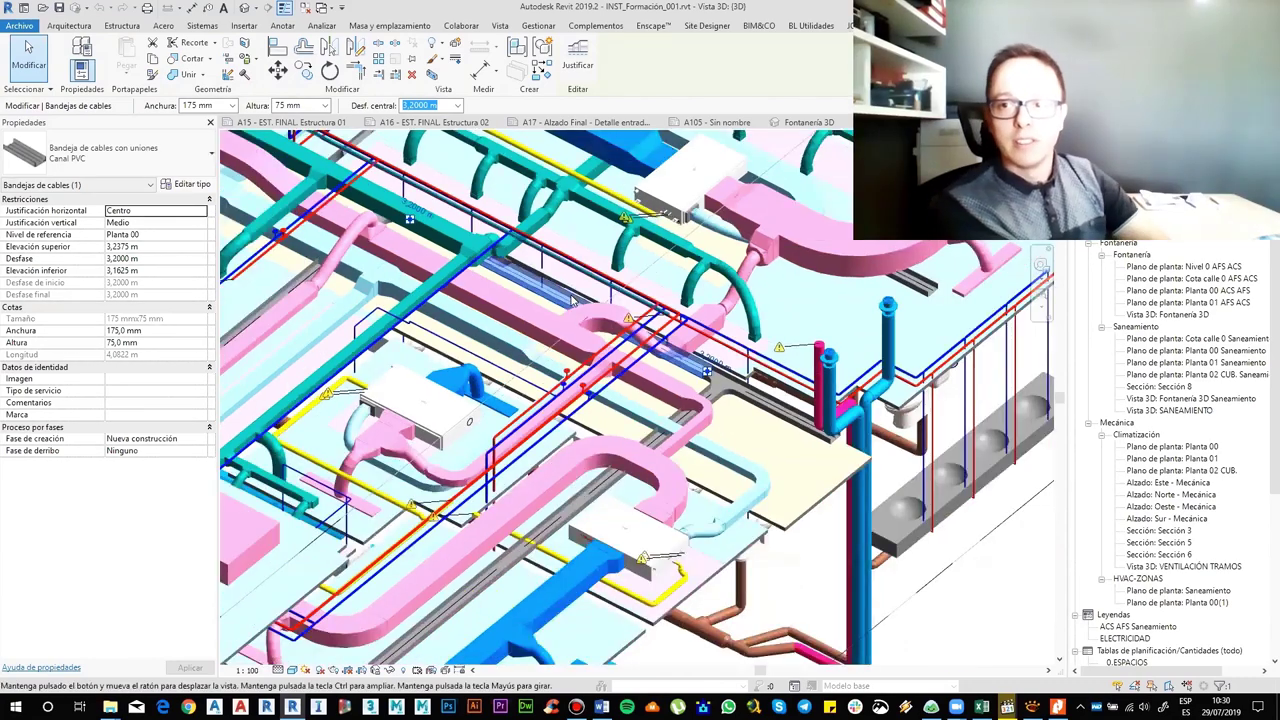
middle_drag(573, 300, 616, 352)
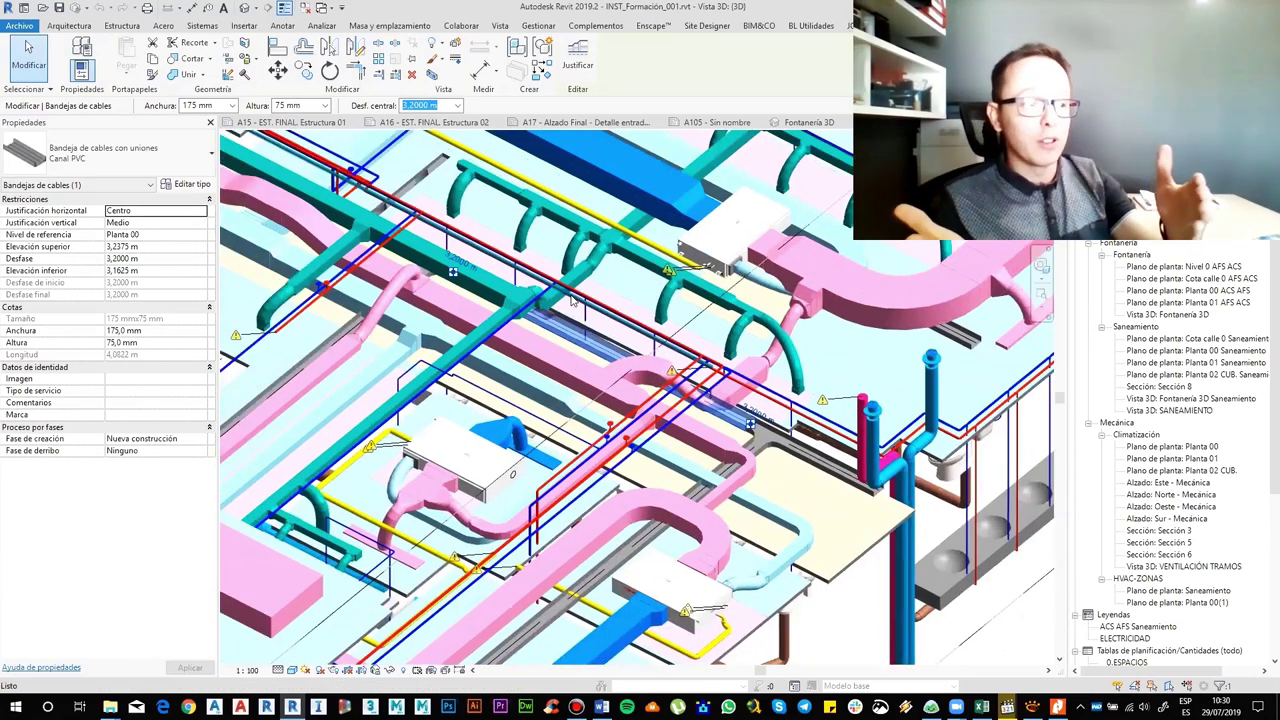
scroll(572, 299, up, 1)
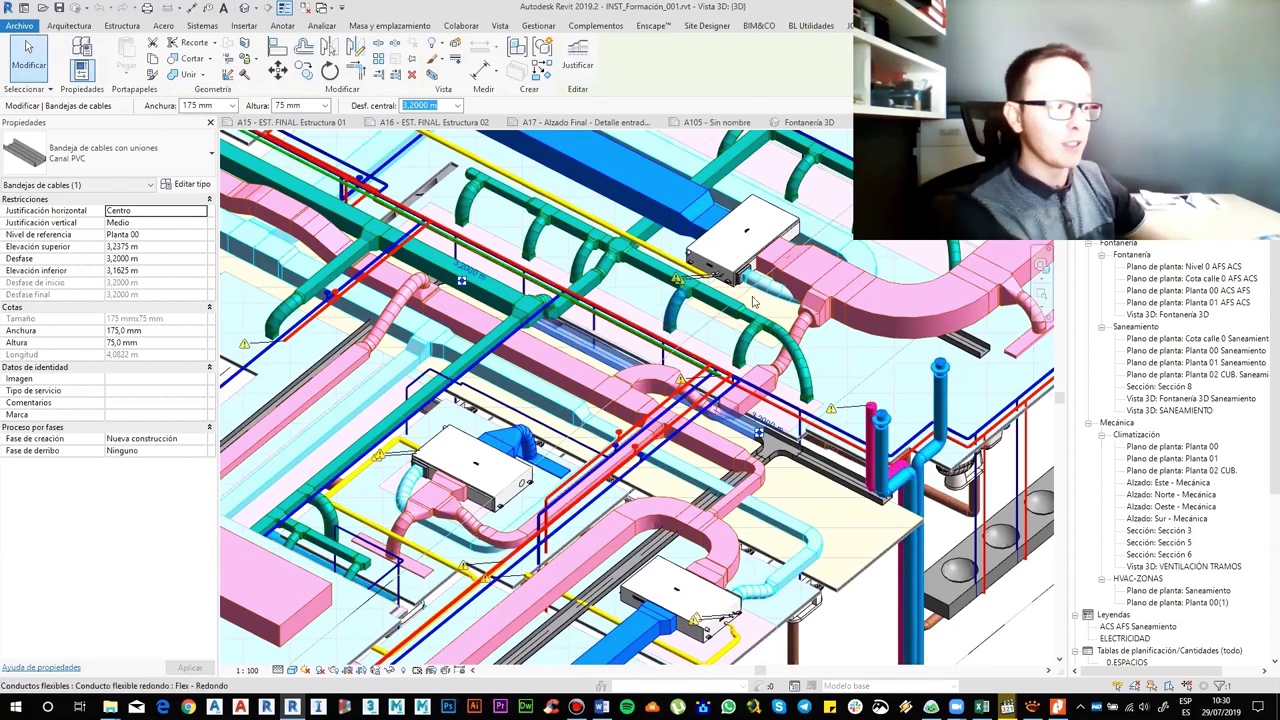
- Orbit around the cable tray from higher up, then deselect it and zoom out
mouse_move(605, 386)
shift+middle_down()
mouse_move(575, 377)
mouse_move(548, 319)
mouse_move(654, 377)
mouse_move(689, 437)
mouse_move(689, 489)
mouse_move(716, 546)
mouse_move(727, 491)
mouse_move(680, 446)
shift+middle_up()
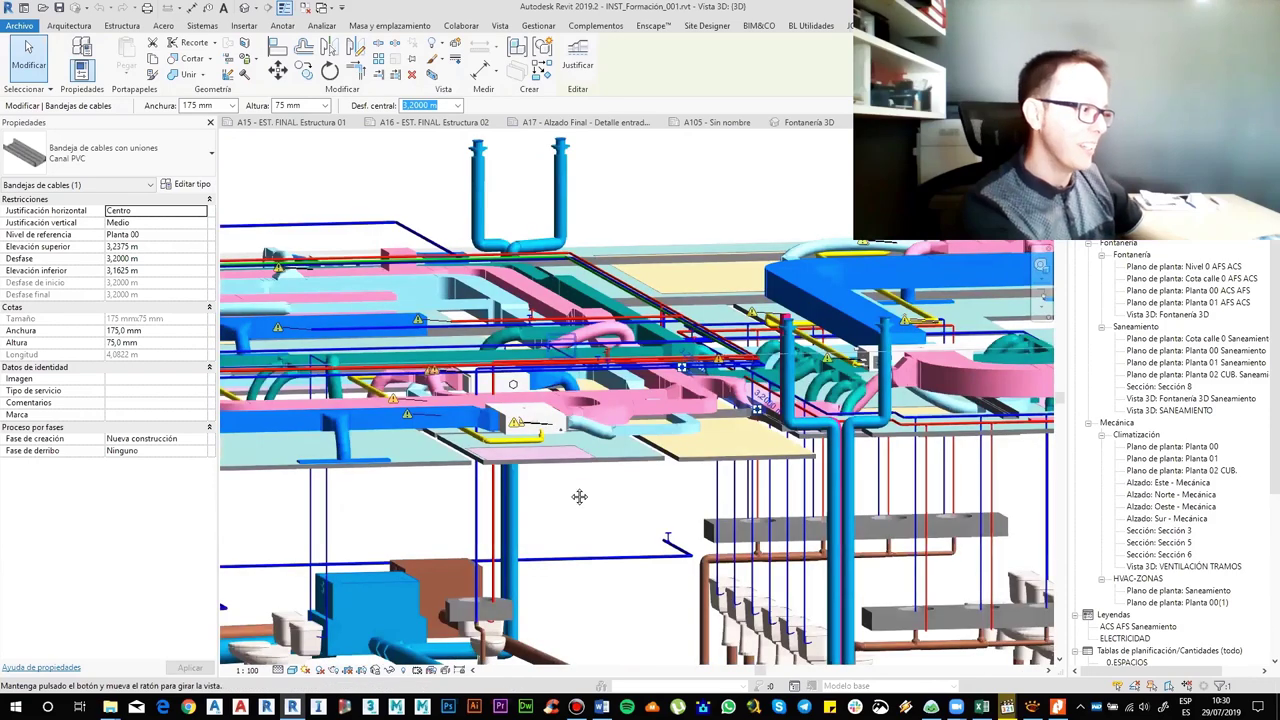
mouse_move(579, 496)
shift+middle_down()
mouse_move(612, 430)
mouse_move(547, 451)
shift+middle_up()
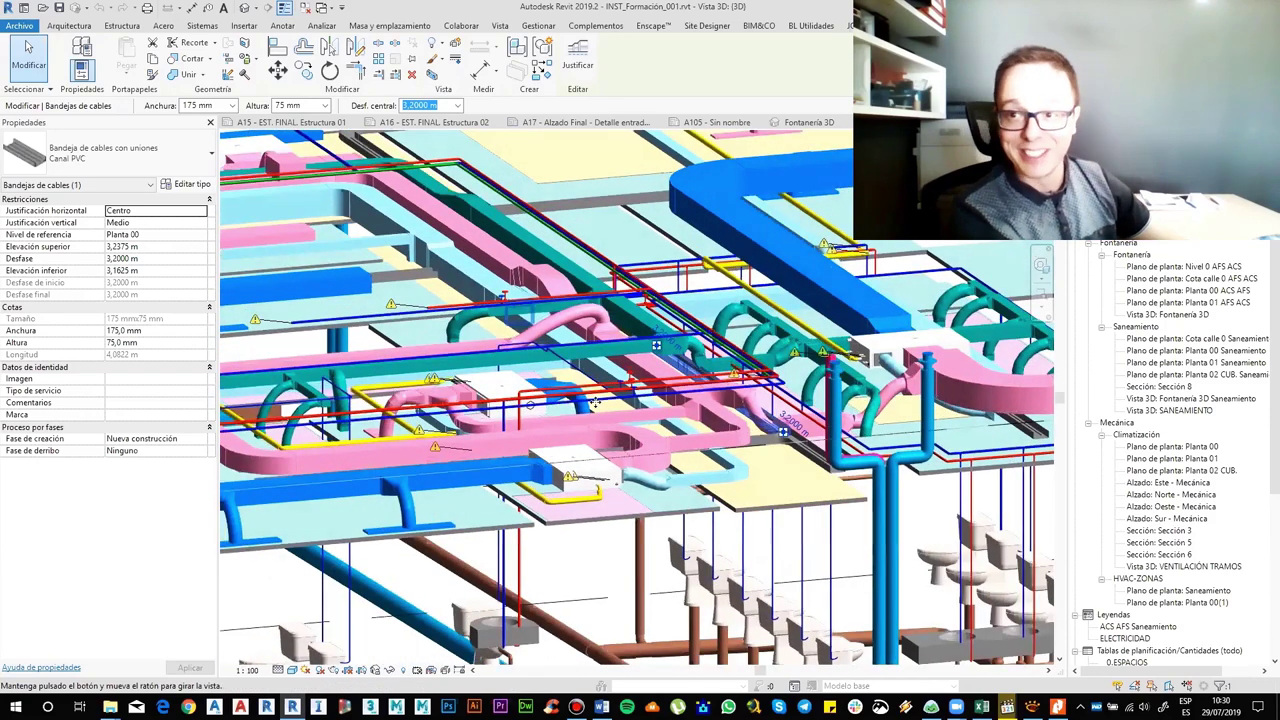
mouse_move(601, 400)
shift+middle_down()
mouse_move(628, 436)
mouse_move(570, 476)
mouse_move(600, 462)
shift+middle_up()
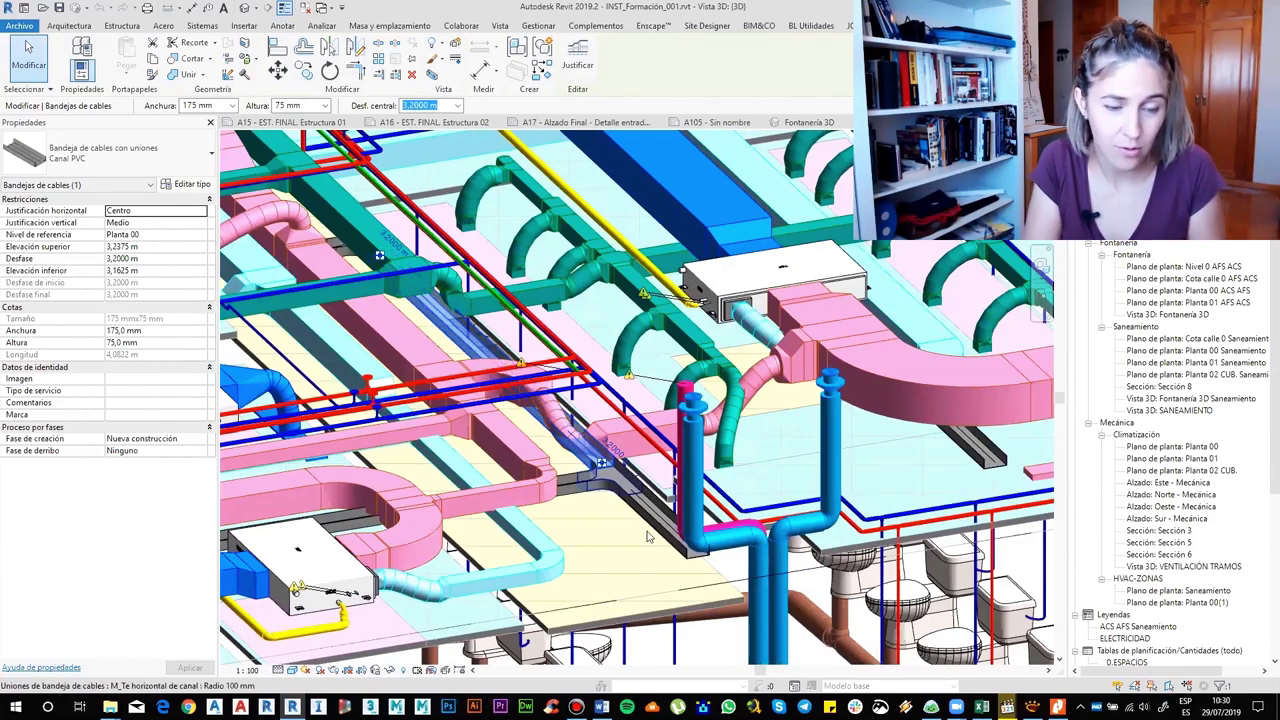
scroll(647, 537, up, 2)
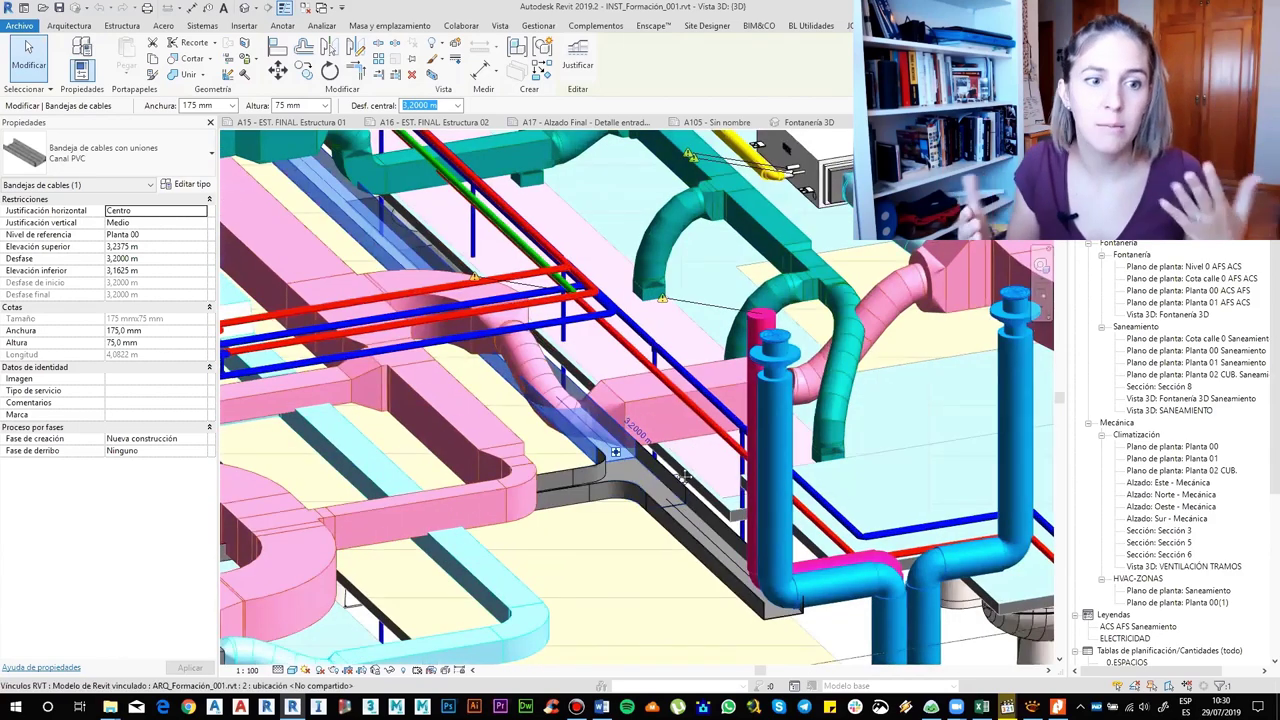
scroll(682, 476, down, 1)
key(Escape)
scroll(676, 474, down, 1)
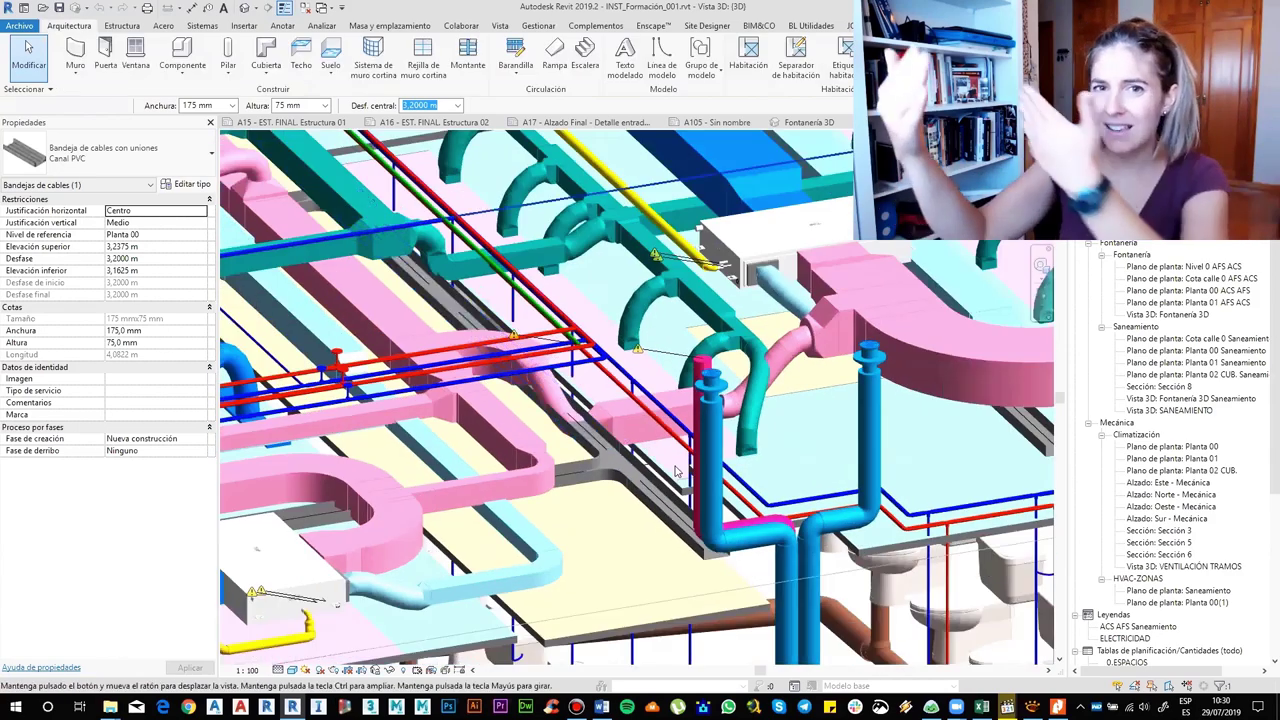
scroll(620, 420, down, 1)
scroll(588, 395, down, 1)
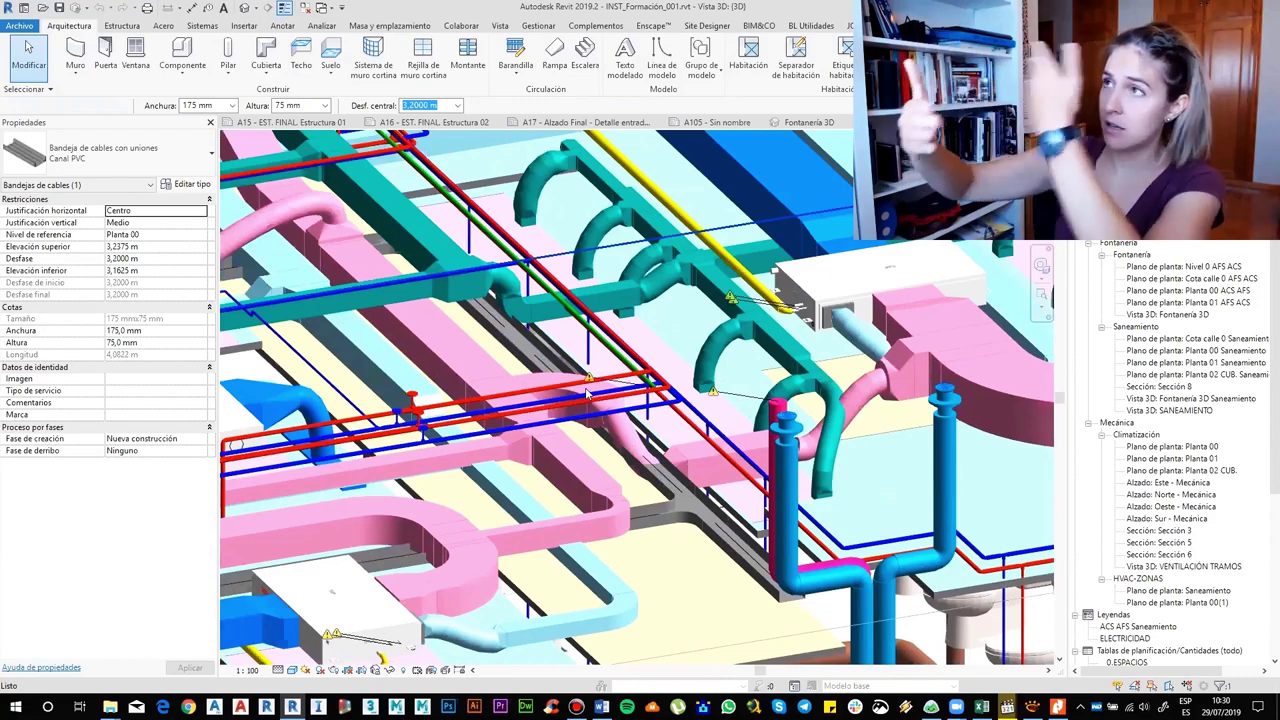
key(Escape)
scroll(588, 395, down, 3)
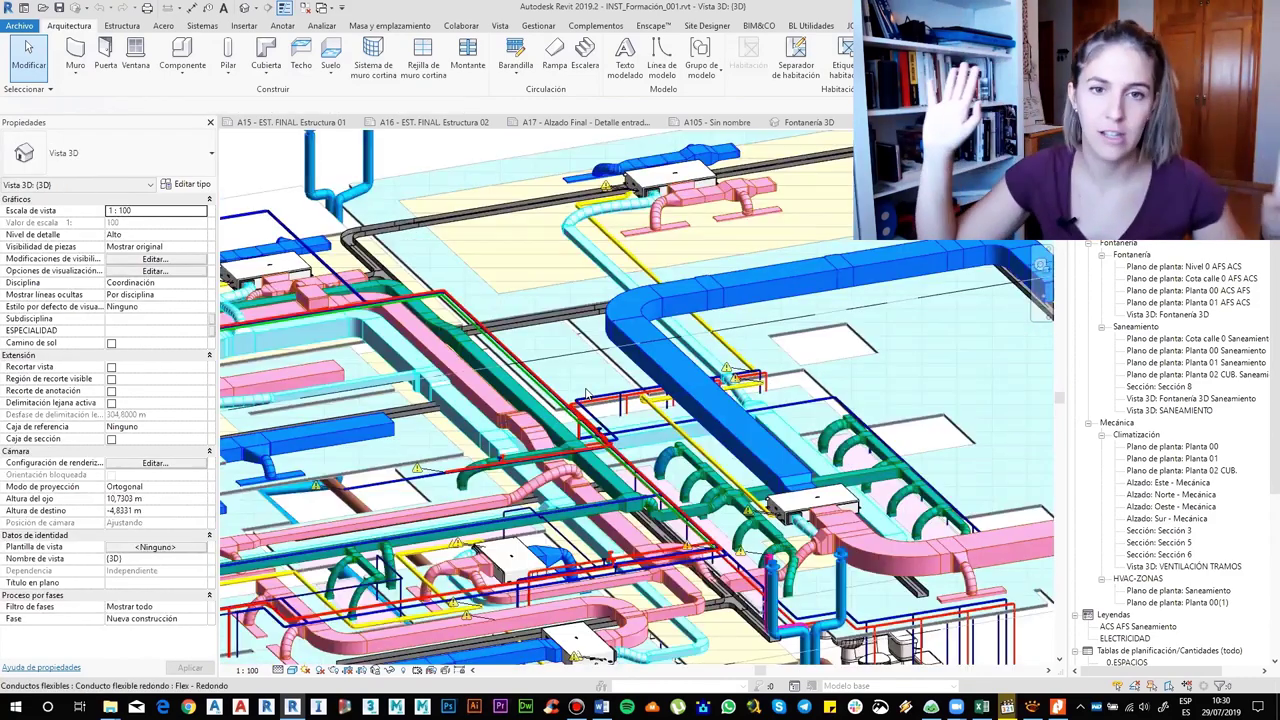
scroll(588, 395, down, 1)
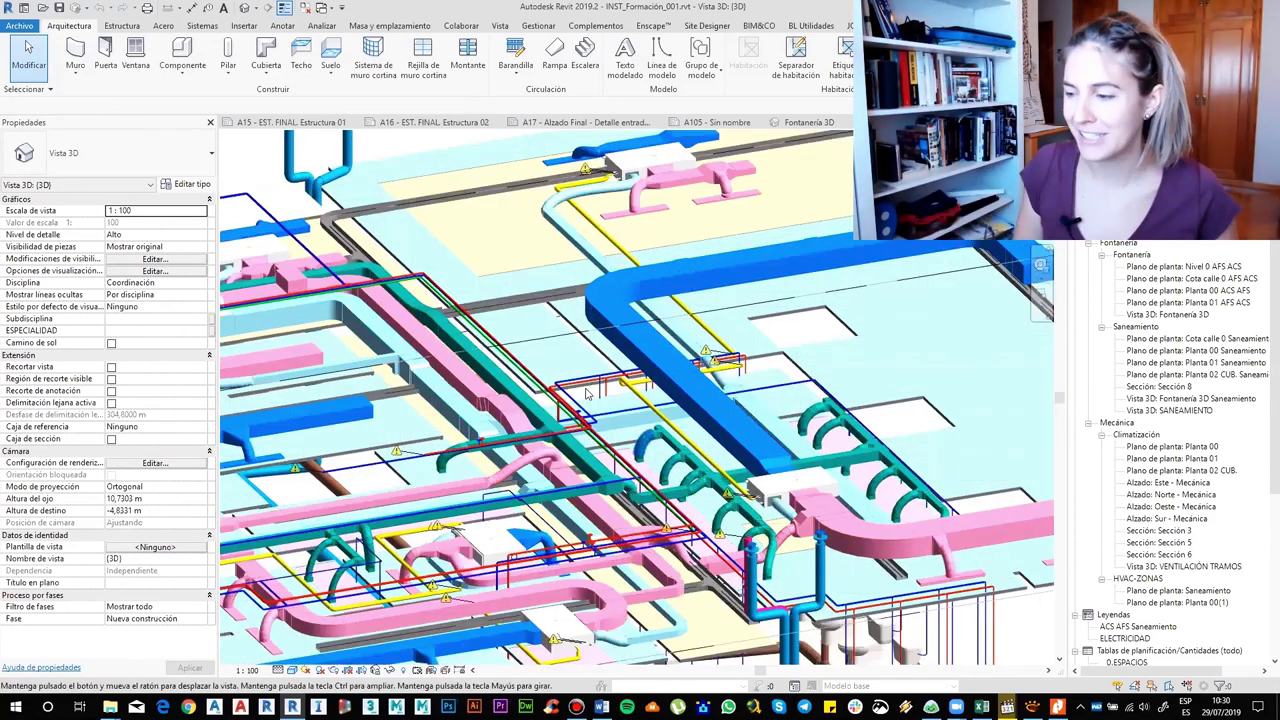
scroll(588, 395, up, 1)
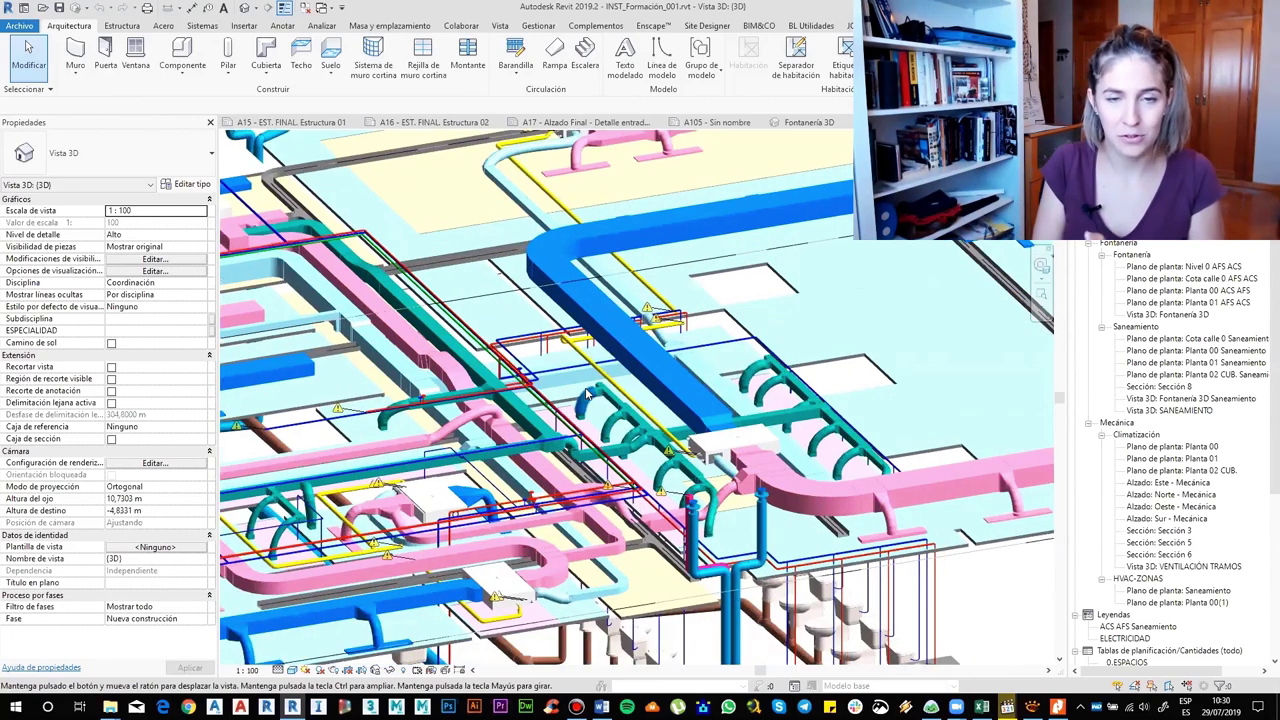
scroll(588, 395, up, 1)
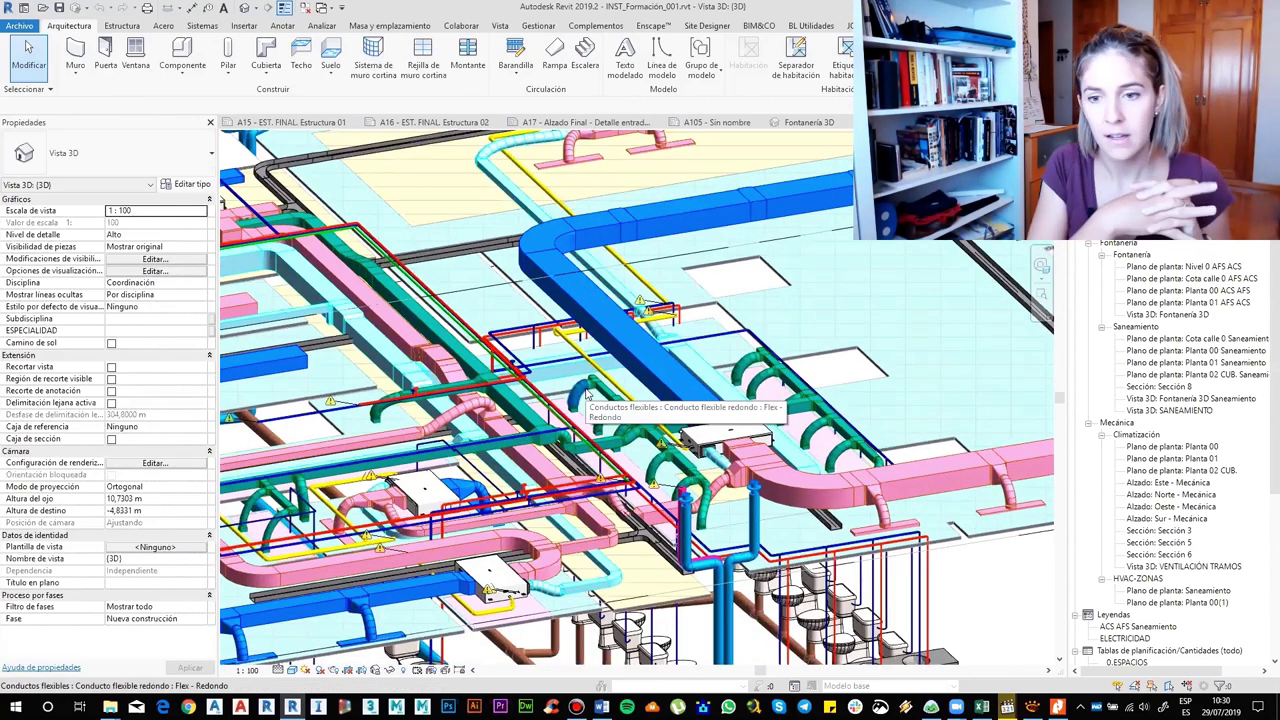